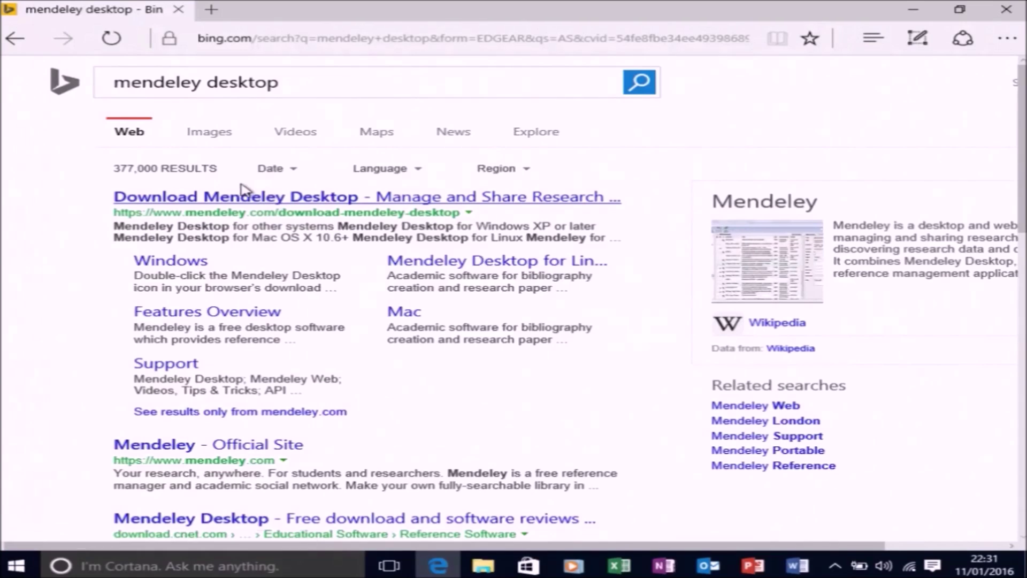
# Download the Mendeley Desktop 1.15.2 Windows installer and run it, allowing it to make changes
pyautogui.click(249, 198)
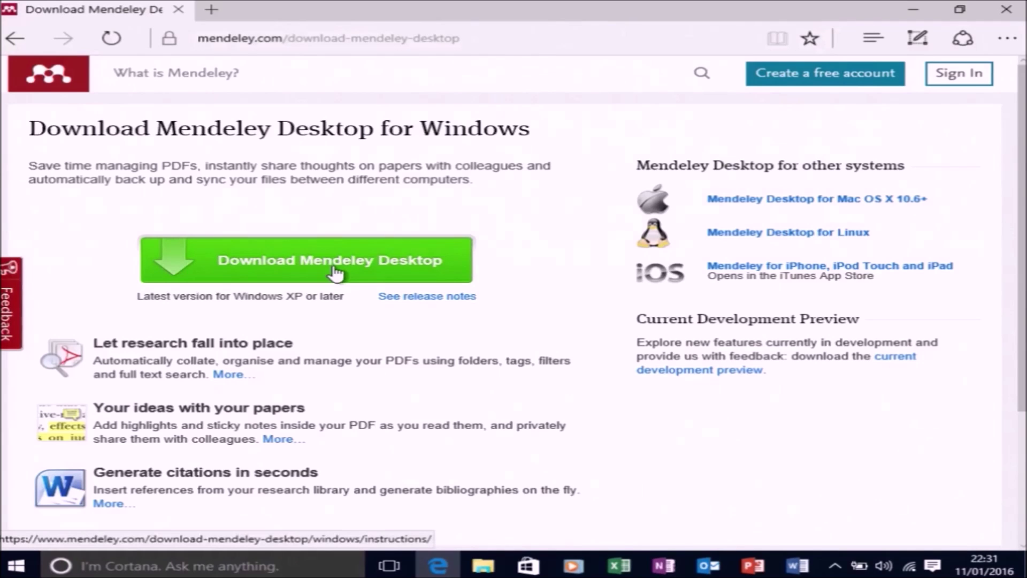
pyautogui.click(331, 269)
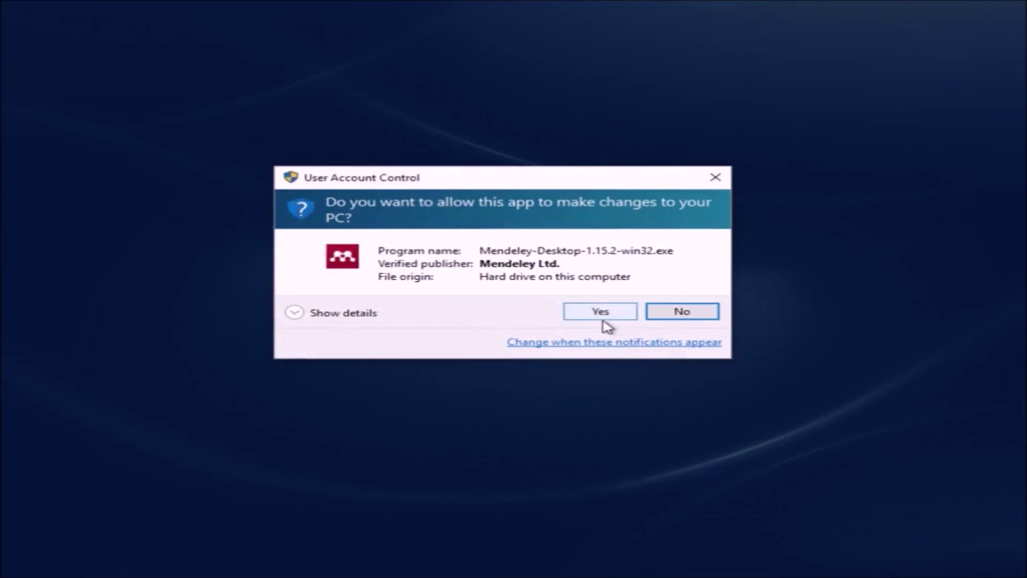
pyautogui.click(603, 318)
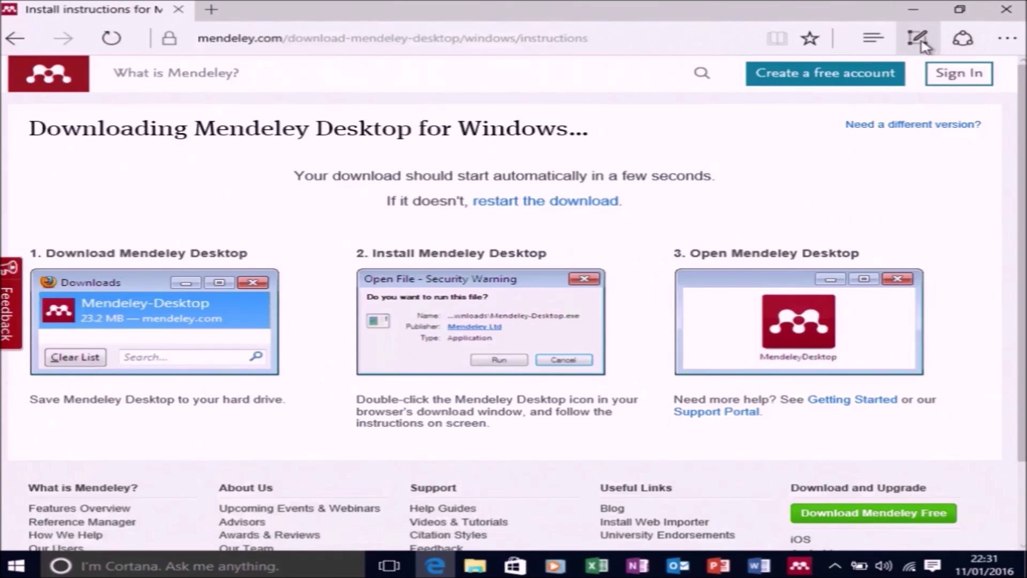
# Install Mendeley Desktop into C:\Program Files (x86)\Mendeley Desktop with default options and launch it
pyautogui.click(910, 16)
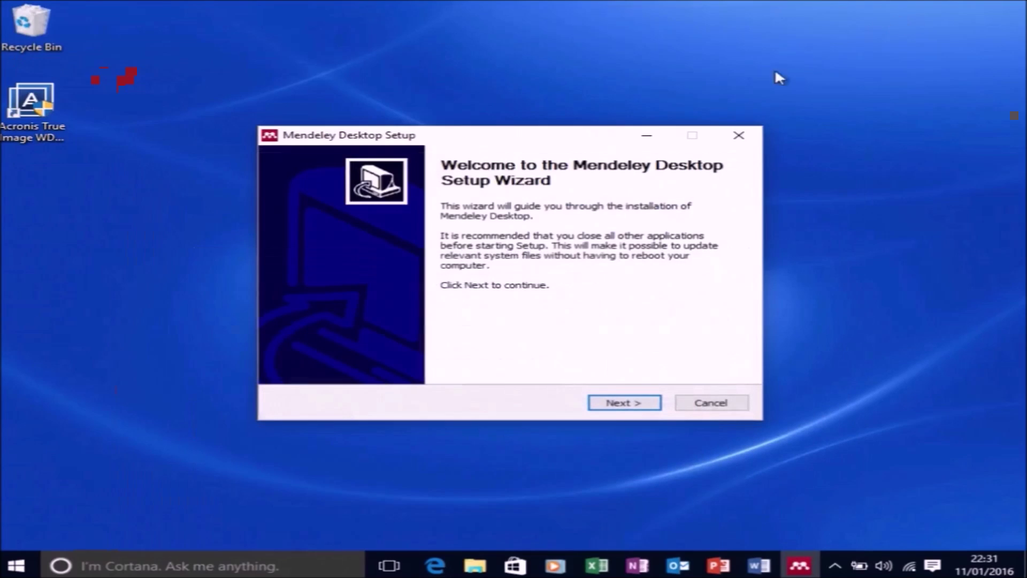
pyautogui.click(640, 403)
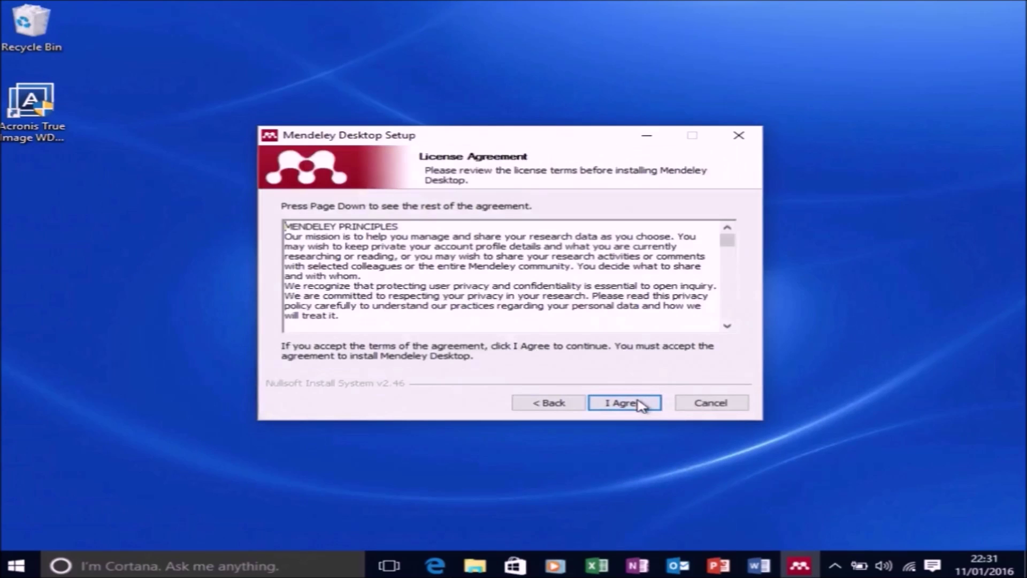
pyautogui.click(624, 403)
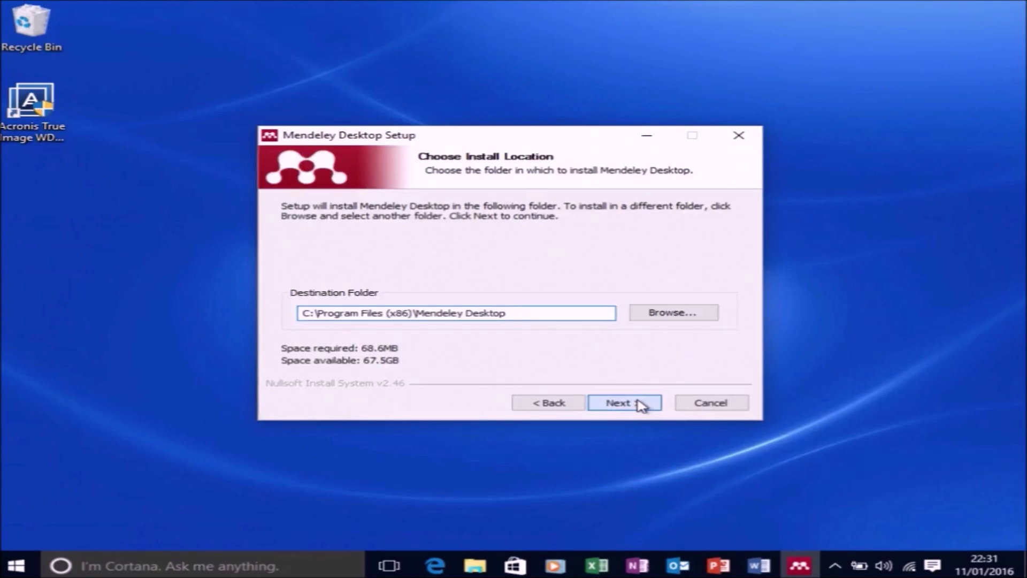
pyautogui.click(623, 403)
pyautogui.click(640, 404)
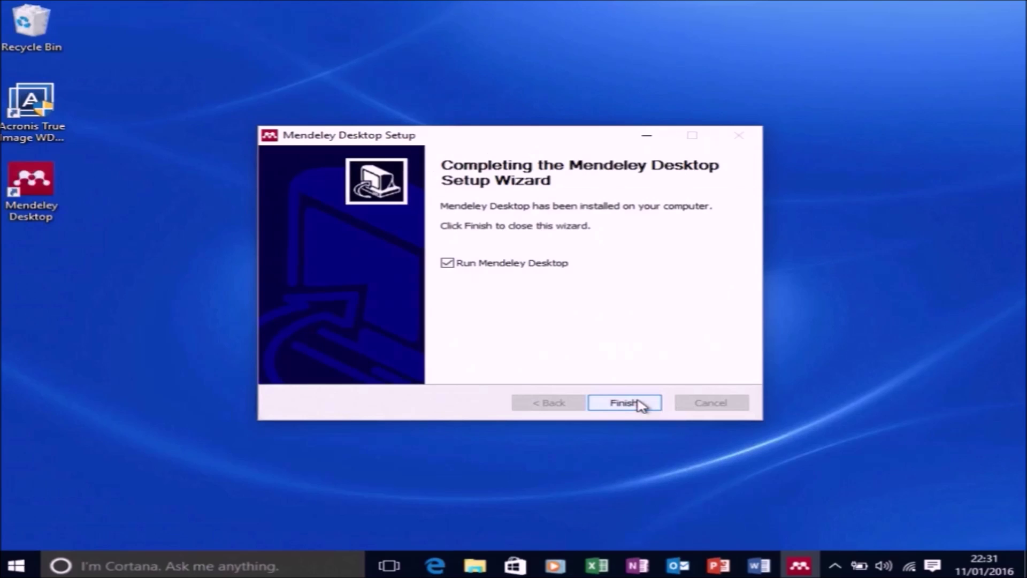
pyautogui.click(602, 404)
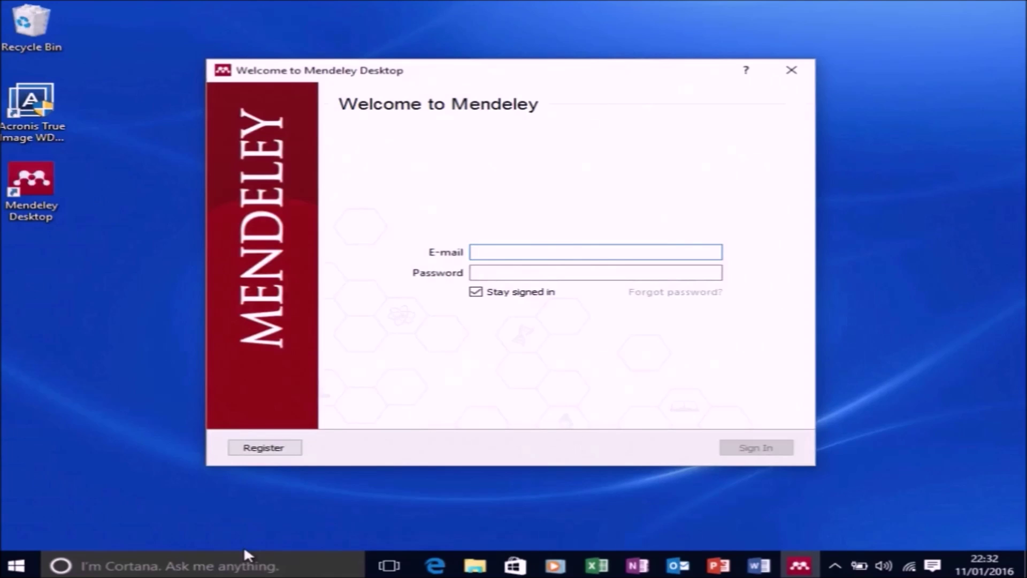
# Start a new Mendeley registration and enter the user's first and last name
pyautogui.click(266, 454)
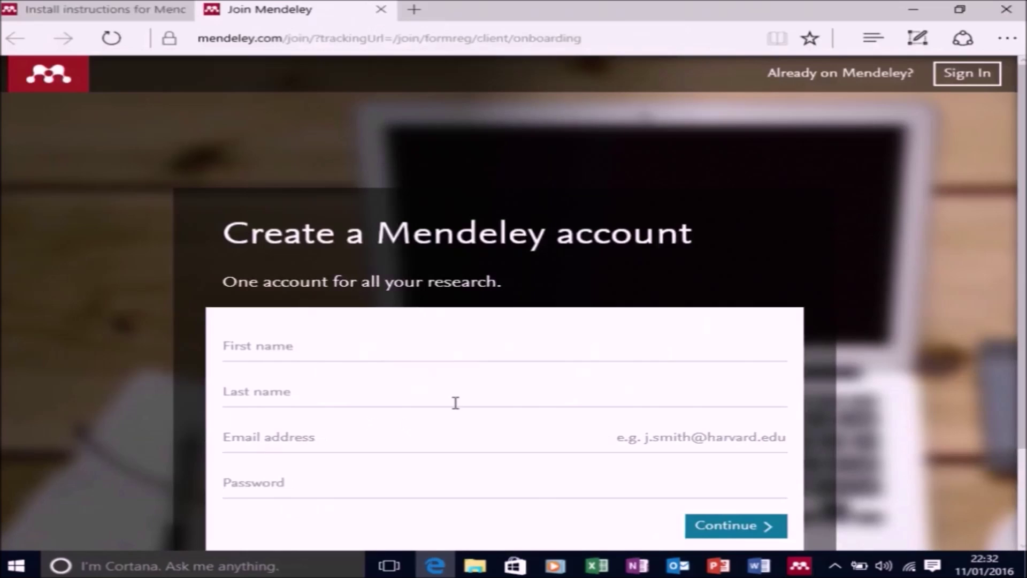
pyautogui.scroll(-1, 375, 332)
pyautogui.click(277, 282)
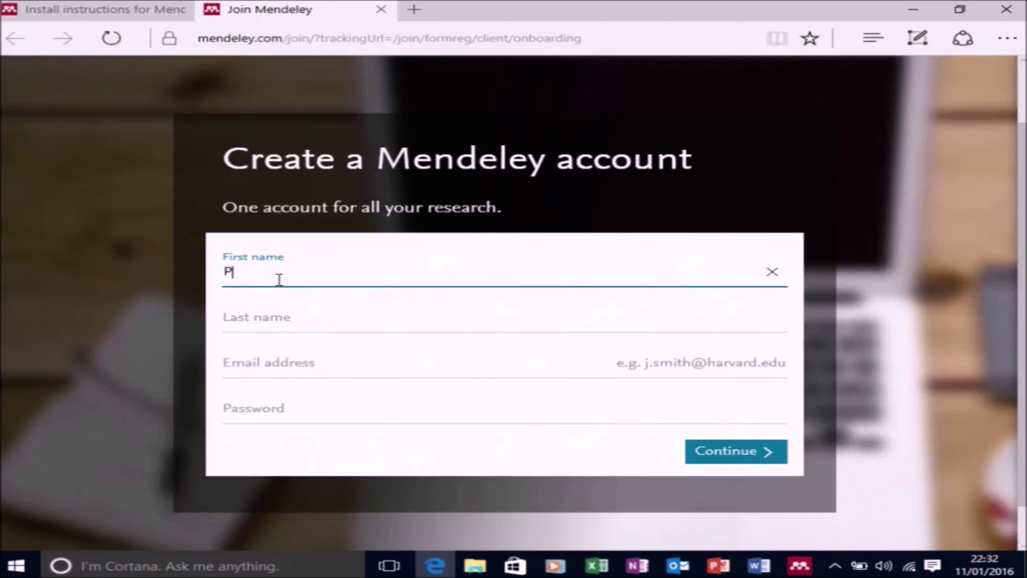
pyautogui.press('Tab')
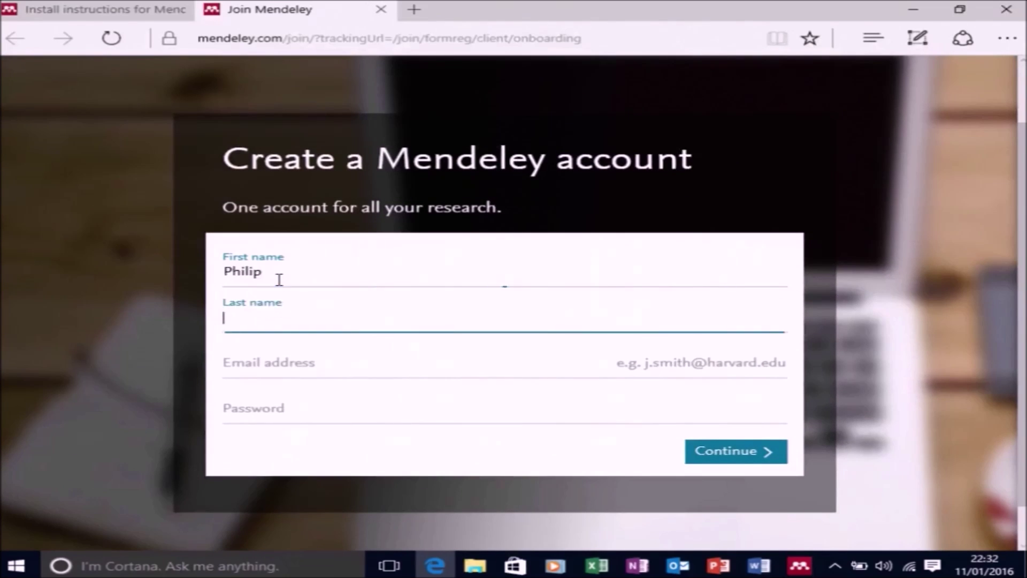
# Fill in the account e-mail address and password, then submit the details
pyautogui.press('Tab')
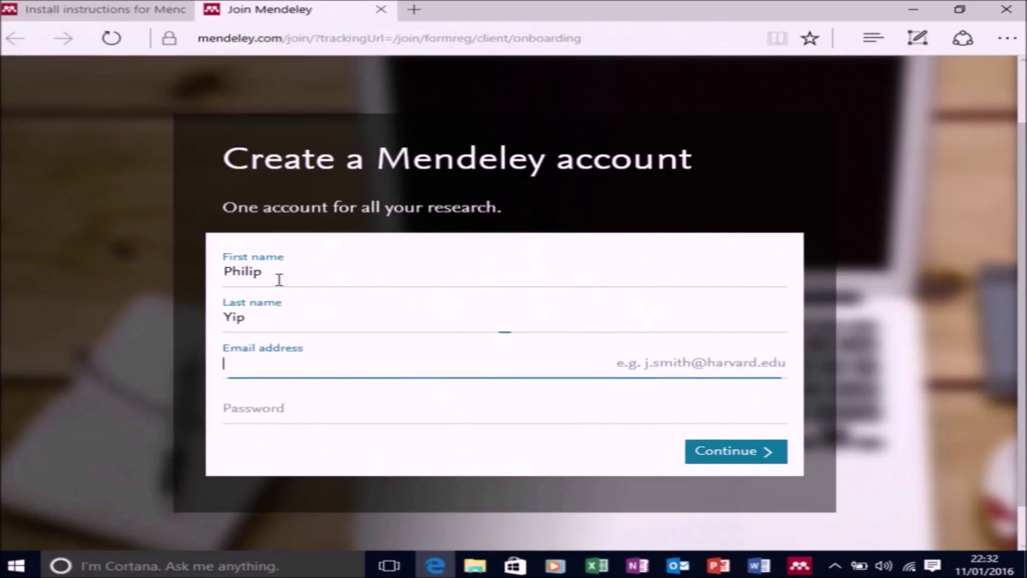
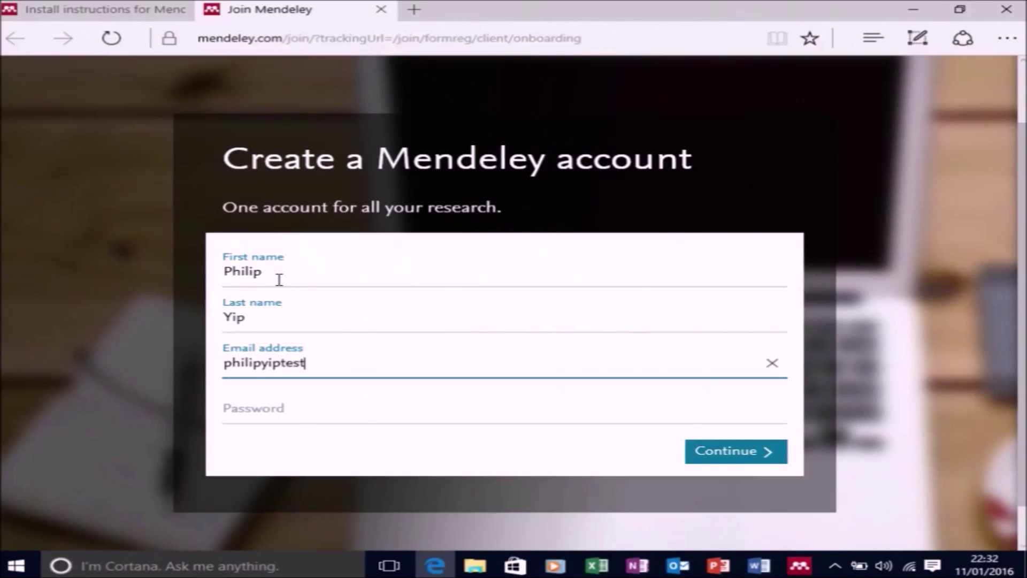
pyautogui.press('Tab')
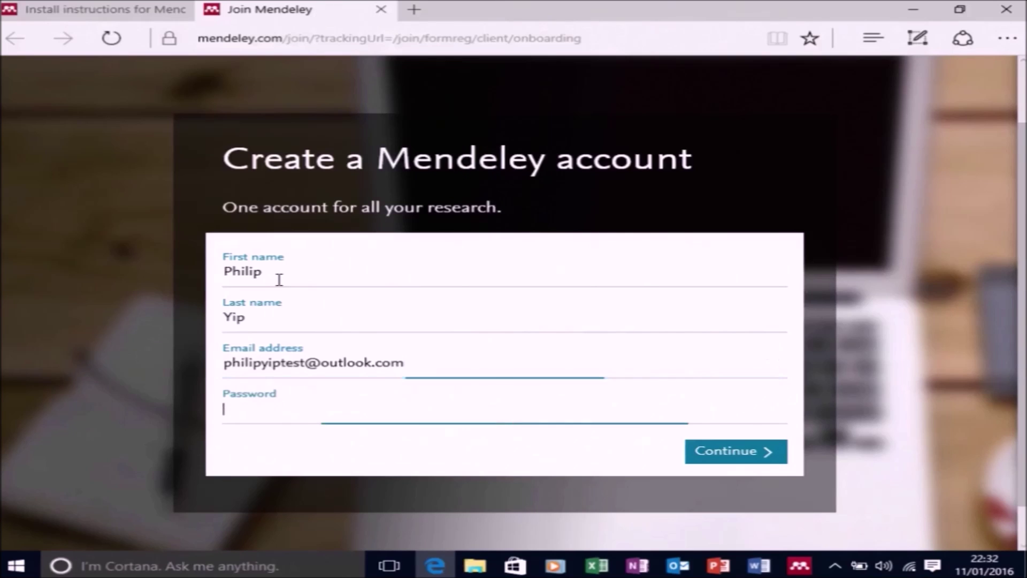
pyautogui.write('******')
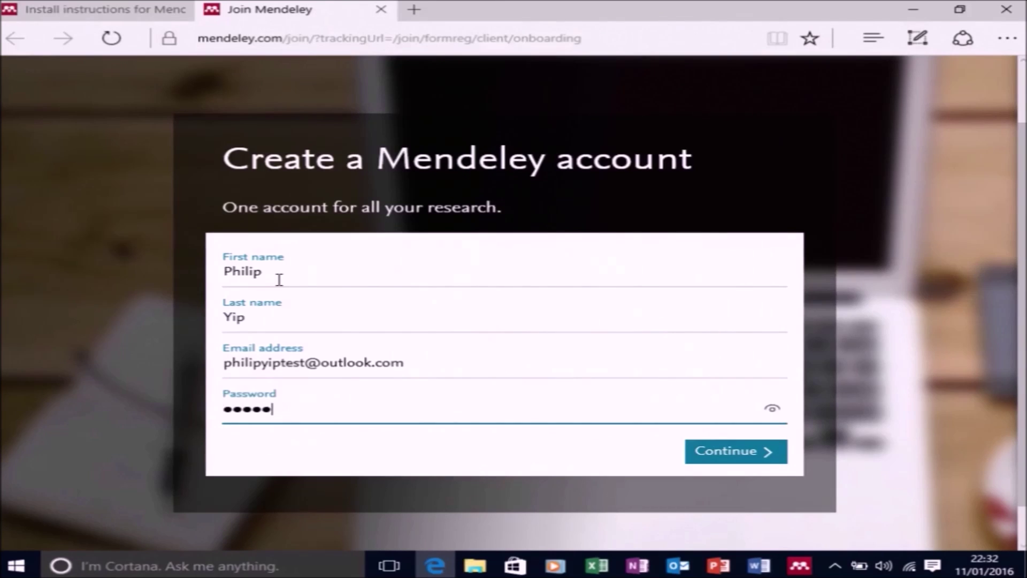
pyautogui.press('BackSpace')
pyautogui.press('BackSpace')
pyautogui.press('BackSpace')
pyautogui.press('BackSpace')
pyautogui.press('BackSpace')
pyautogui.press('BackSpace')
pyautogui.write('**********')
pyautogui.click(742, 453)
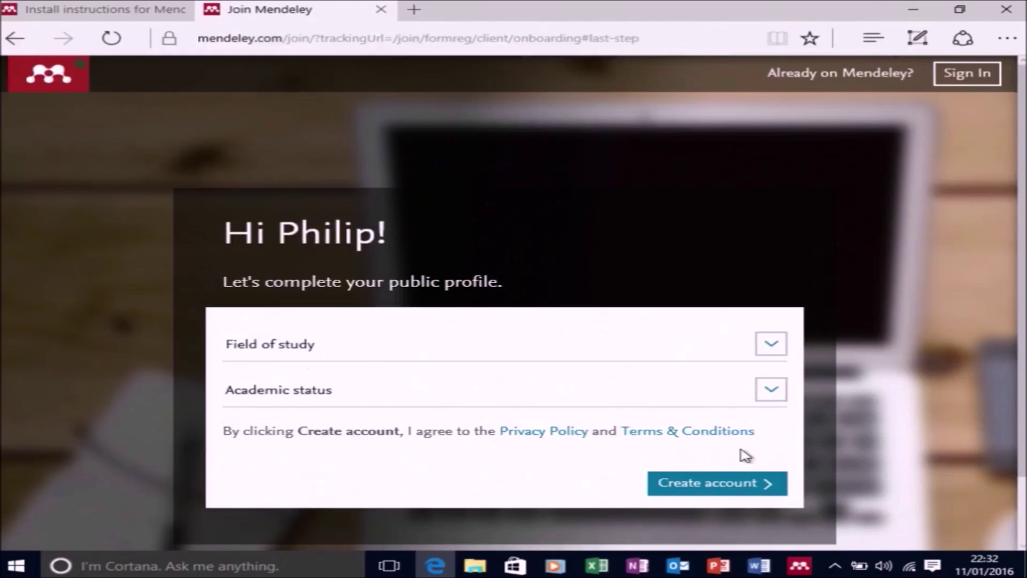
# Choose Physics and Astronomy as field of study and Ph. D. Student as academic status, then create the account
pyautogui.click(765, 346)
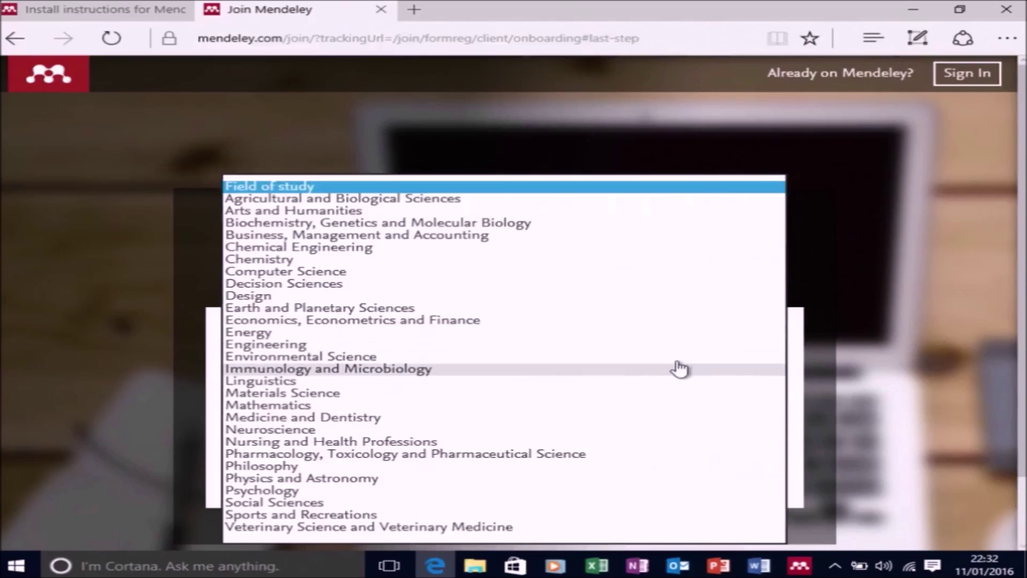
pyautogui.click(364, 481)
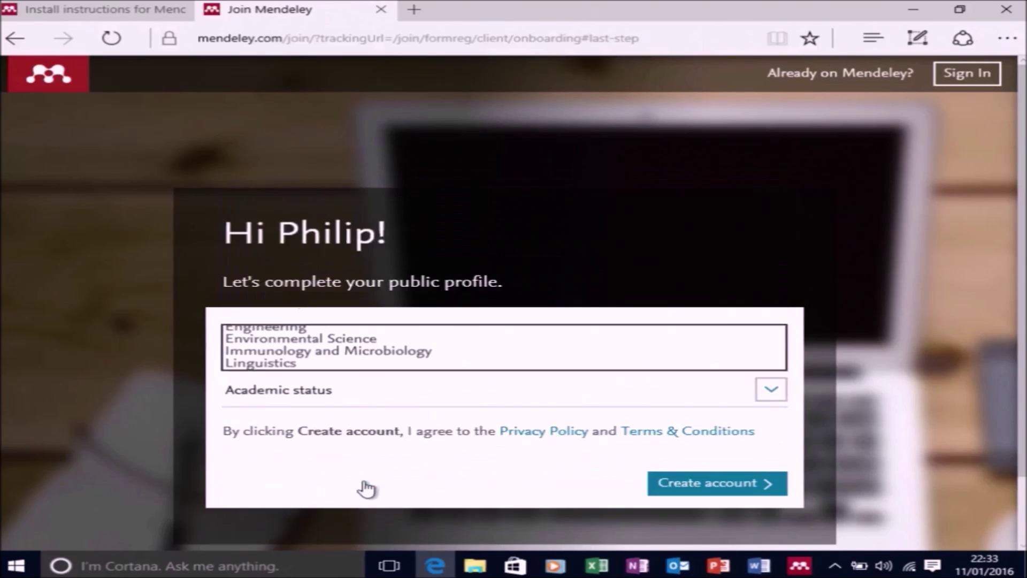
pyautogui.click(400, 407)
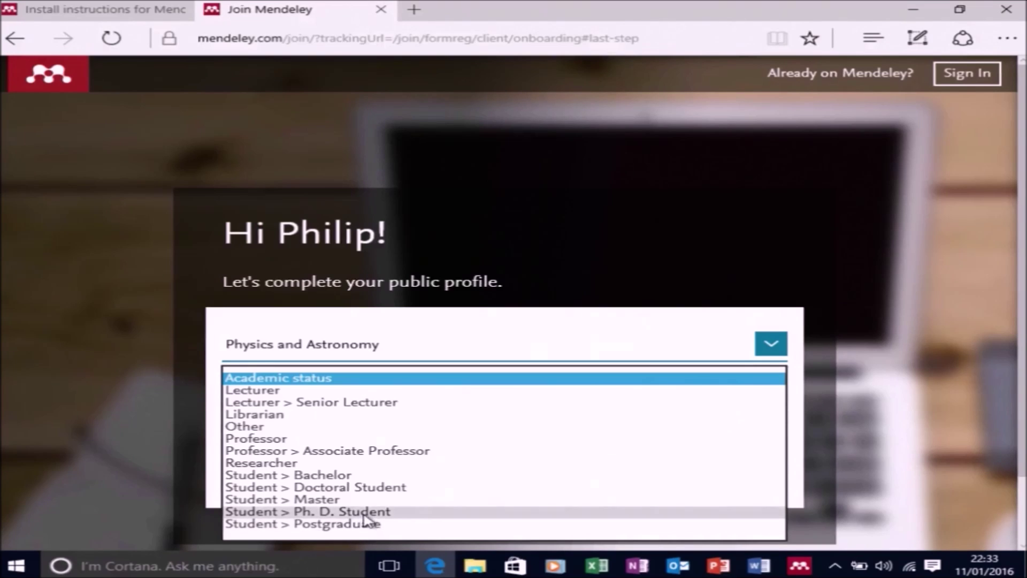
pyautogui.click(365, 512)
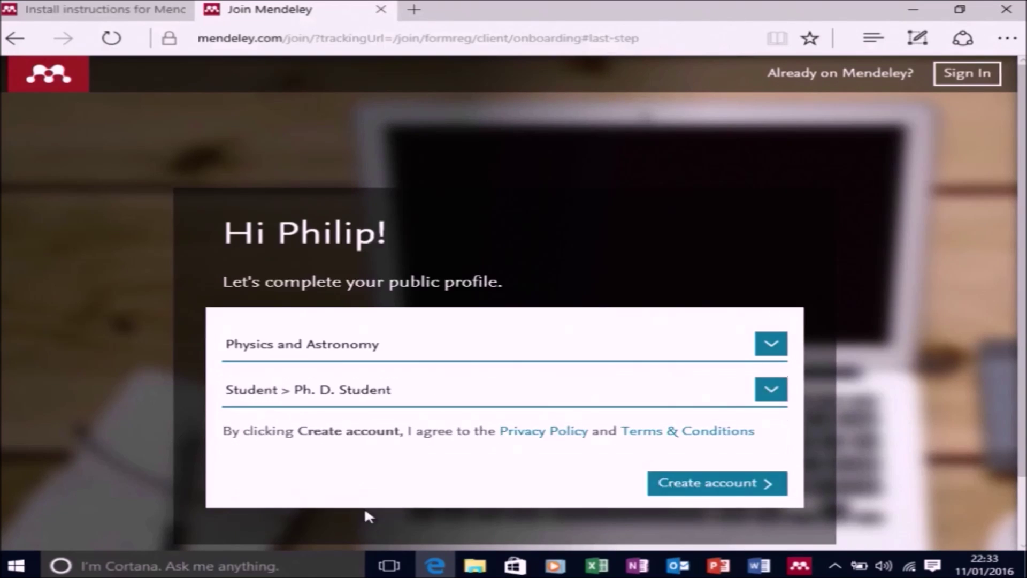
pyautogui.click(676, 488)
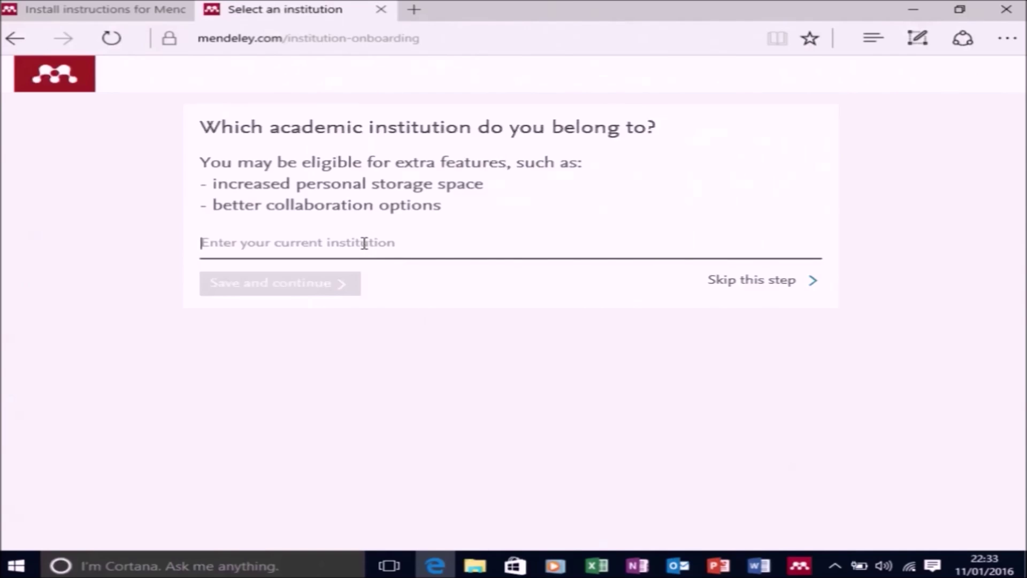
# Save University of Strathclyde as the institution and return to the Mendeley Desktop sign-in window
pyautogui.write('Un')
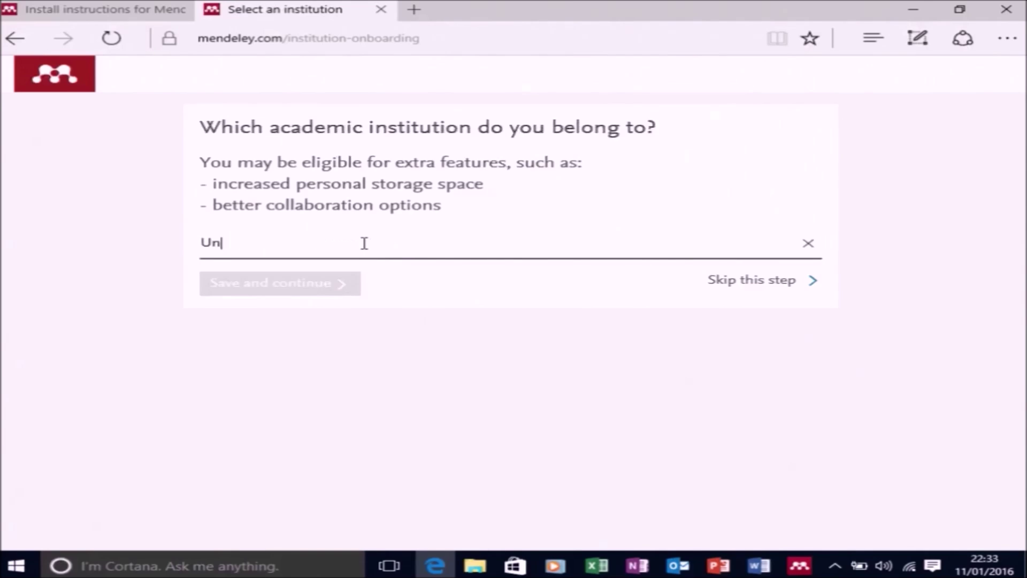
pyautogui.write('iversity o')
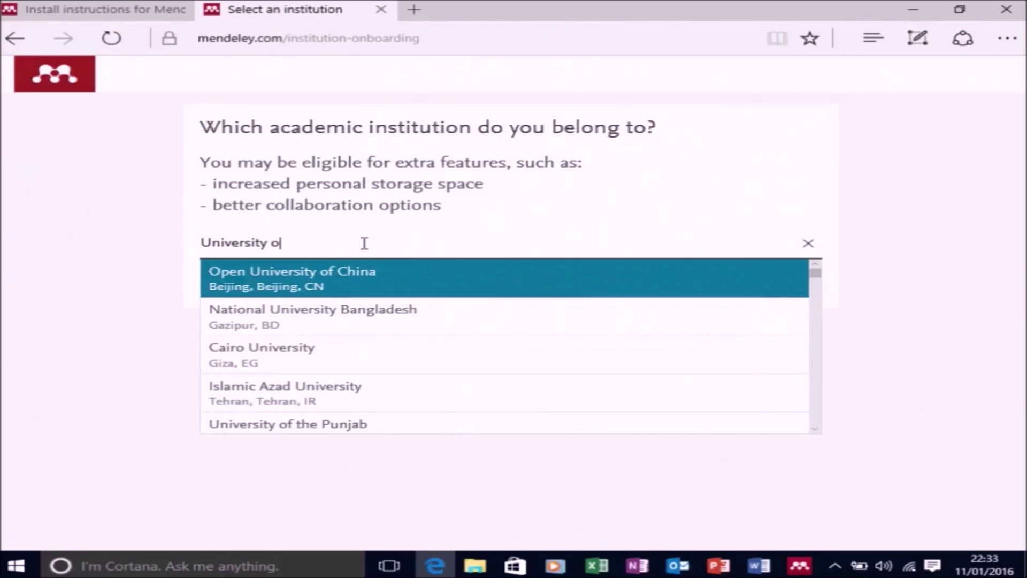
pyautogui.write('f Strathclyde')
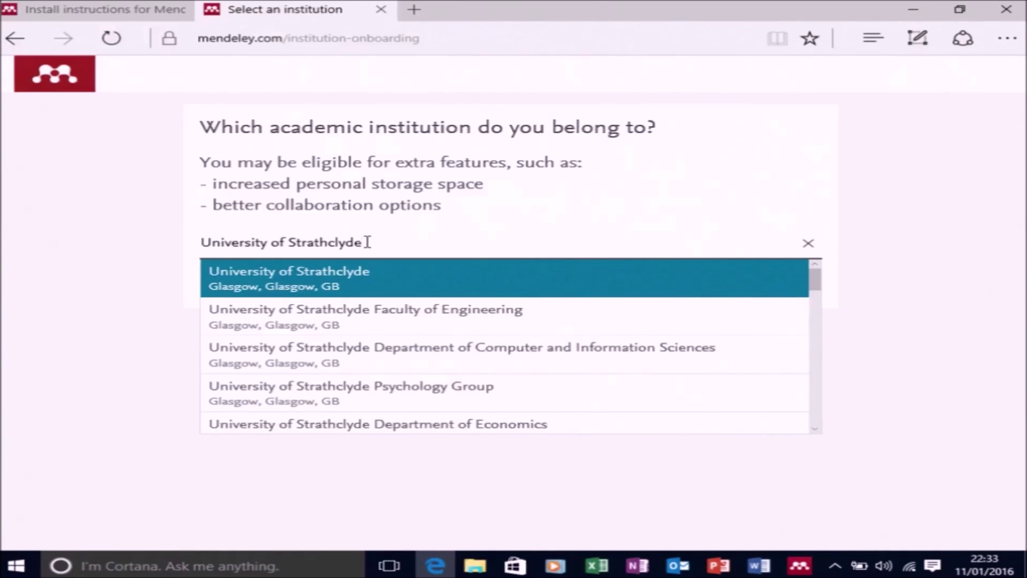
pyautogui.click(405, 281)
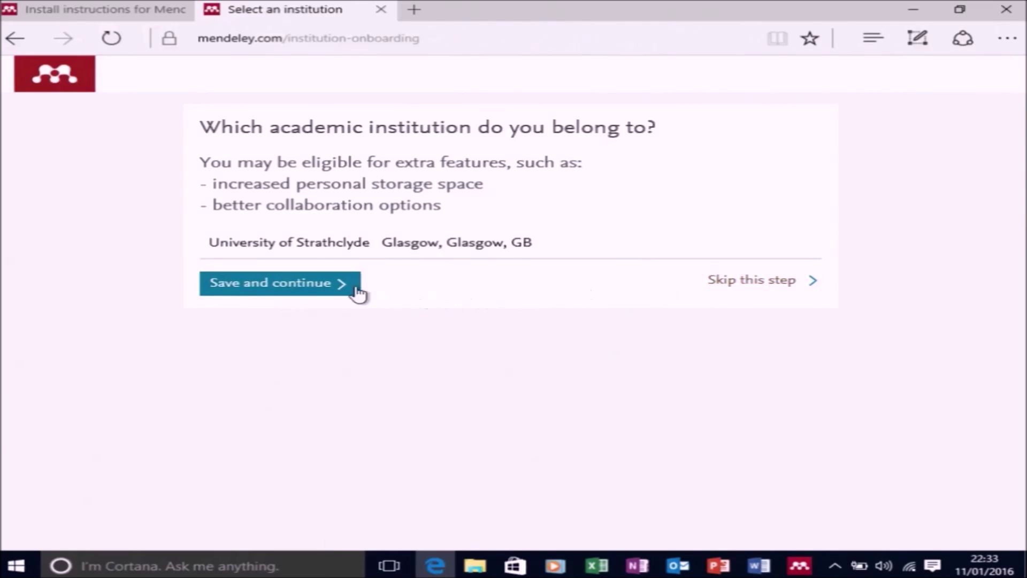
pyautogui.click(289, 282)
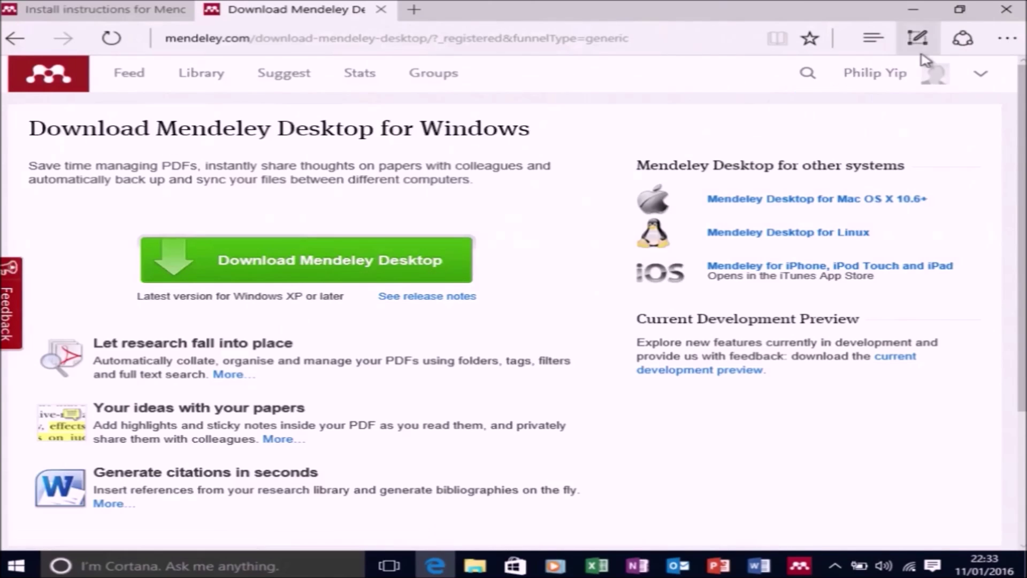
pyautogui.click(913, 11)
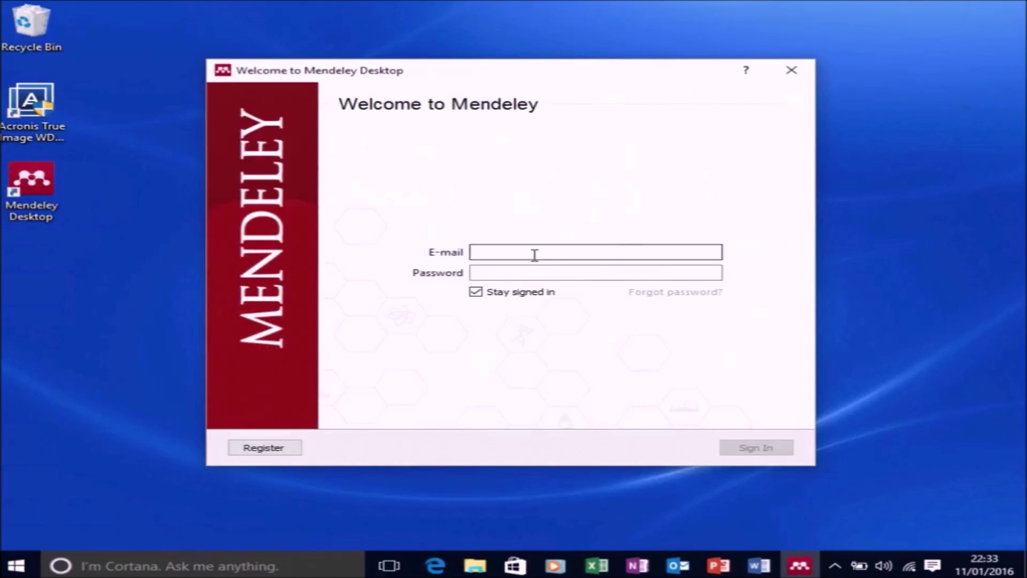
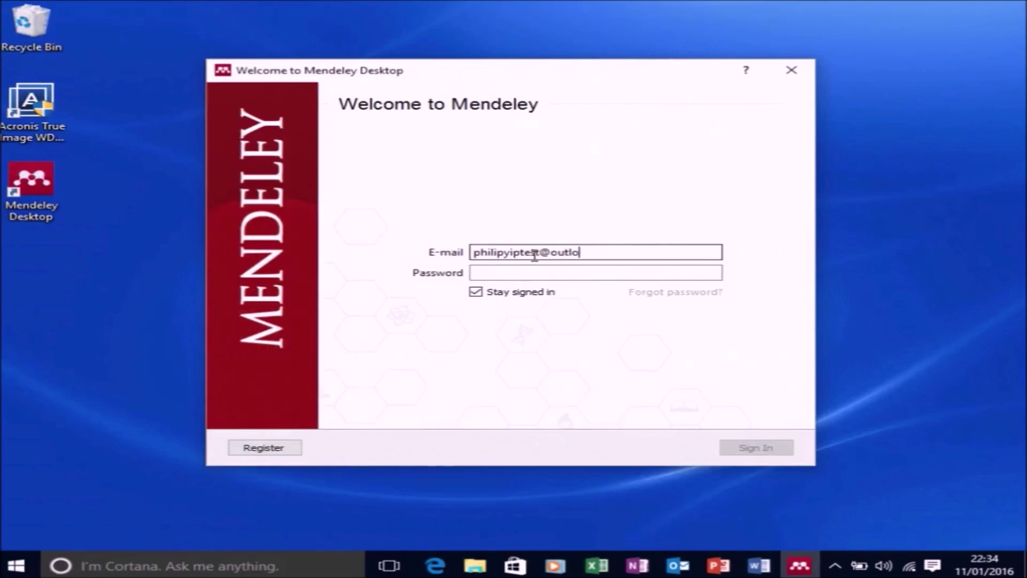
# Sign in to Mendeley Desktop with the new account's e-mail and password
pyautogui.press('Tab')
pyautogui.write('•••••••')
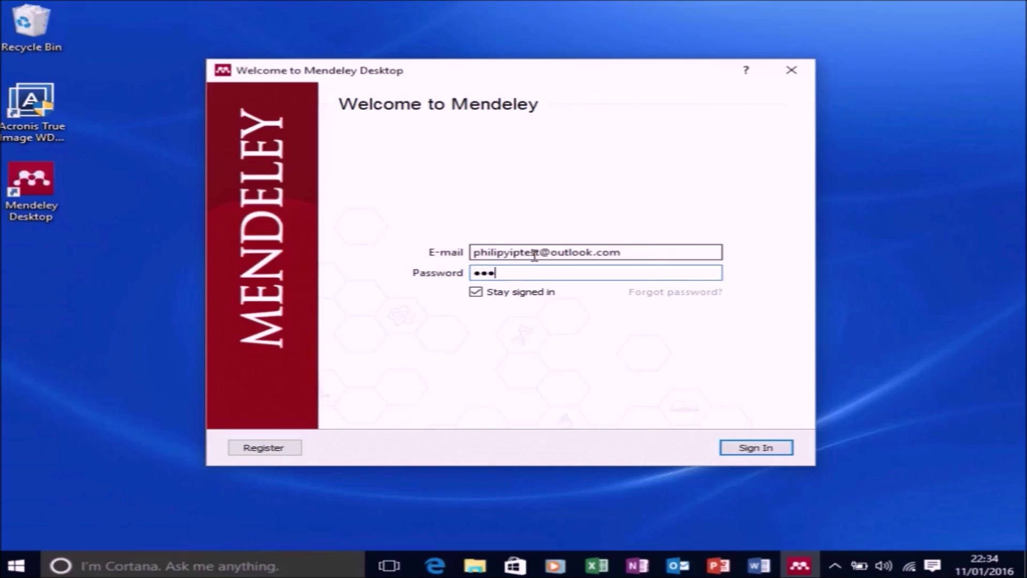
pyautogui.write('•••')
pyautogui.press('Return')
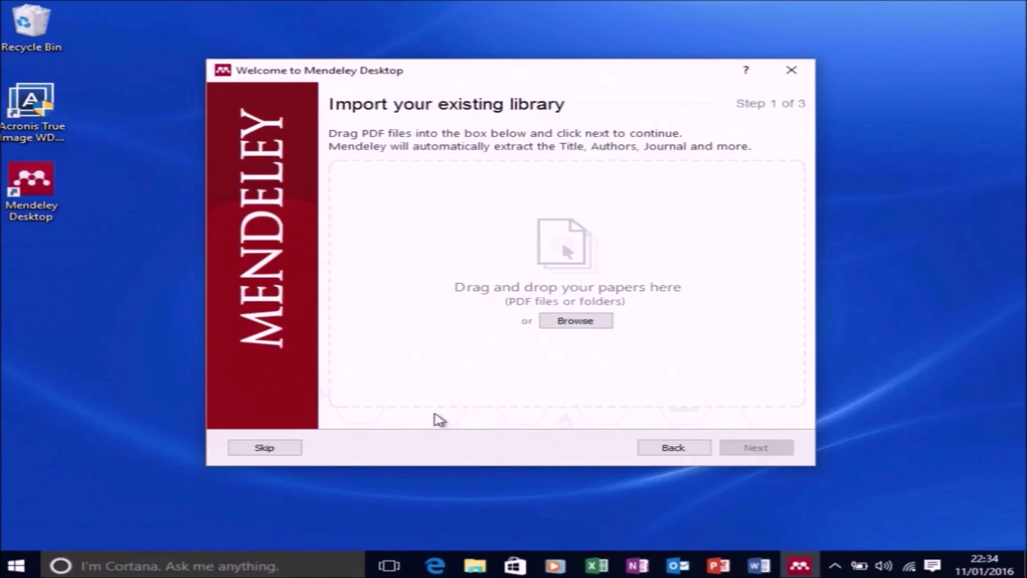
# Skip library import, claiming publications and popular papers to close the welcome wizard
pyautogui.click(266, 447)
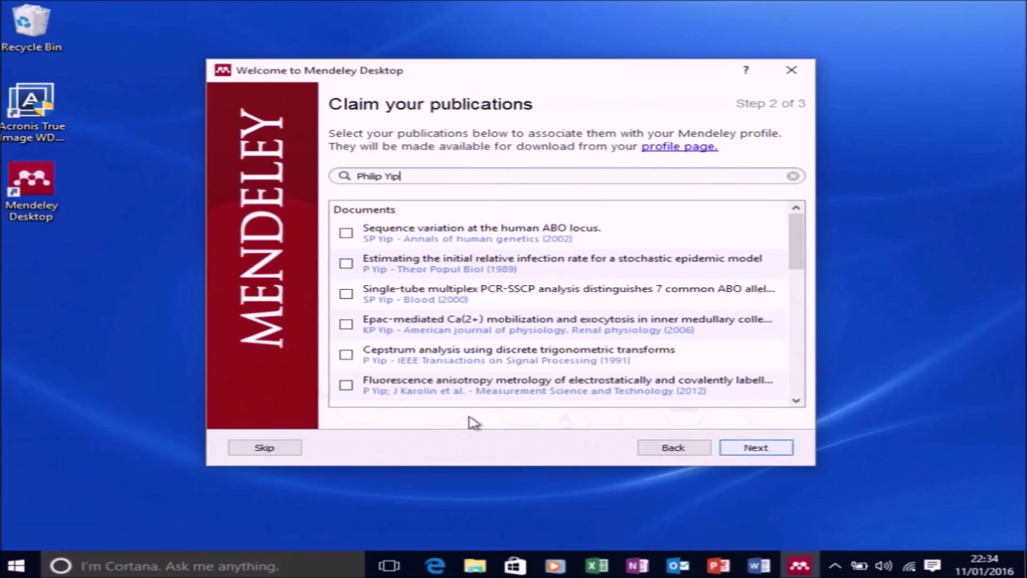
pyautogui.click(264, 447)
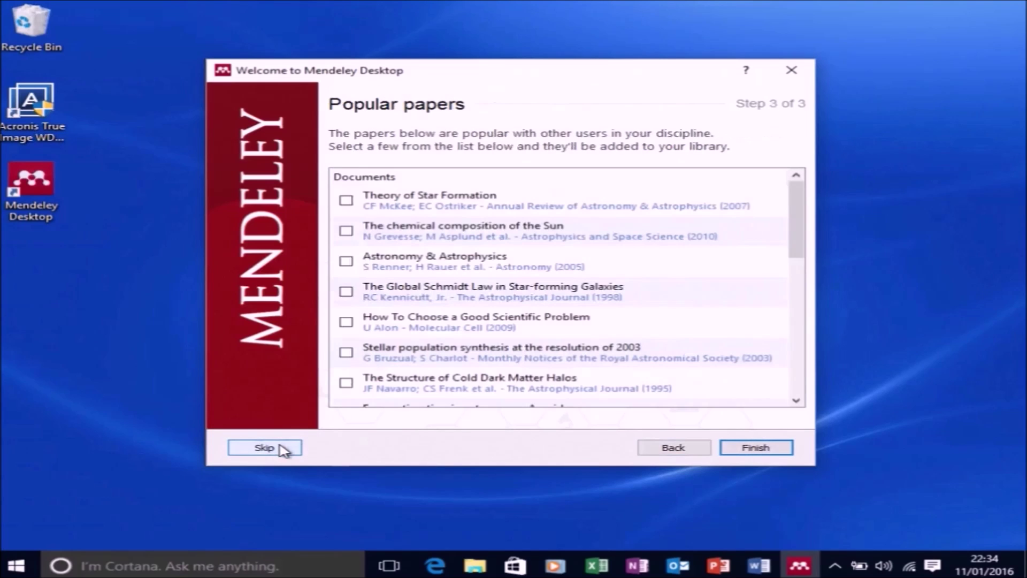
pyautogui.click(280, 447)
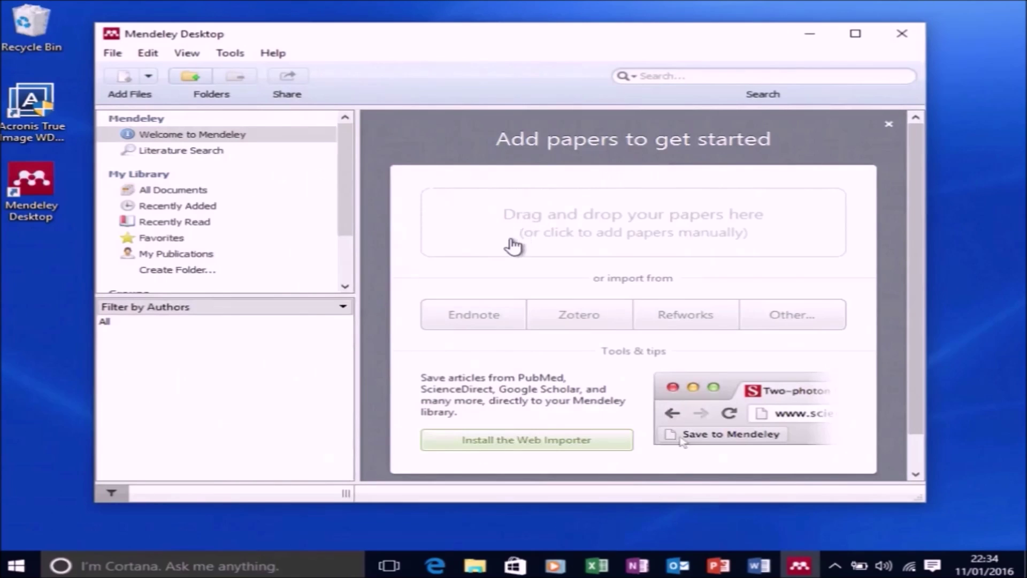
# Install the MS Word plugin from the Tools menu, confirm success, and launch Microsoft Word
pyautogui.click(230, 55)
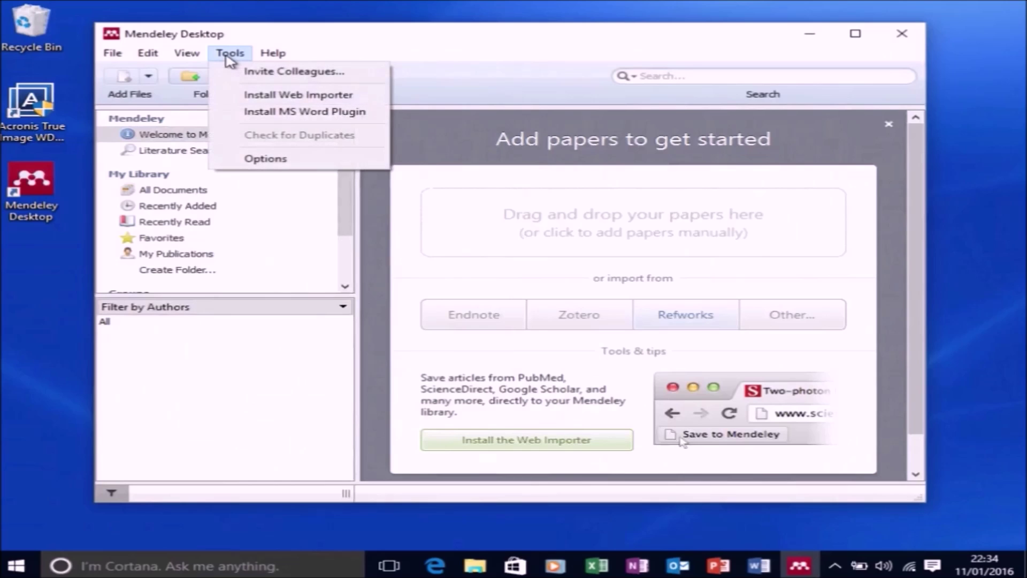
pyautogui.click(304, 111)
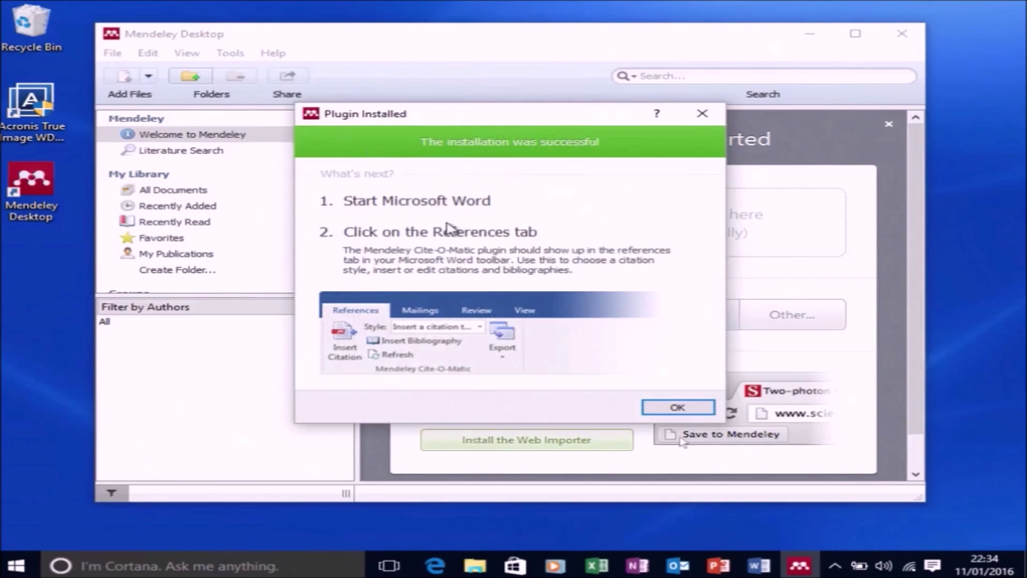
pyautogui.click(677, 406)
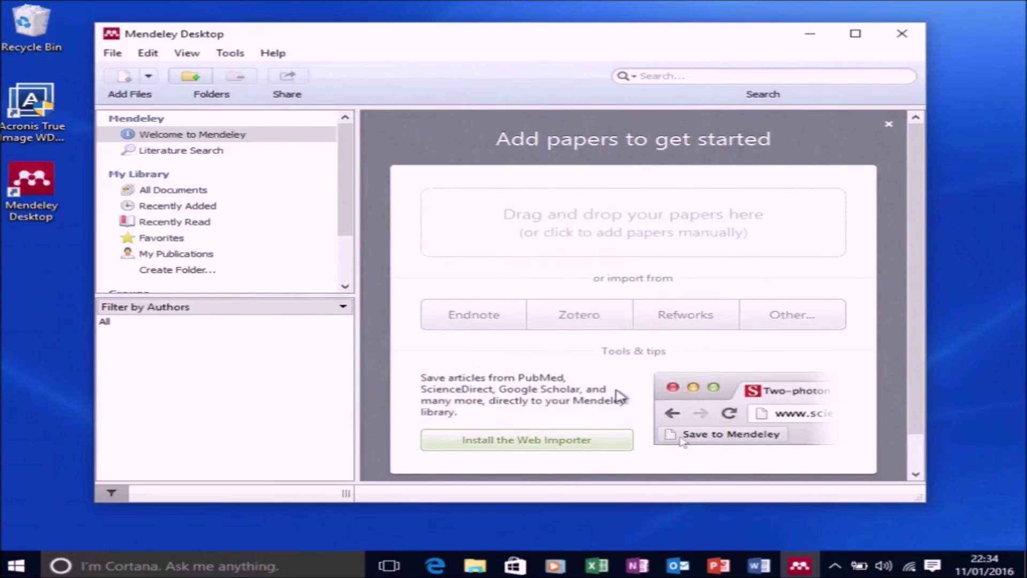
pyautogui.click(754, 568)
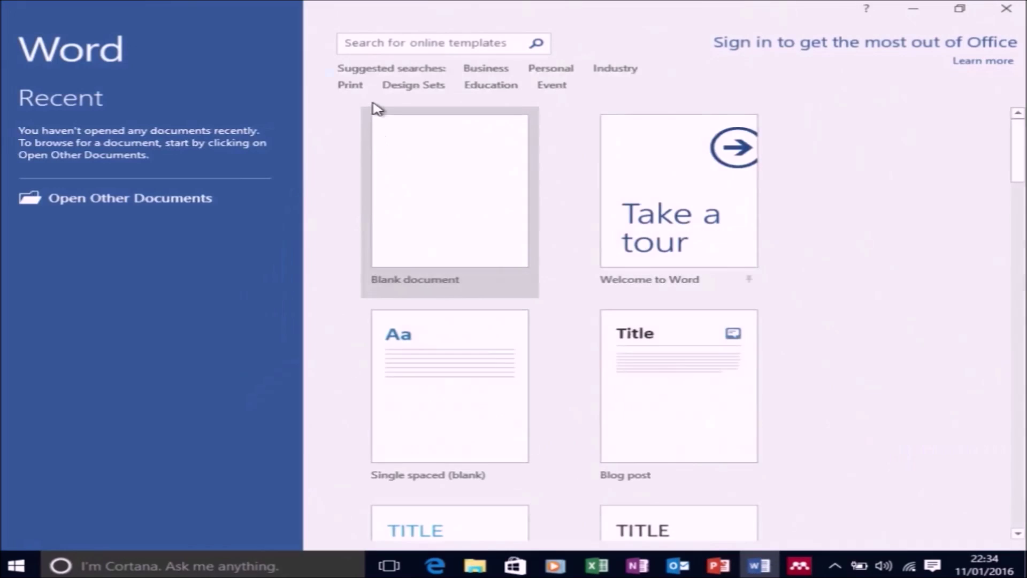
# Create a blank Word document and show the References tab with Mendeley Cite-O-Matic
pyautogui.click(398, 149)
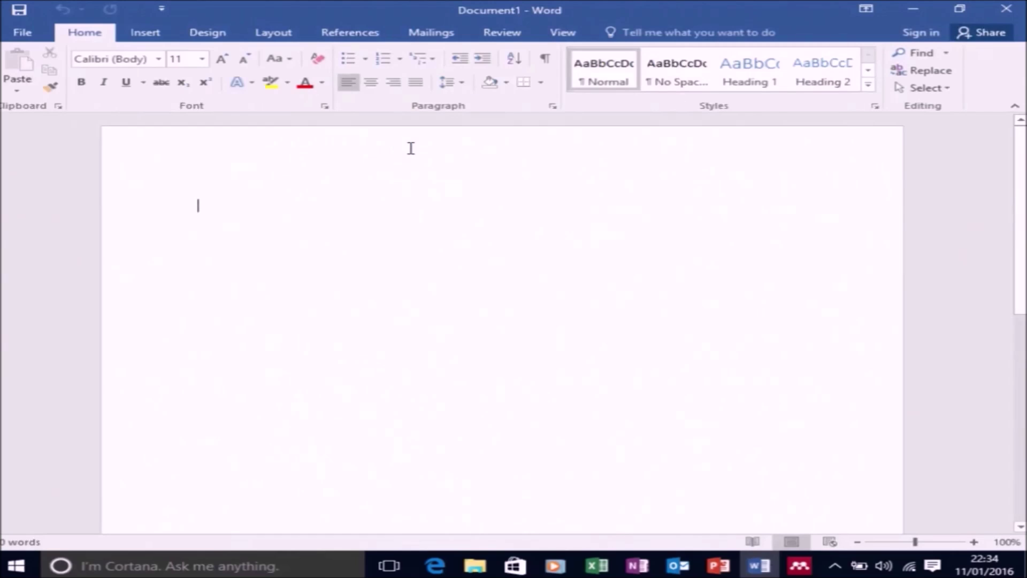
pyautogui.click(348, 37)
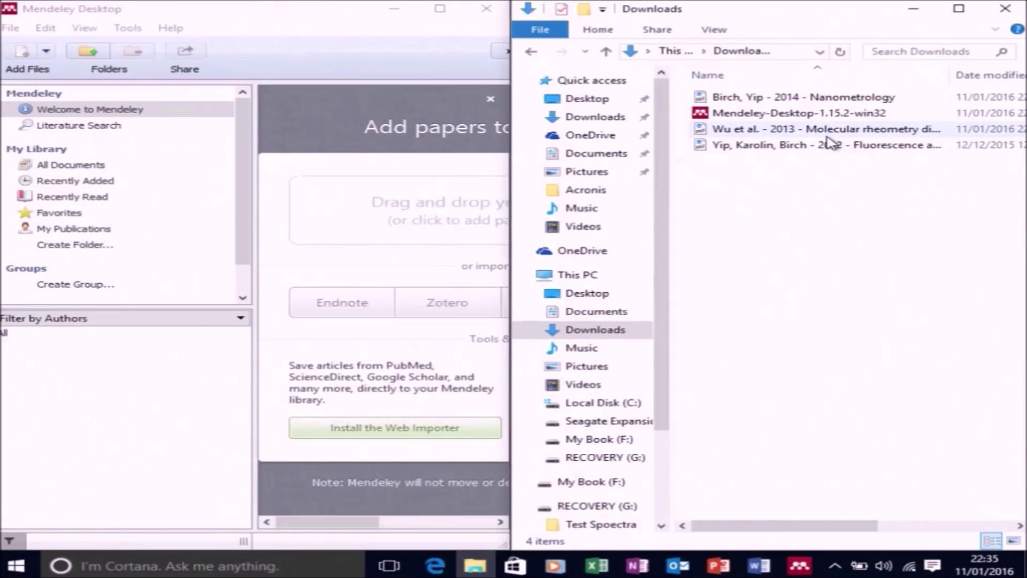
# Import the 2014 Nanometrology, 2013 molecular rheometry and 2012 fluorescence anisotropy PDFs into Mendeley
pyautogui.click(811, 98)
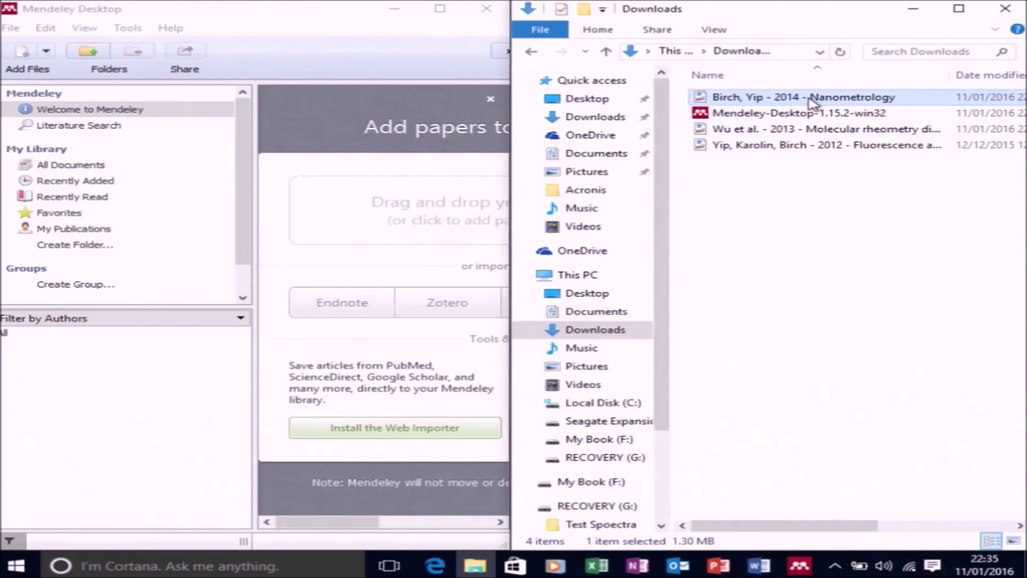
pyautogui.keyDown('ctrl'); pyautogui.click(807, 130); pyautogui.keyUp('ctrl')
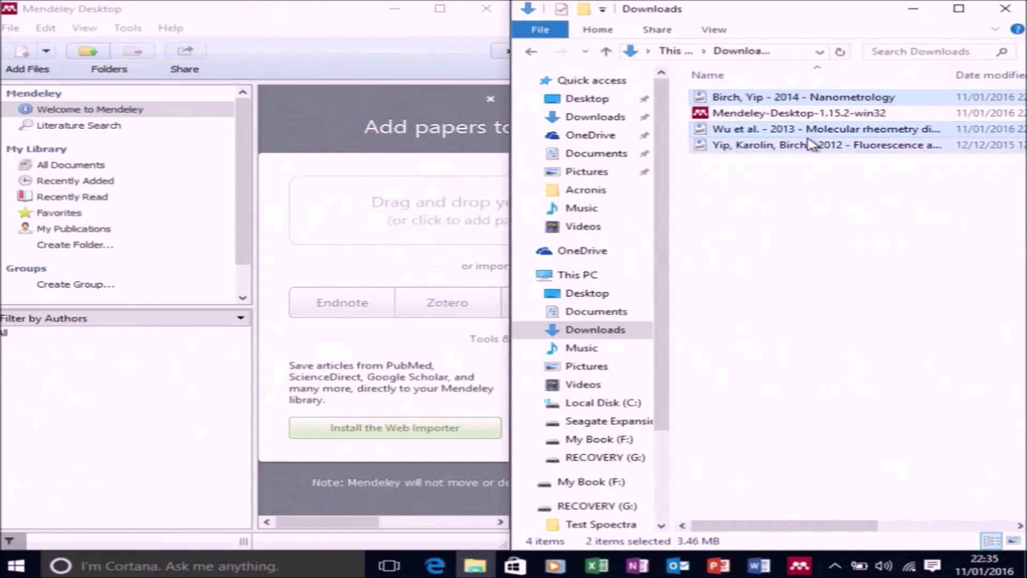
pyautogui.keyDown('ctrl'); pyautogui.click(811, 144); pyautogui.keyUp('ctrl')
pyautogui.moveTo(810, 145); pyautogui.dragTo(293, 233)
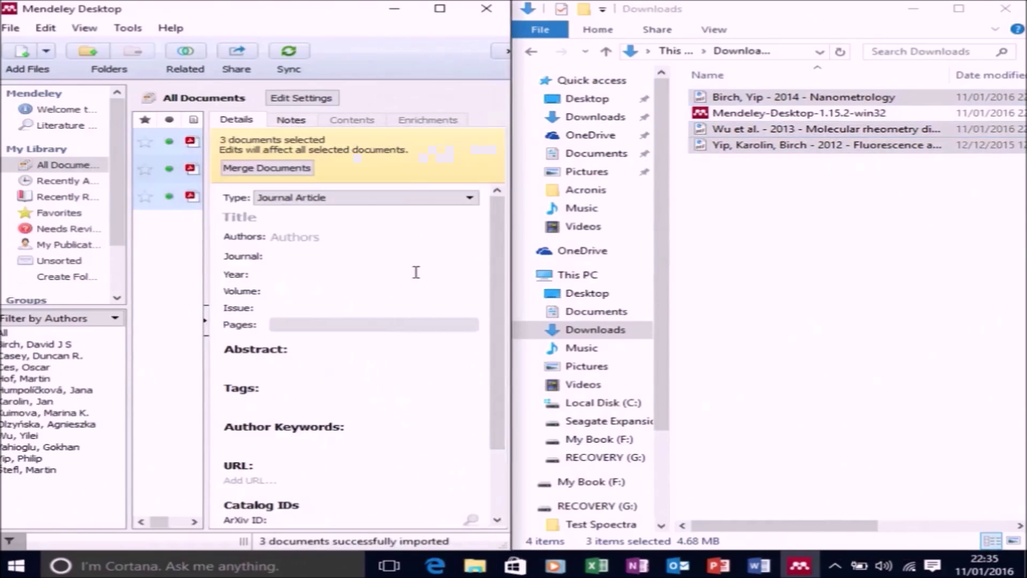
pyautogui.click(440, 14)
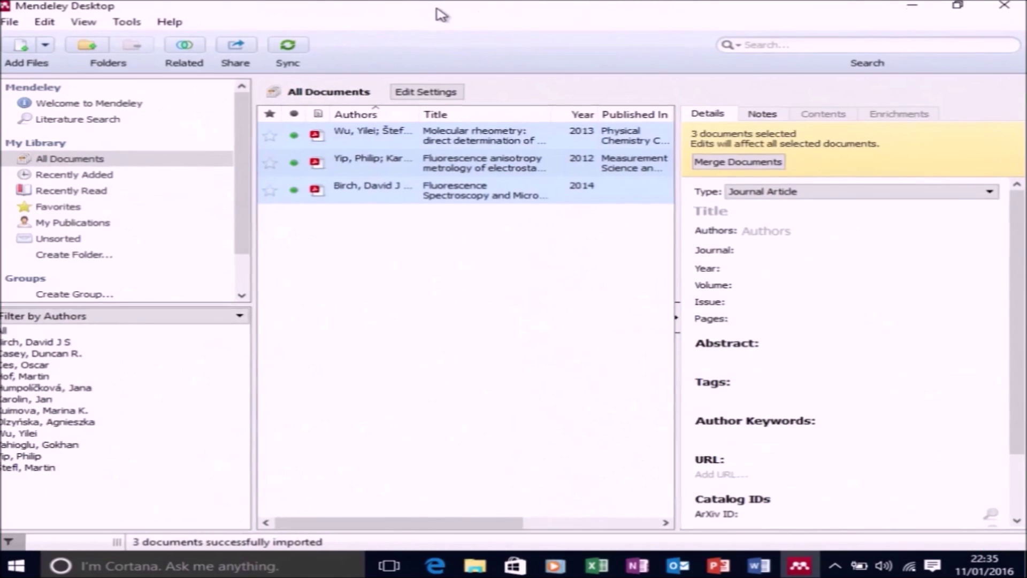
# Inspect the molecular rheometry paper's details and select its DOI
pyautogui.click(522, 274)
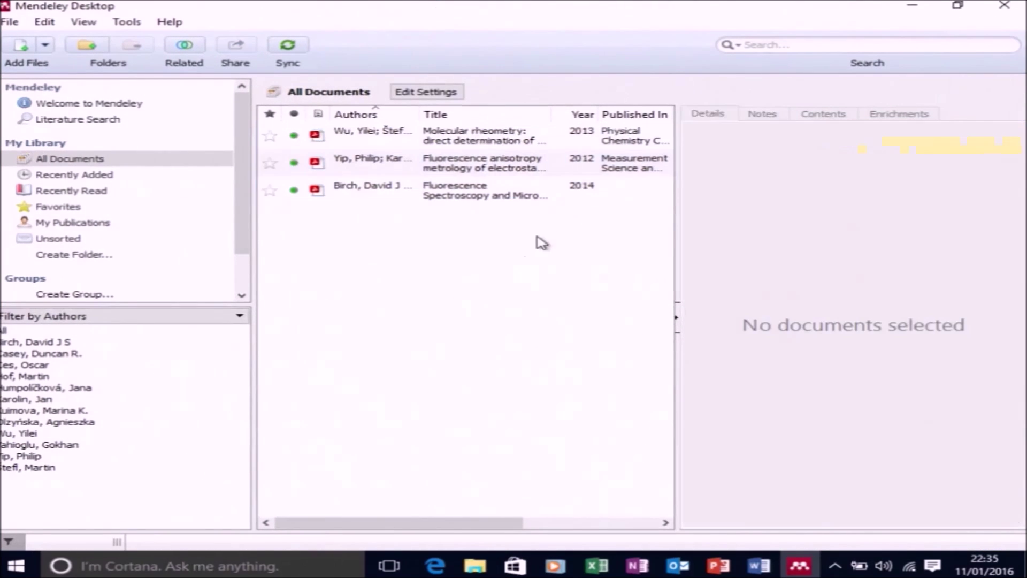
pyautogui.click(536, 140)
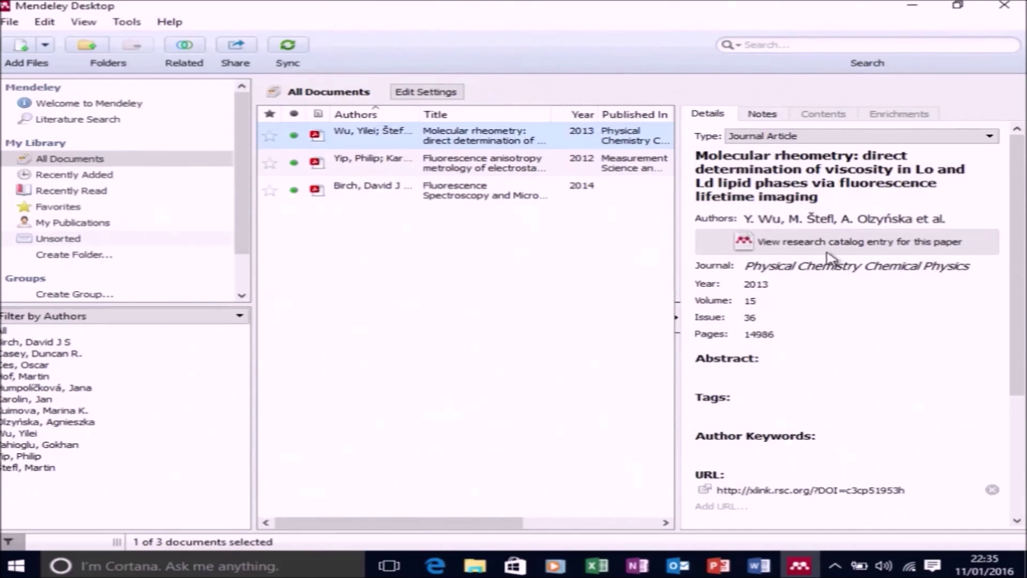
pyautogui.scroll(-3, 854, 300)
pyautogui.scroll(-3, 867, 317)
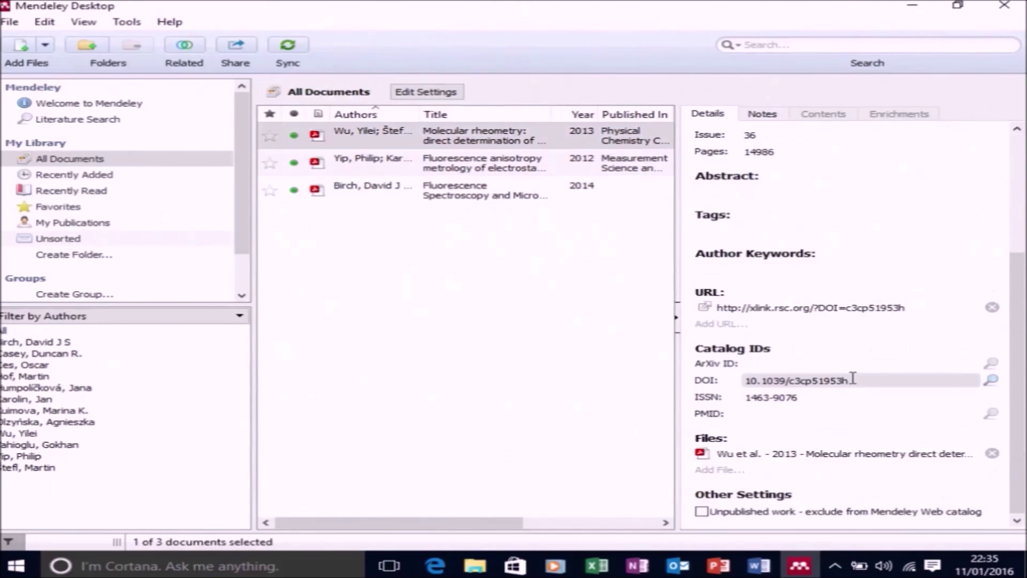
pyautogui.click(871, 383)
pyautogui.tripleClick(871, 383)
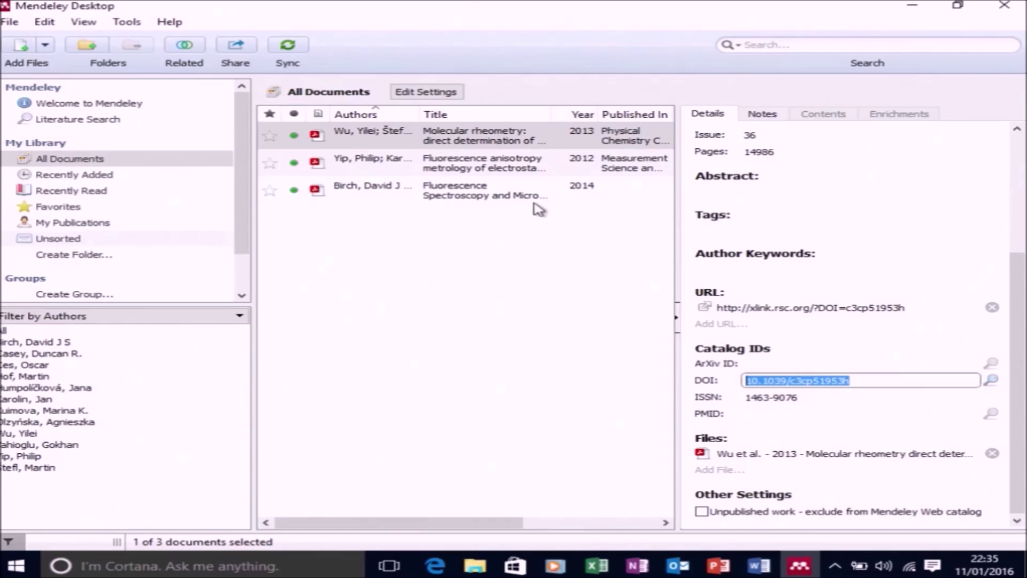
# Check the fluorescence anisotropy paper's DOI, then view the 2014 Fluorescence Spectroscopy and Microscopy entry
pyautogui.click(508, 173)
pyautogui.scroll(5, 924, 291)
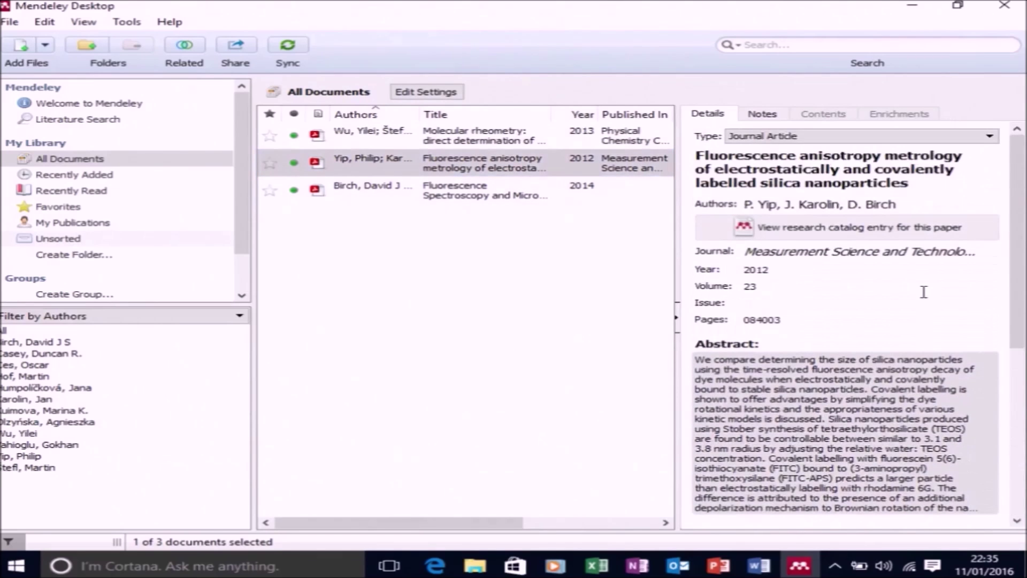
pyautogui.scroll(-3, 900, 244)
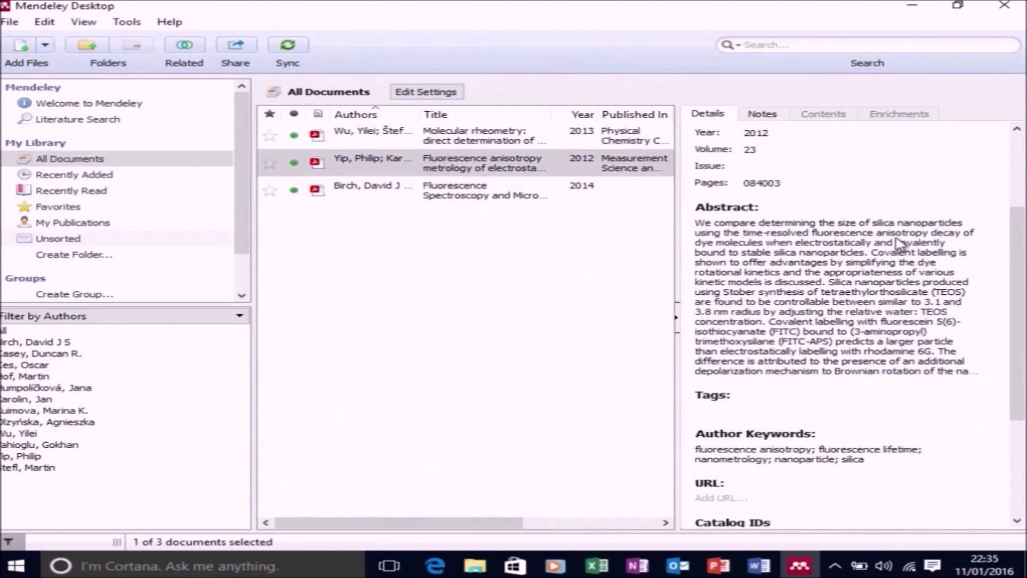
pyautogui.scroll(-4, 900, 244)
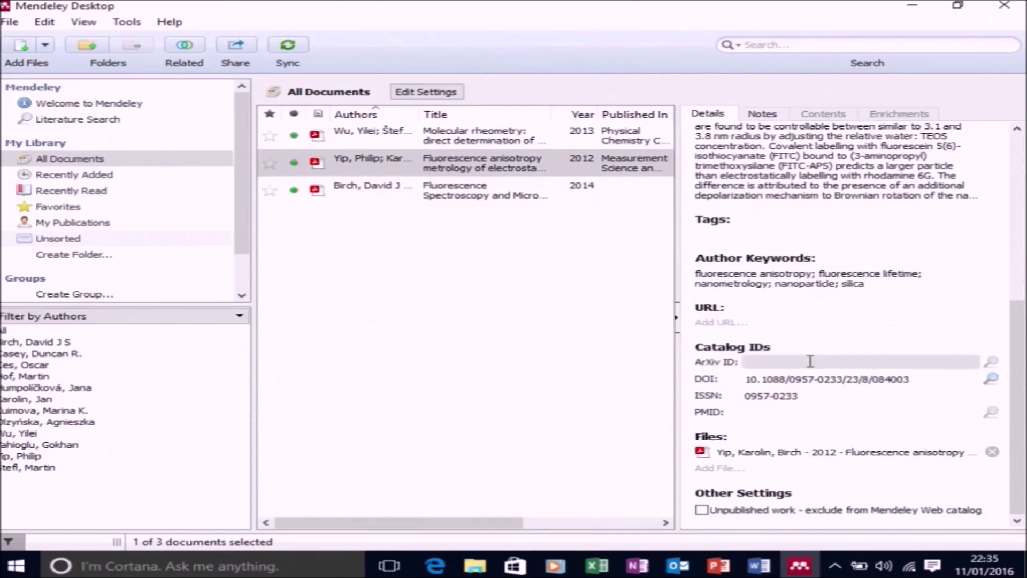
pyautogui.moveTo(924, 377); pyautogui.dragTo(722, 374)
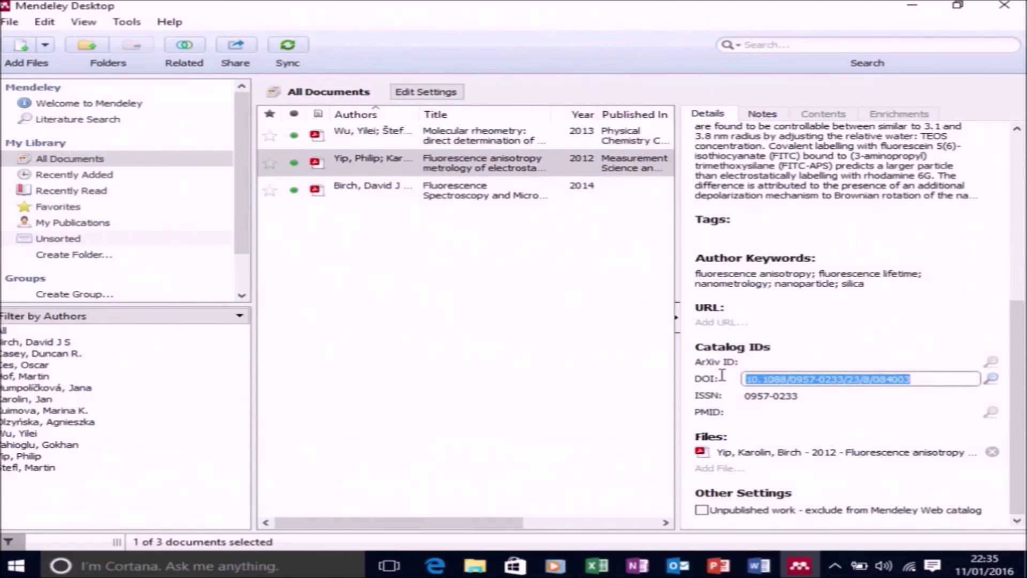
pyautogui.click(489, 199)
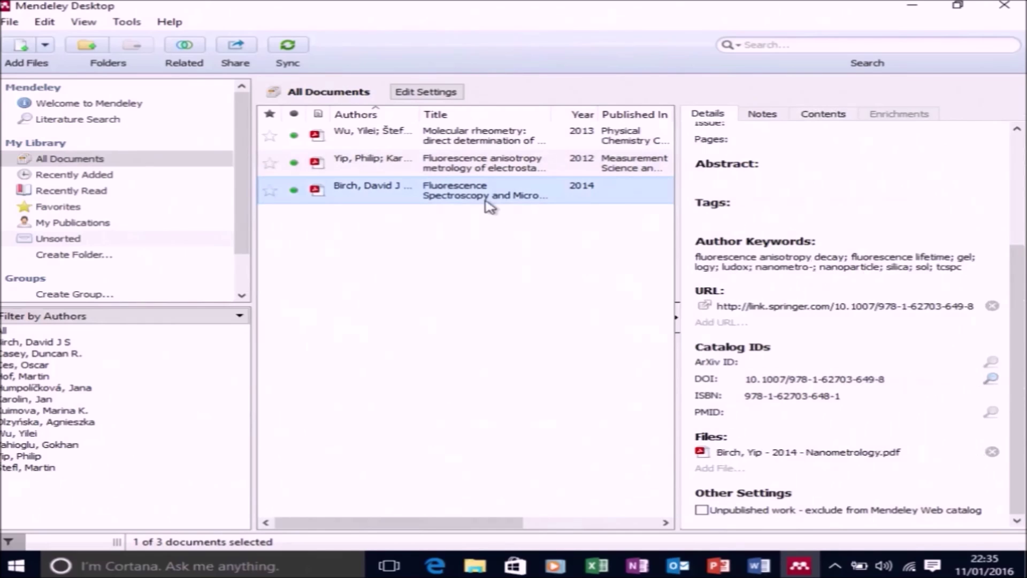
# Set the 2014 Fluorescence Spectroscopy and Microscopy entry's type to Book Section and open its Chapter 11 PDF
pyautogui.click(872, 325)
pyautogui.scroll(3, 866, 320)
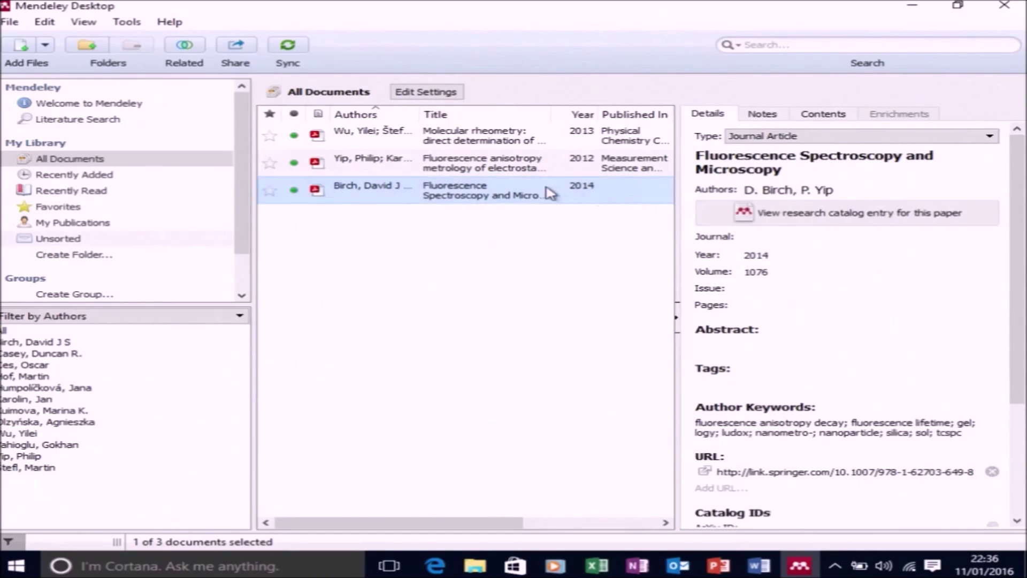
pyautogui.click(829, 137)
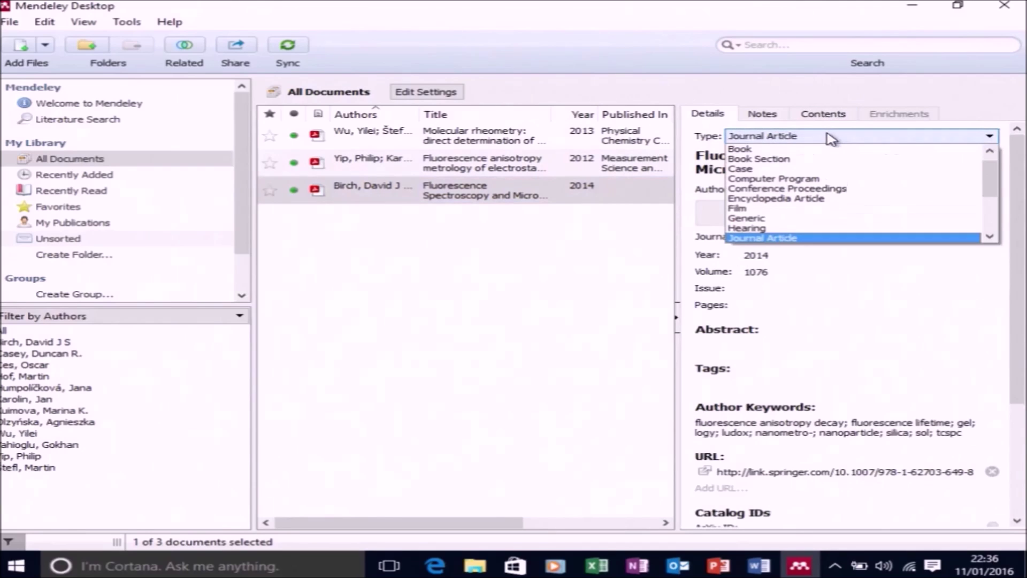
pyautogui.scroll(1, 817, 157)
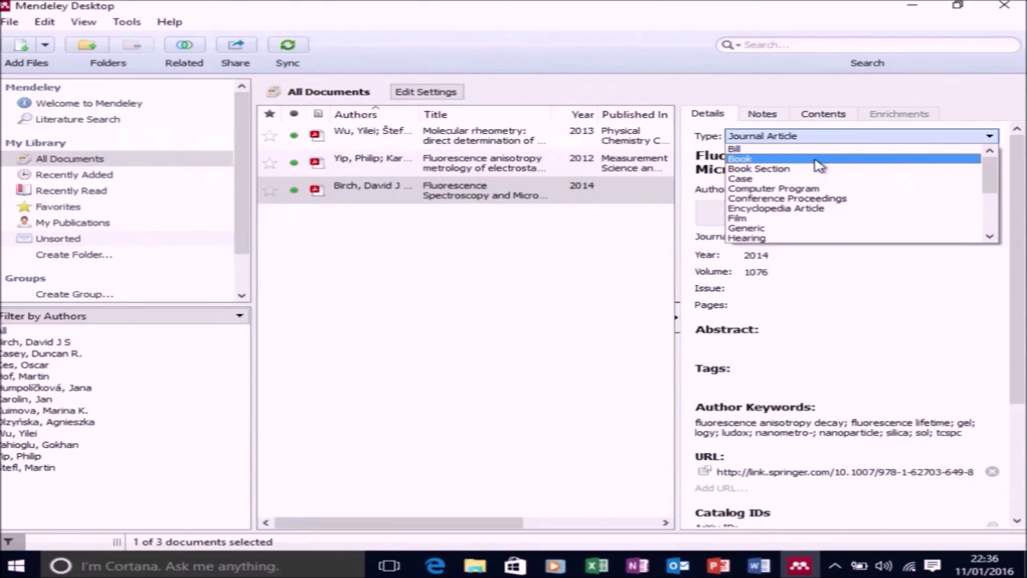
pyautogui.click(819, 169)
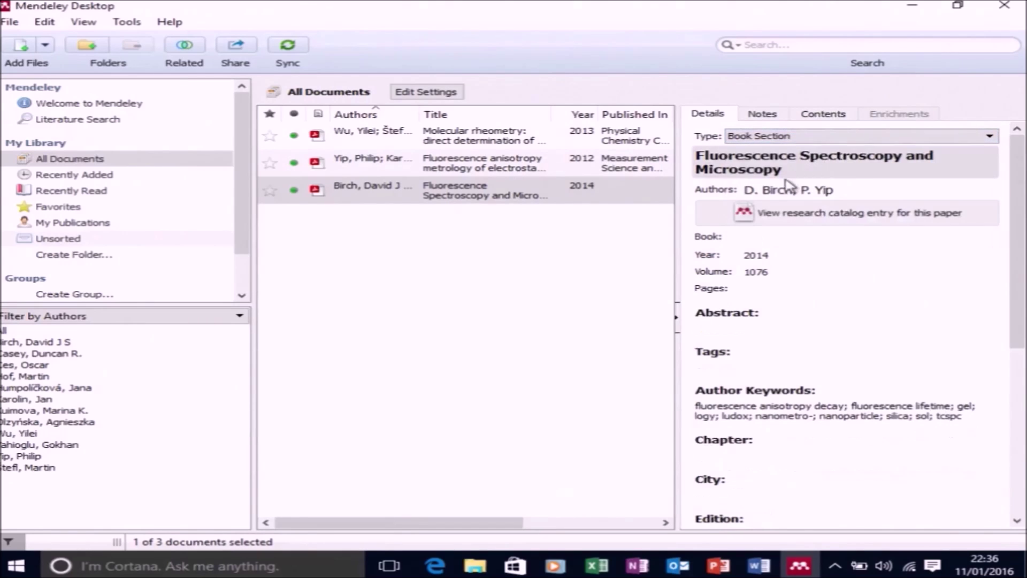
pyautogui.doubleClick(543, 188)
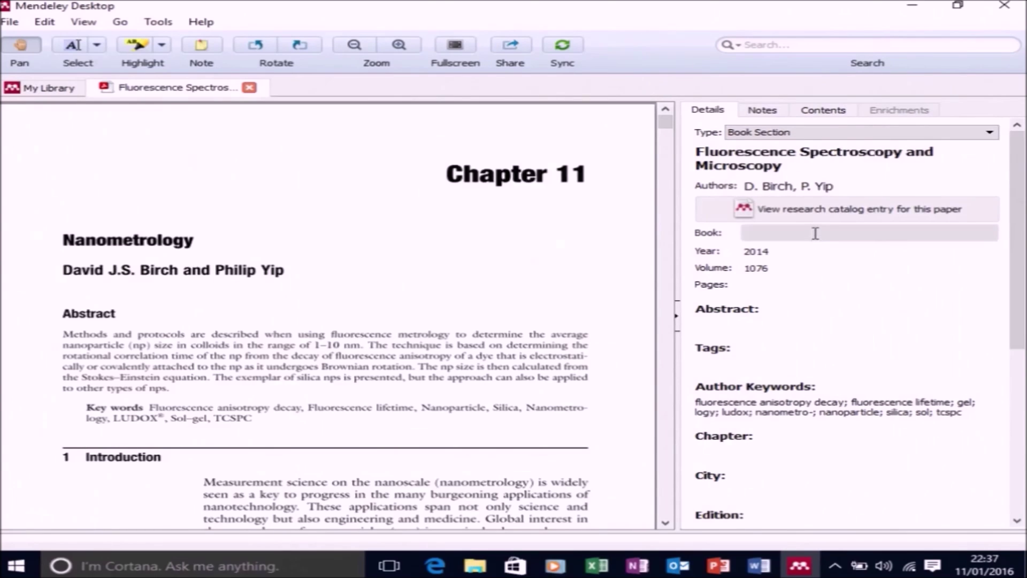
# Move the old title into the Book field and retitle the entry Nanometrology
pyautogui.click(815, 233)
pyautogui.moveTo(795, 170); pyautogui.dragTo(662, 143)
pyautogui.hotkey('ctrl', 'c')
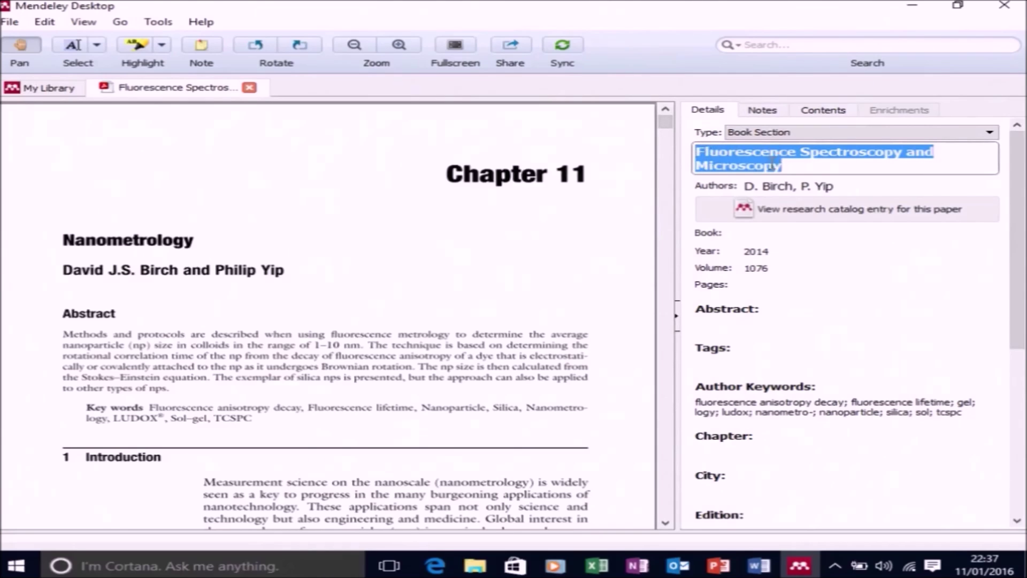
pyautogui.press('Delete')
pyautogui.click(776, 219)
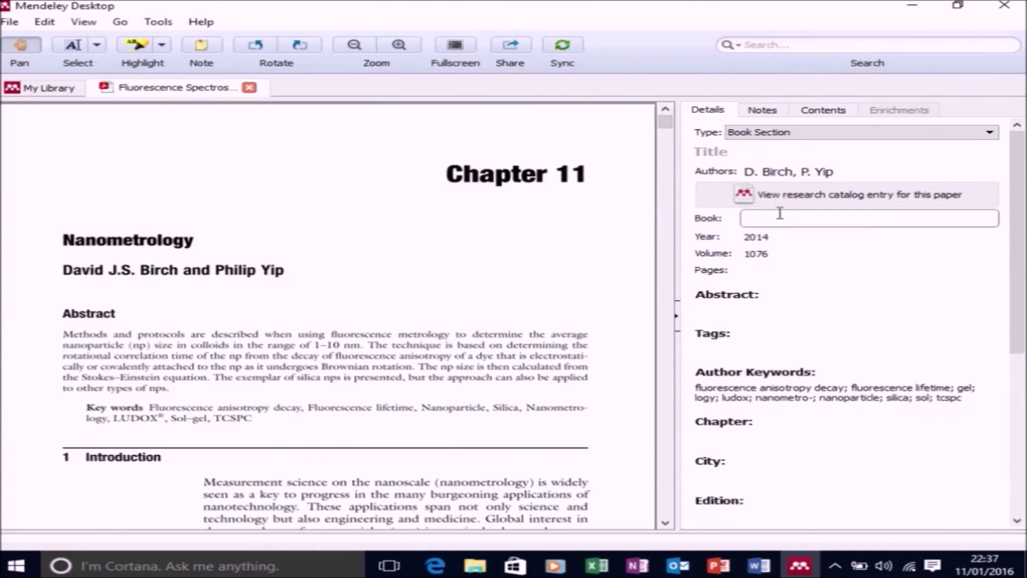
pyautogui.hotkey('ctrl', 'v')
pyautogui.click(783, 155)
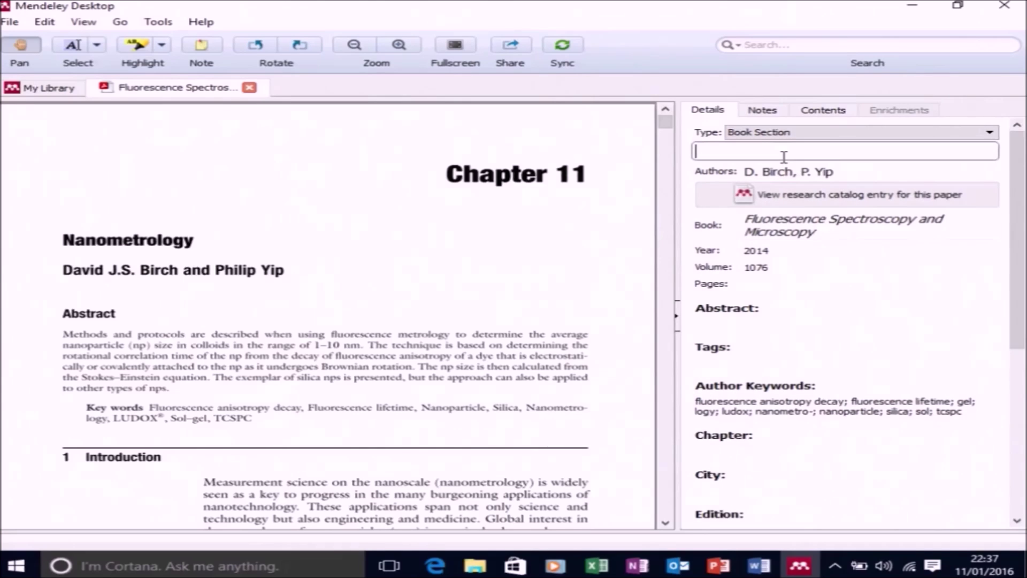
pyautogui.write('N')
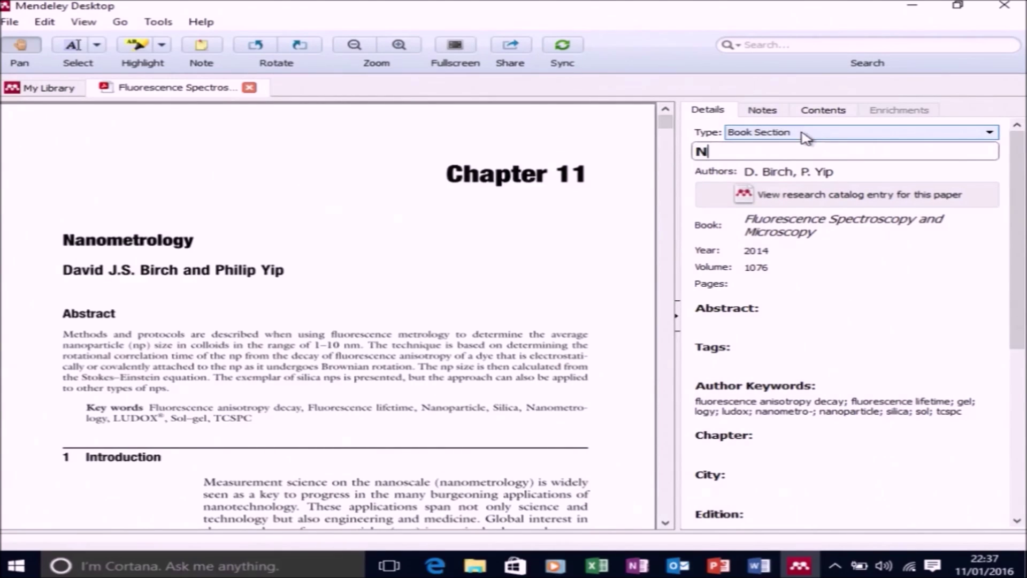
pyautogui.write('anometrology')
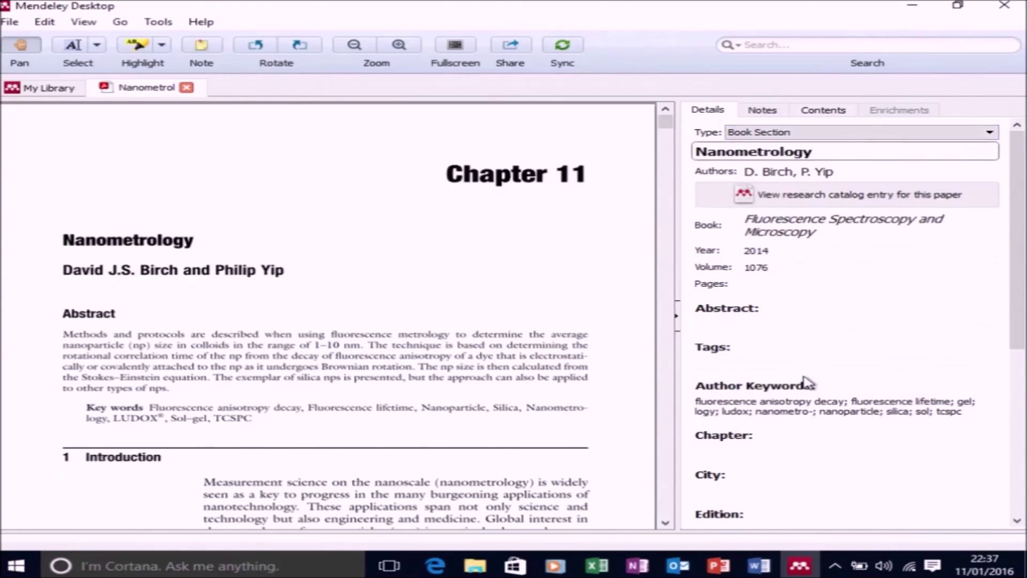
pyautogui.click(810, 383)
# Check the PDF's last page and enter the page range 279-302
pyautogui.scroll(-4, 359, 380)
pyautogui.scroll(-1, 359, 380)
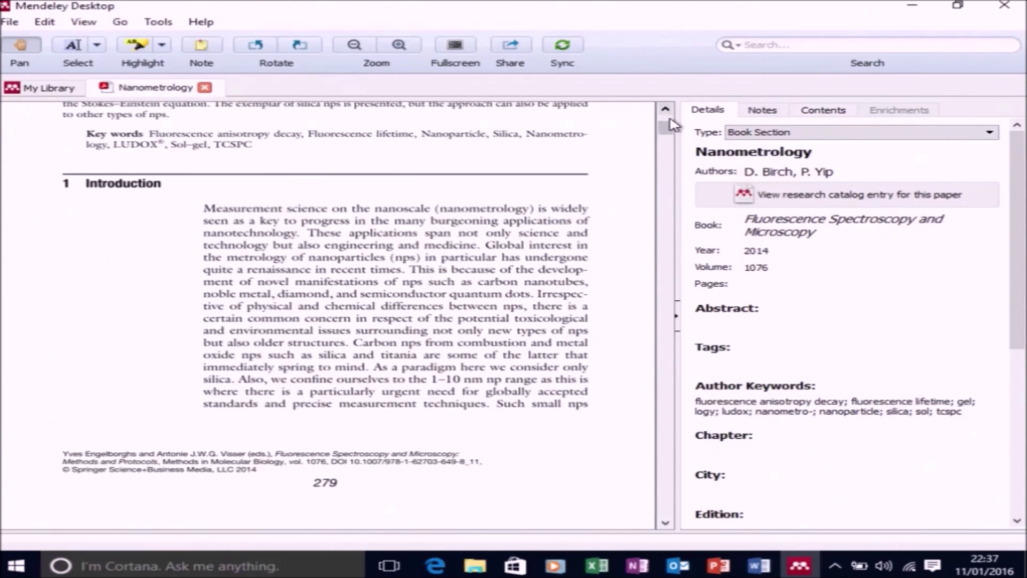
pyautogui.moveTo(666, 127); pyautogui.dragTo(719, 573)
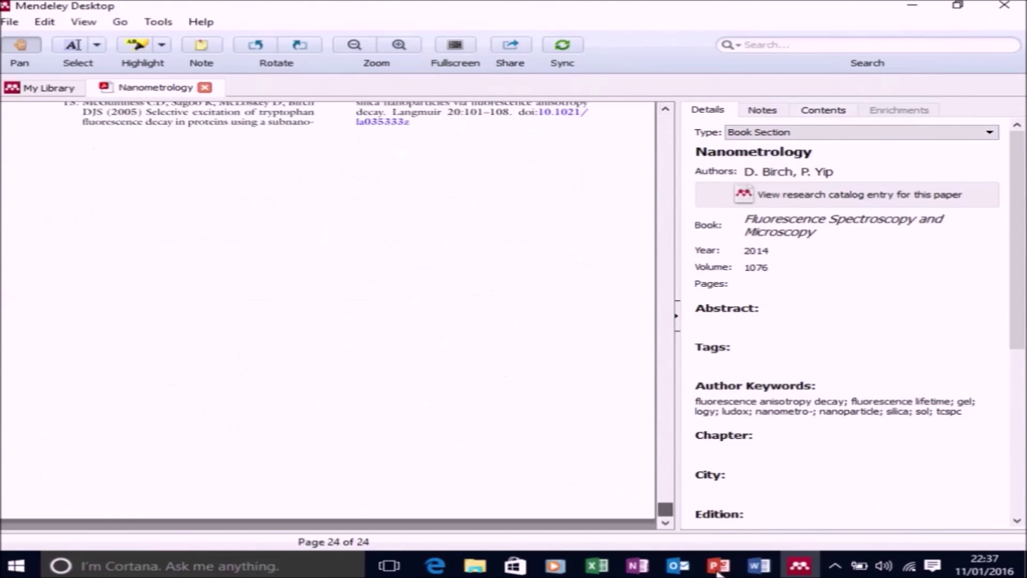
pyautogui.scroll(10, 562, 414)
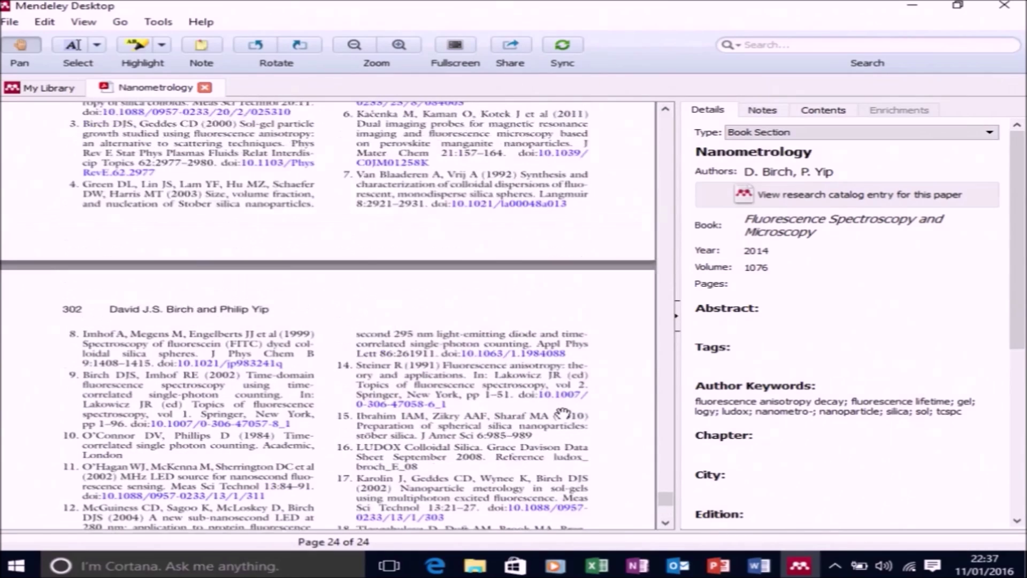
pyautogui.click(758, 288)
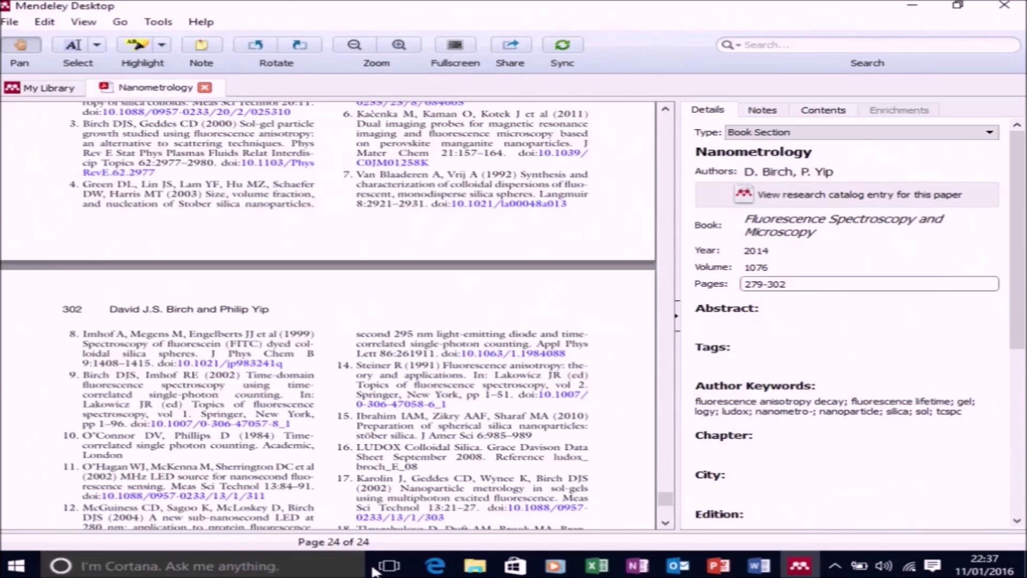
pyautogui.click(757, 450)
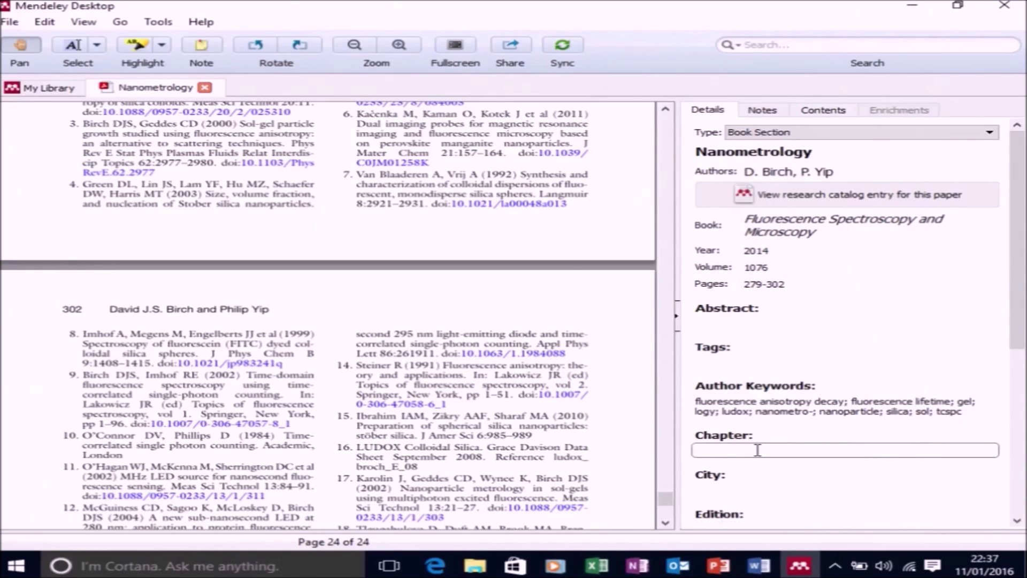
# Confirm chapter 11 and enter Totowa, NJ as the city
pyautogui.press('Return')
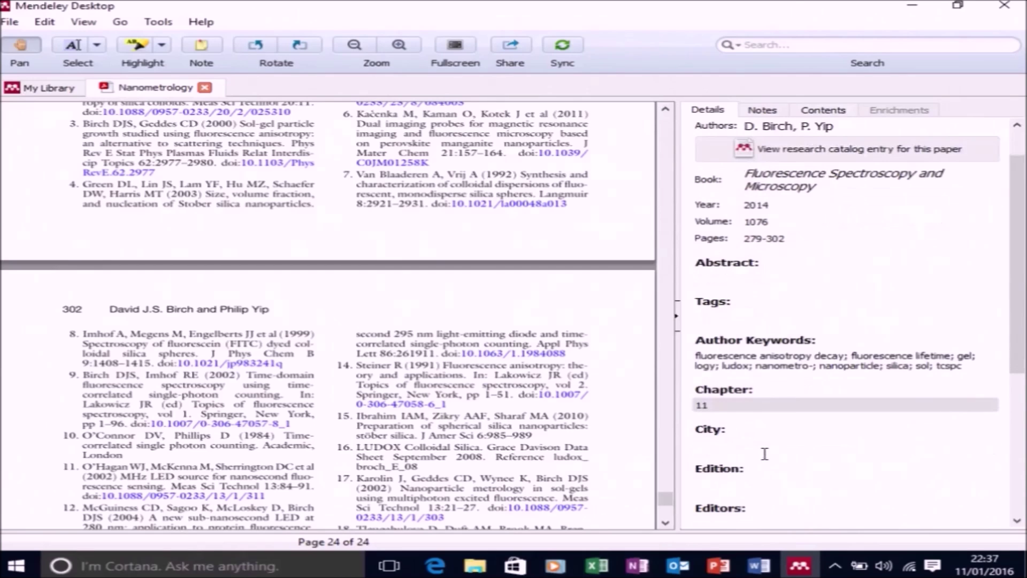
pyautogui.click(760, 449)
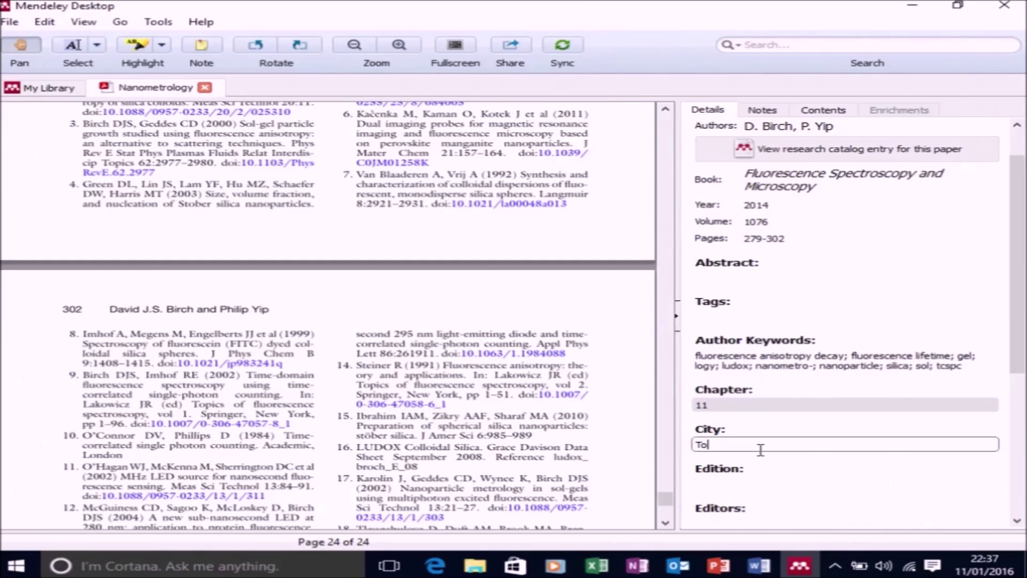
pyautogui.write('Totowa, NJ')
pyautogui.scroll(-2, 642, 479)
pyautogui.scroll(-3, 760, 454)
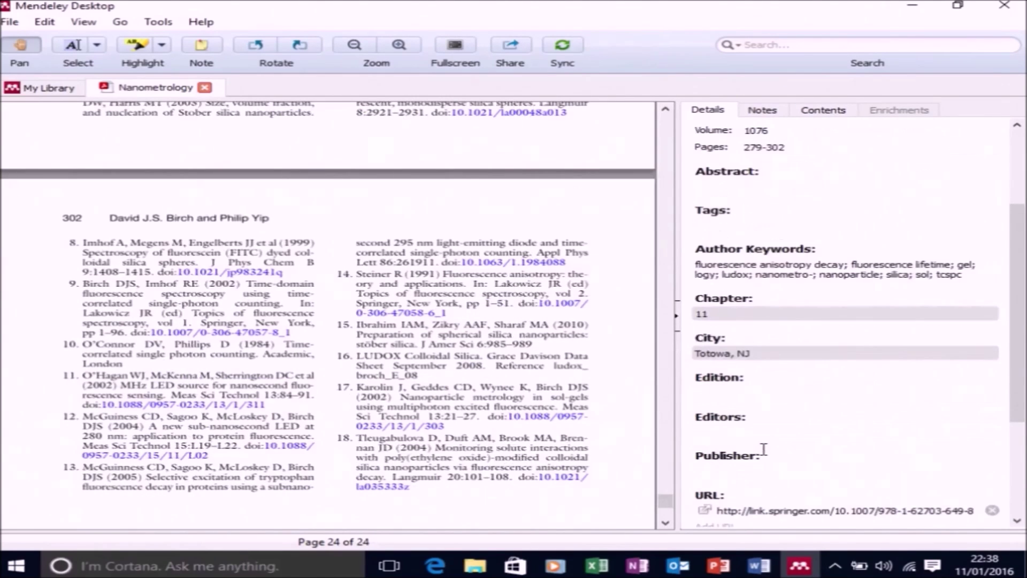
# Add the book's two editors and set the publisher to Humana press
pyautogui.click(757, 426)
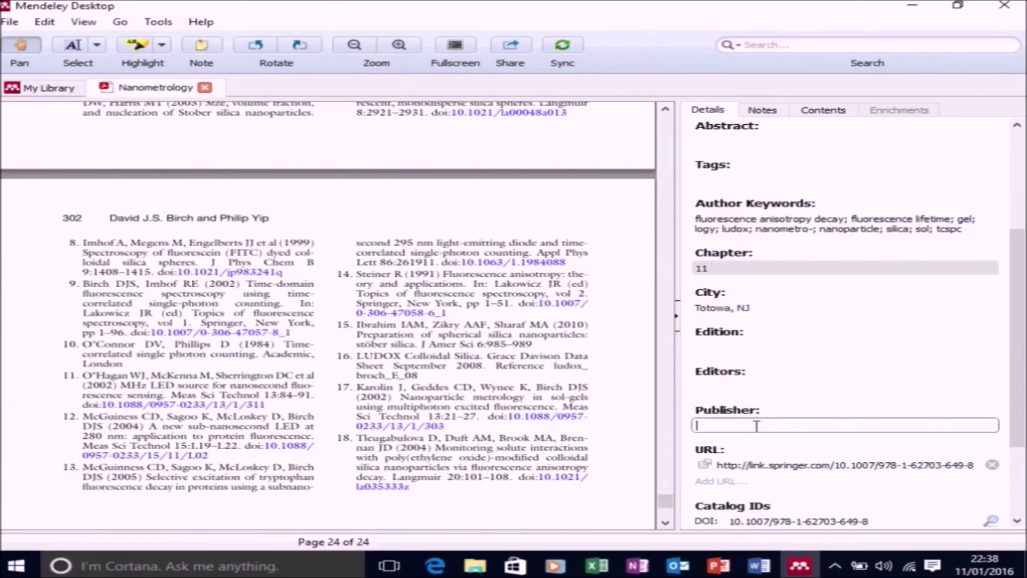
pyautogui.click(746, 386)
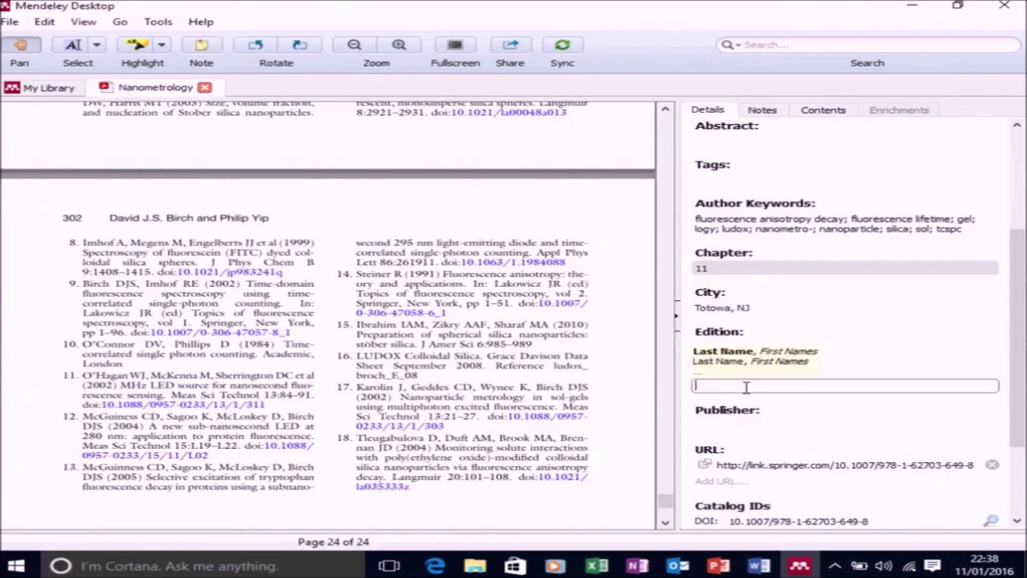
pyautogui.write('Engelborghs, Y')
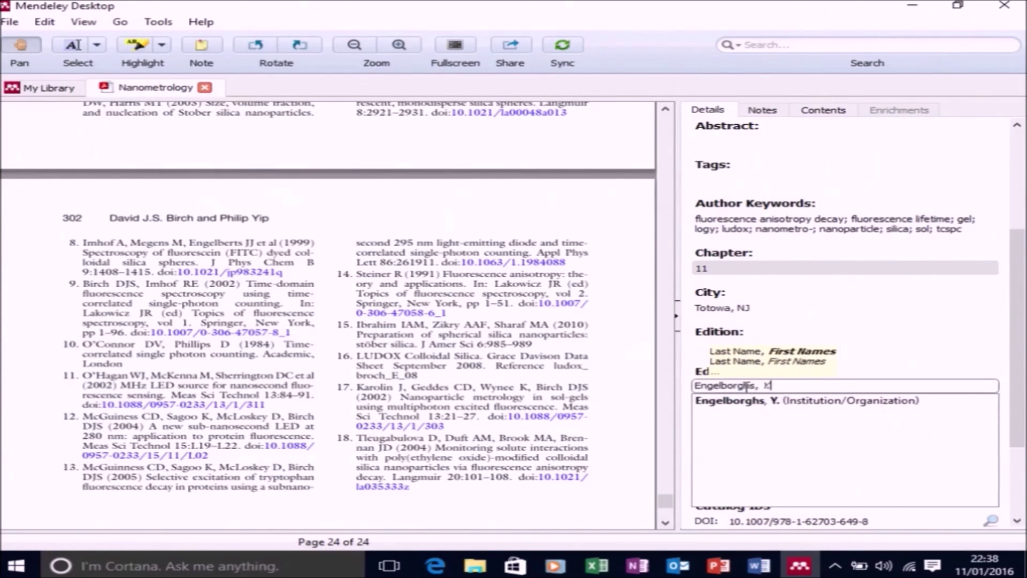
pyautogui.press('Return')
pyautogui.write('Visser, A.')
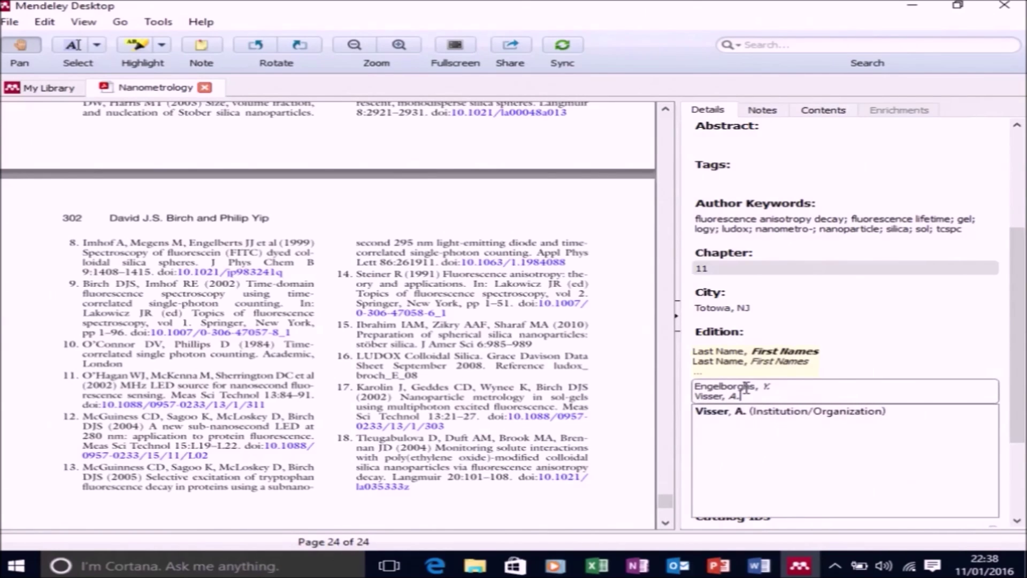
pyautogui.press('Tab')
pyautogui.write('Humana press')
pyautogui.click(955, 417)
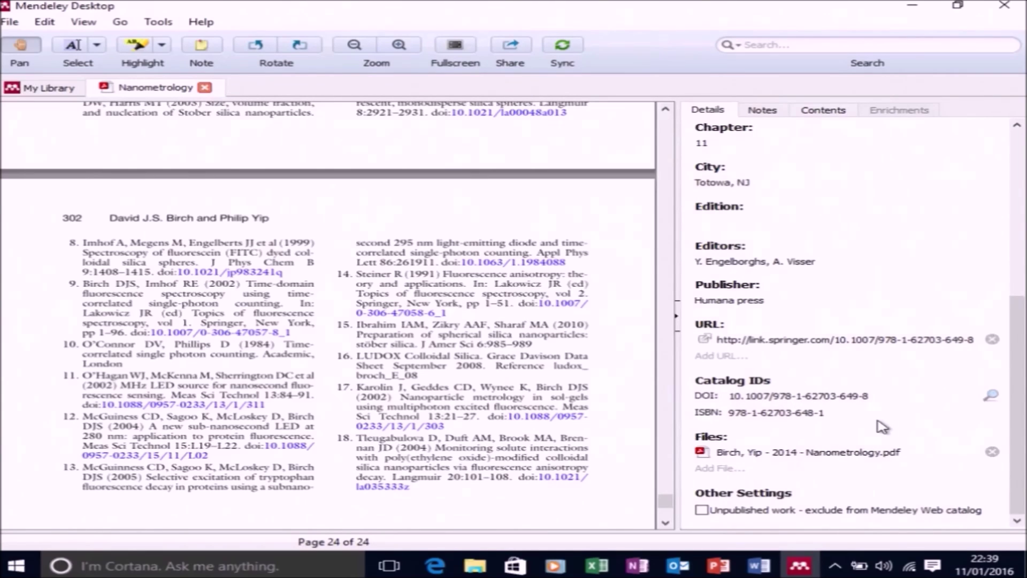
pyautogui.scroll(8, 881, 426)
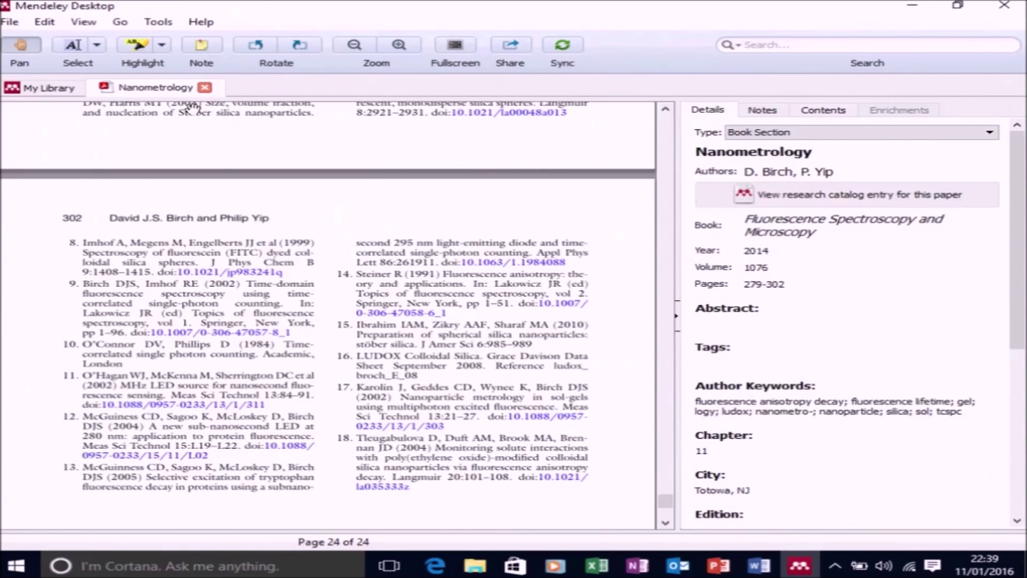
# Close the Nanometrology PDF, review the 2012 and 2013 papers' details, and go to Word
pyautogui.click(204, 87)
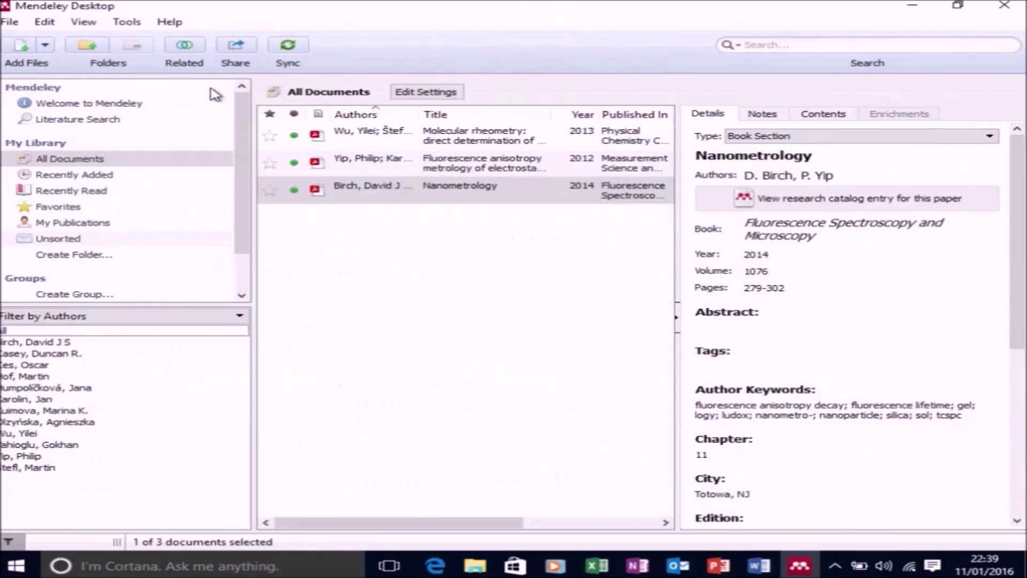
pyautogui.click(523, 167)
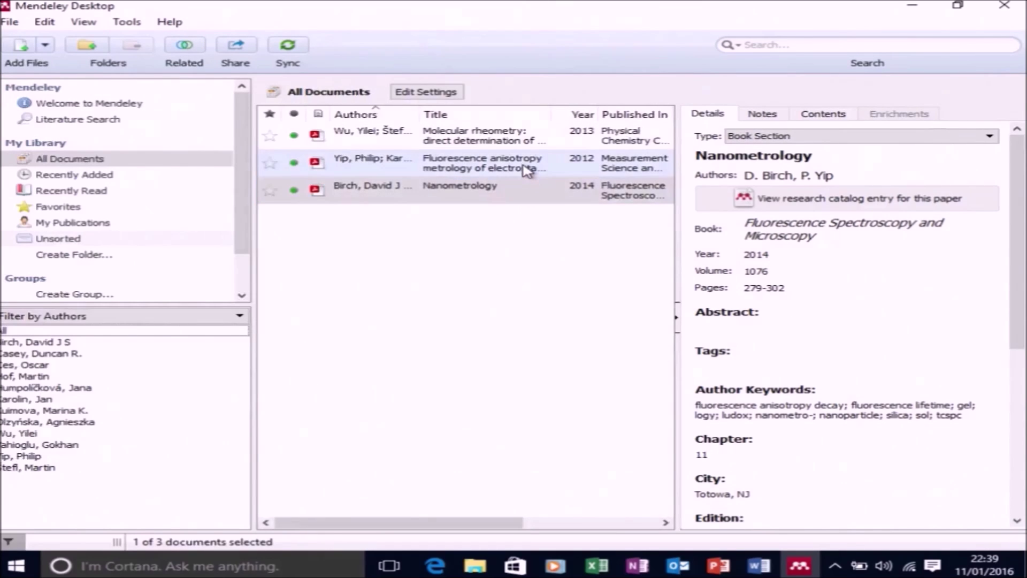
pyautogui.click(516, 137)
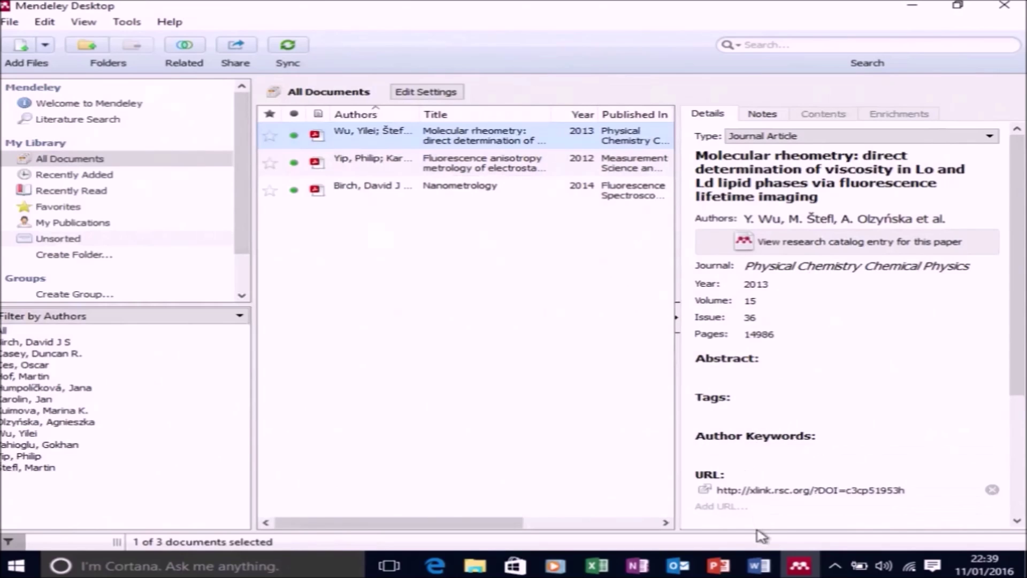
pyautogui.click(772, 571)
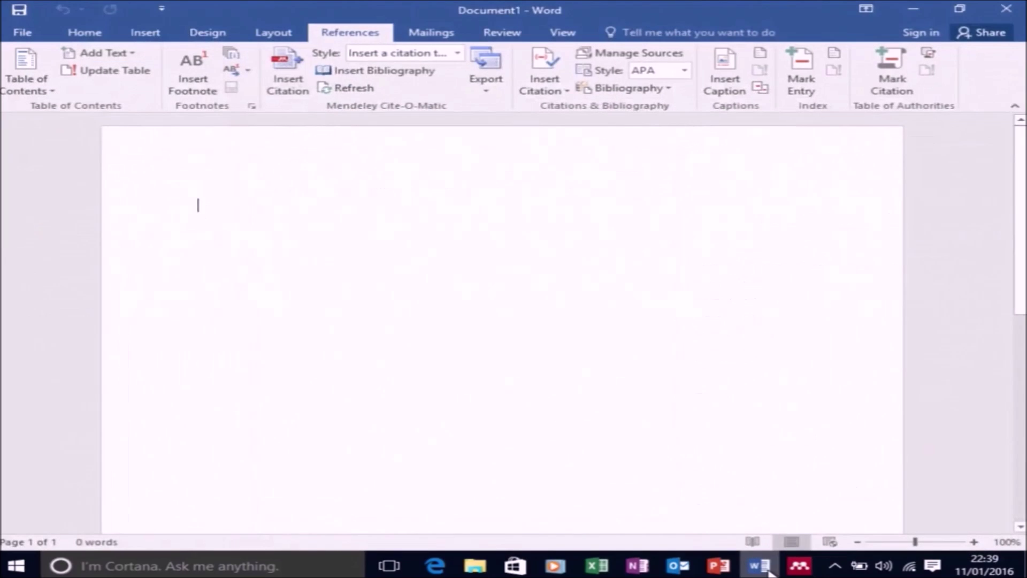
# Type 'My paper 1' and cite the 2013 molecular rheometry paper after it
pyautogui.write('My paper 1')
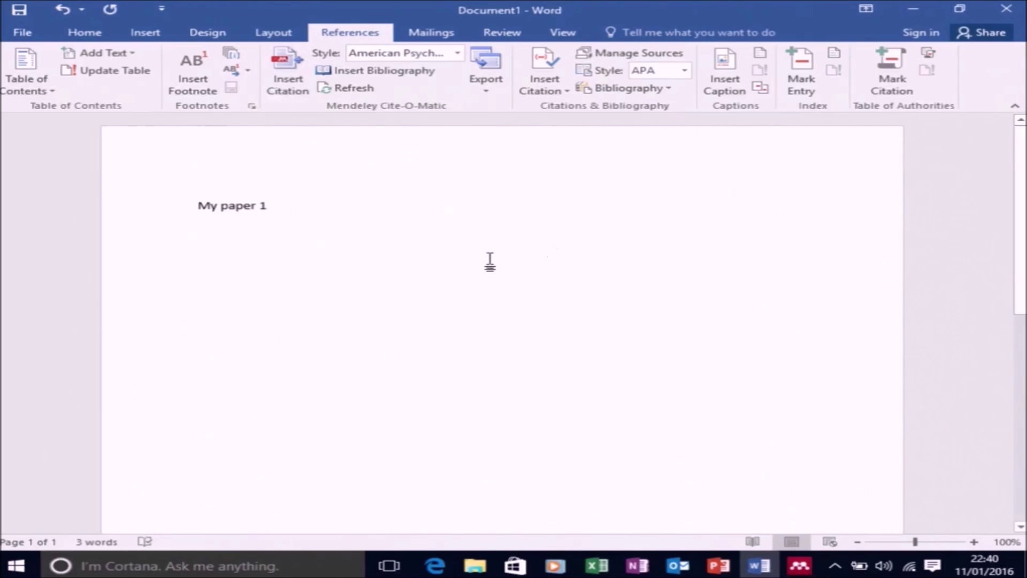
pyautogui.click(300, 86)
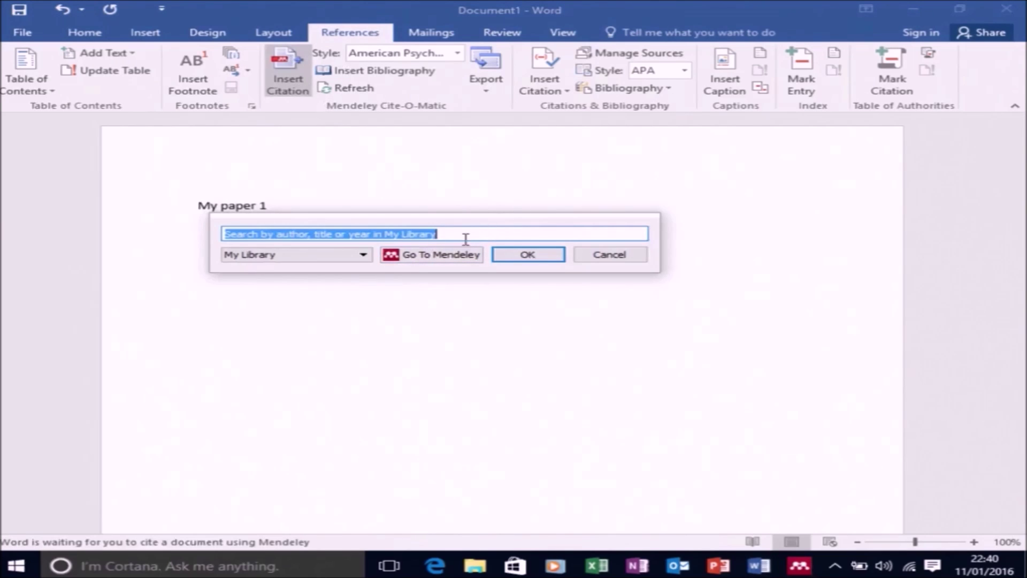
pyautogui.click(457, 255)
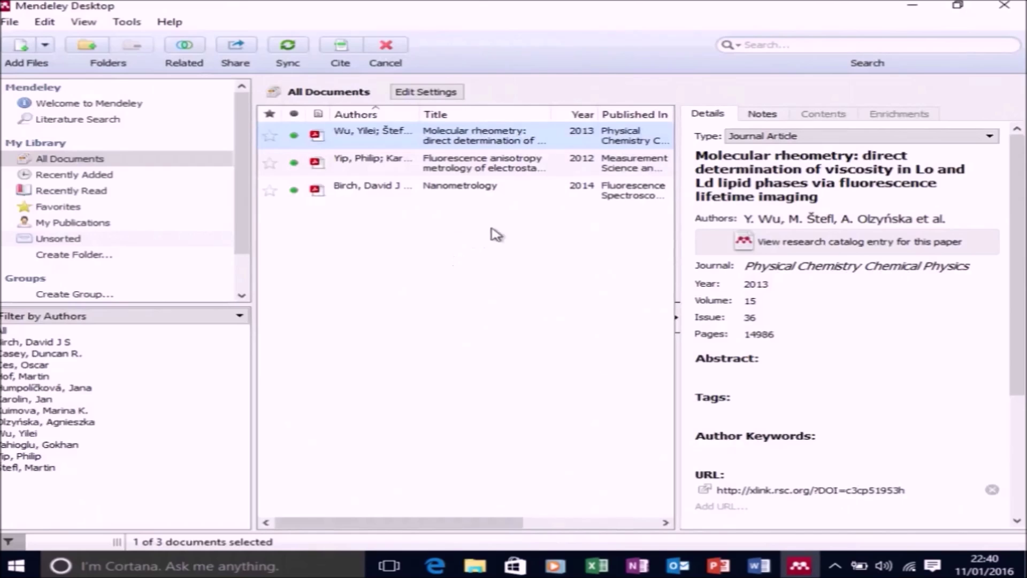
pyautogui.click(340, 49)
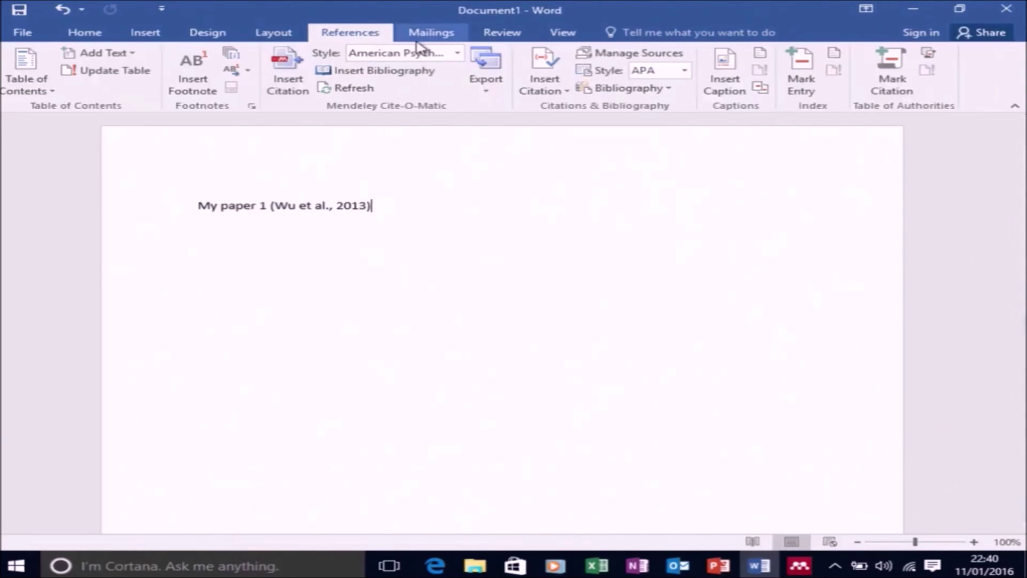
# Add 'my paper 2' citing the 2014 Nanometrology chapter, then begin 'End of' on a new line
pyautogui.write(', my paper 2')
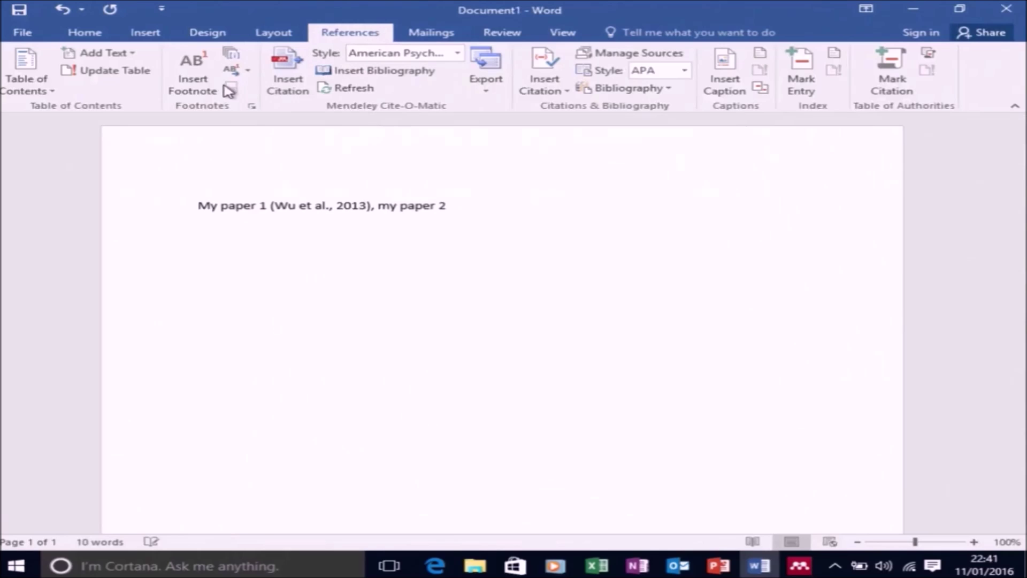
pyautogui.click(283, 72)
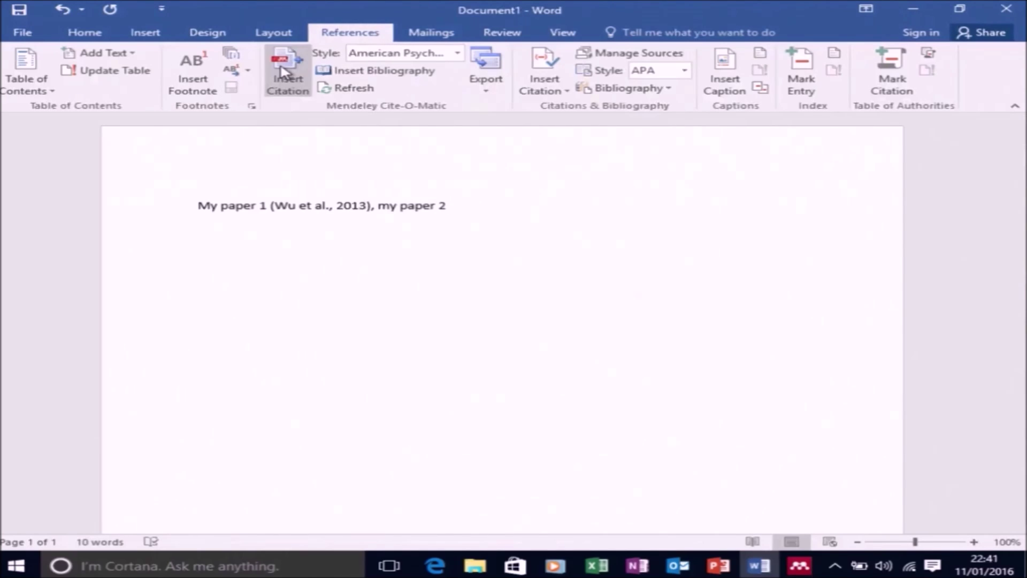
pyautogui.click(593, 254)
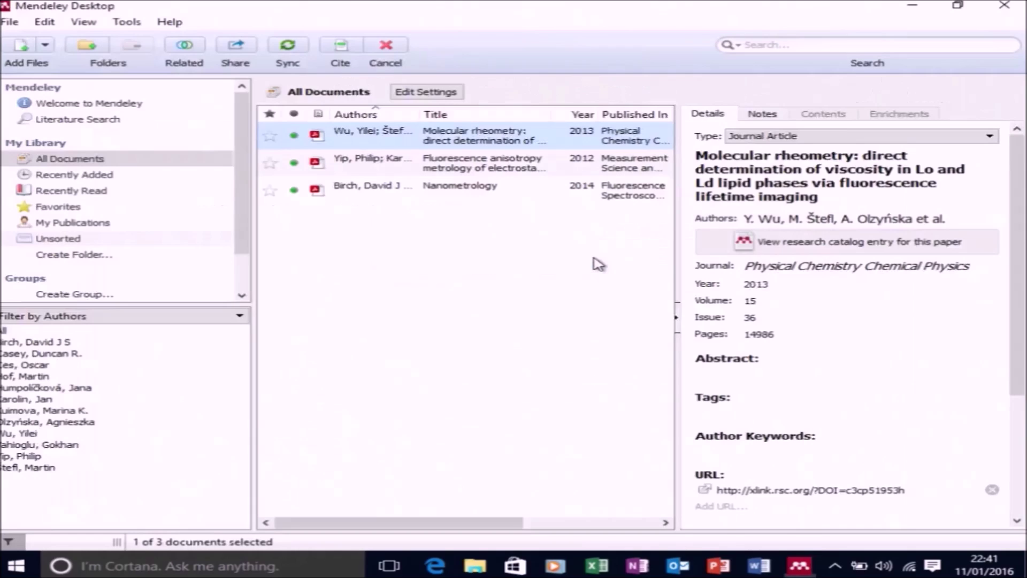
pyautogui.click(554, 198)
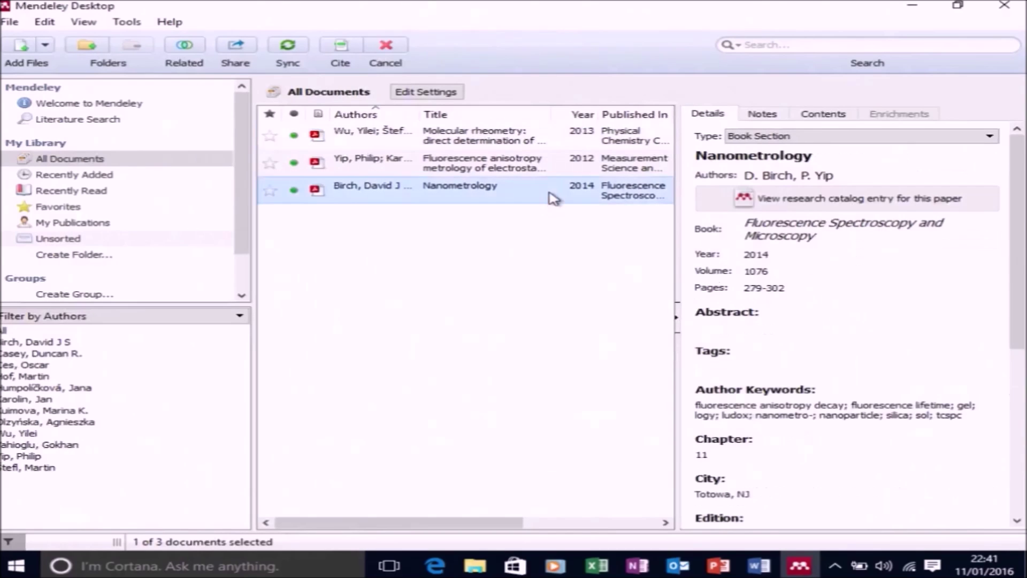
pyautogui.click(341, 51)
pyautogui.press('Return')
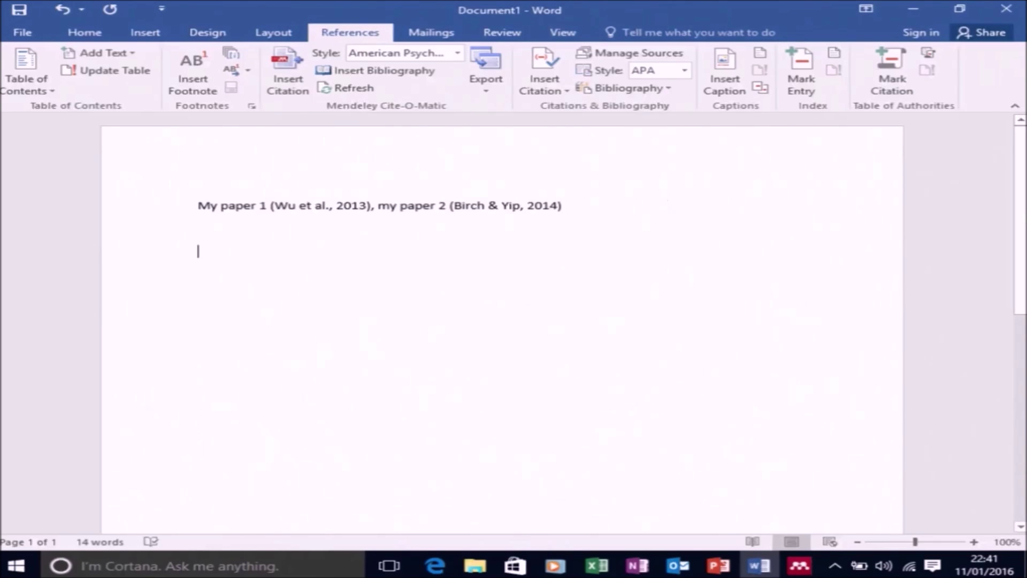
pyautogui.write('End of')
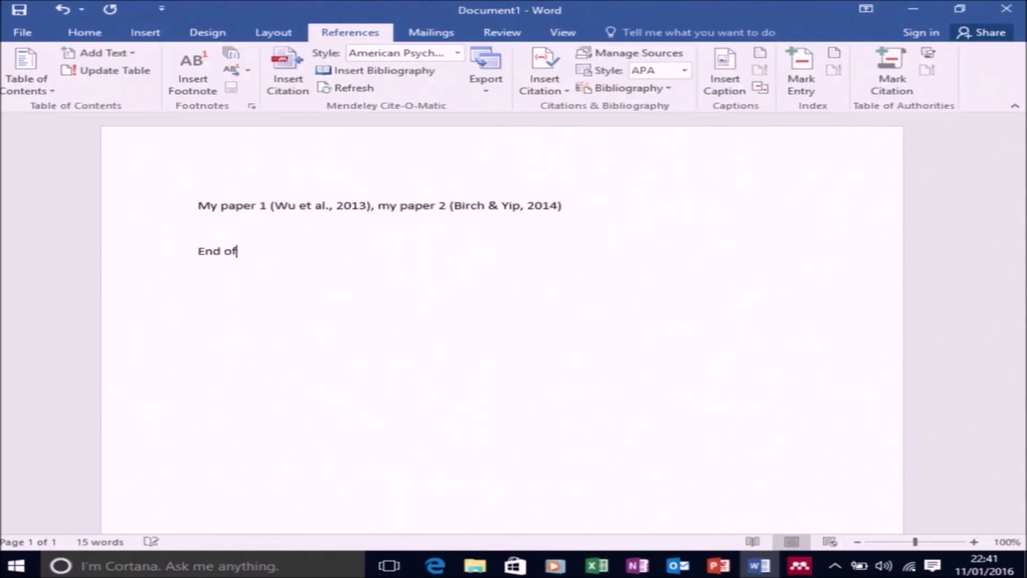
pyautogui.write(' Document')
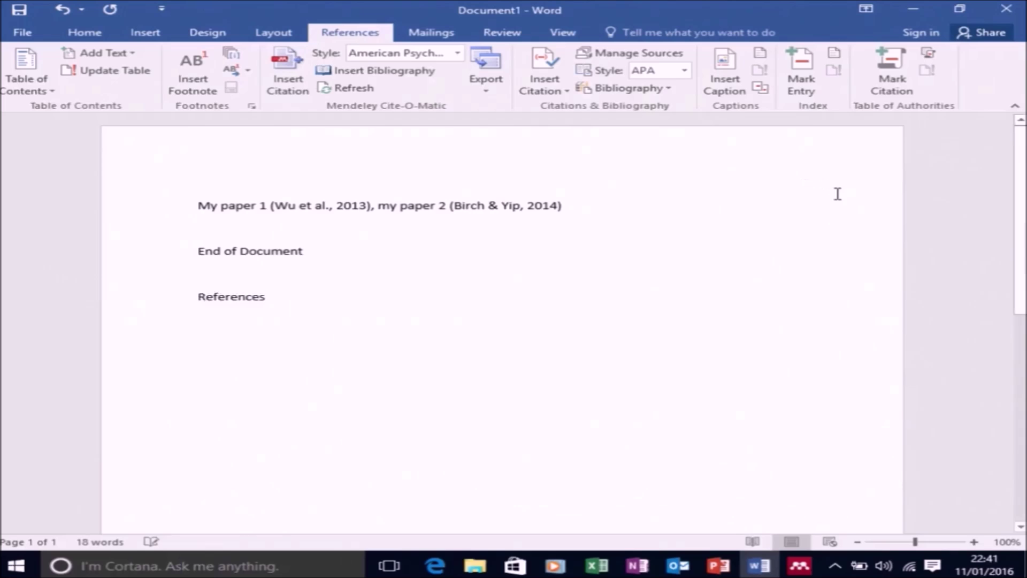
# Insert the Mendeley bibliography on a new line below the References heading
pyautogui.press('Return')
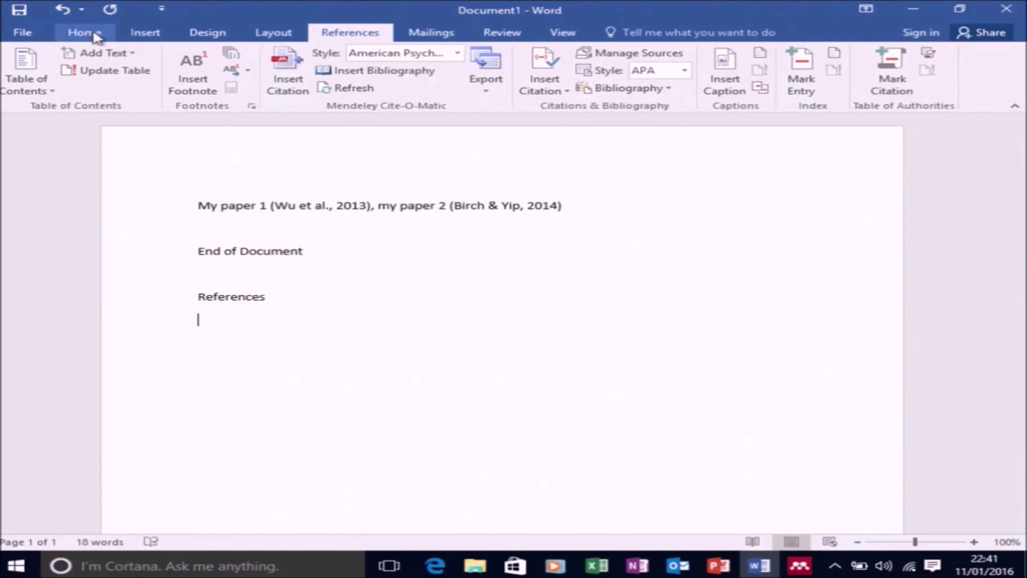
pyautogui.click(328, 75)
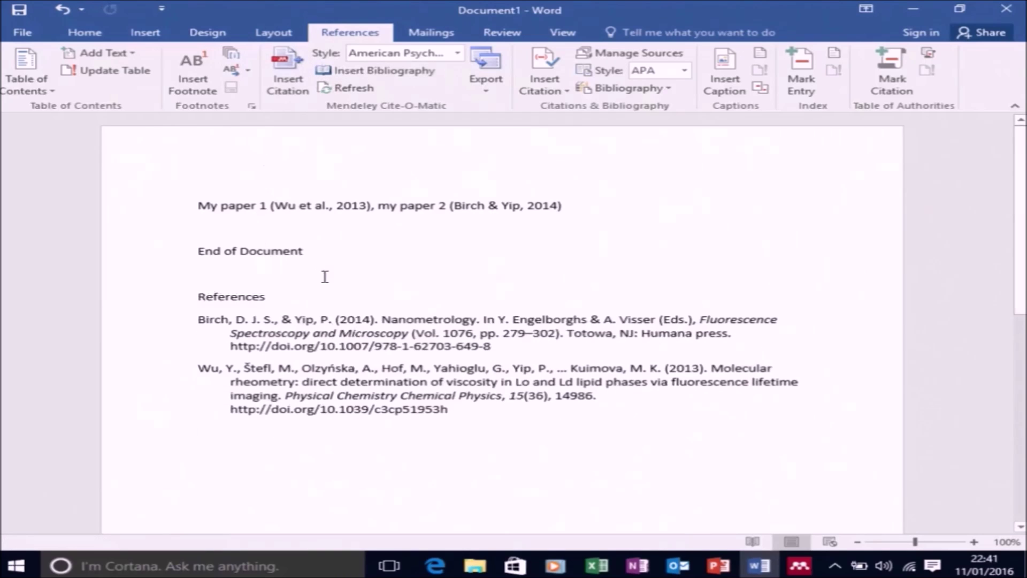
# Search 'institute of phy' in Get More Styles and install Institute of Physics (numeric)
pyautogui.click(424, 51)
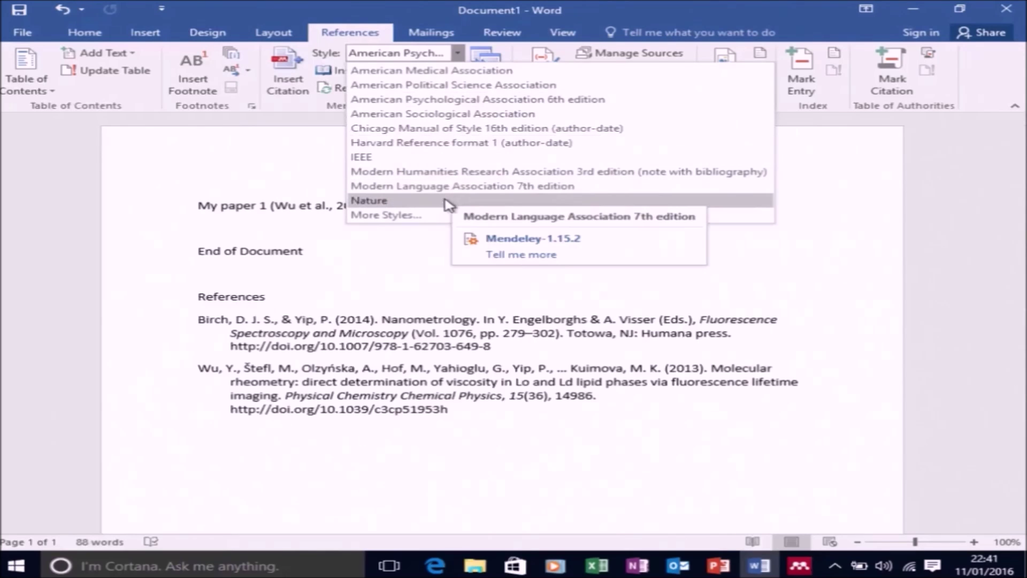
pyautogui.click(445, 218)
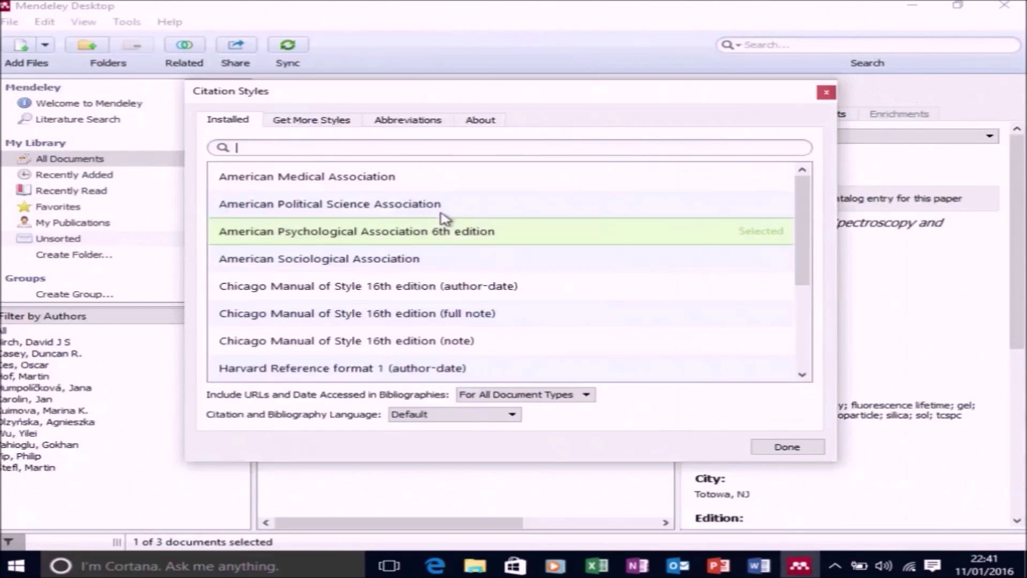
pyautogui.click(315, 121)
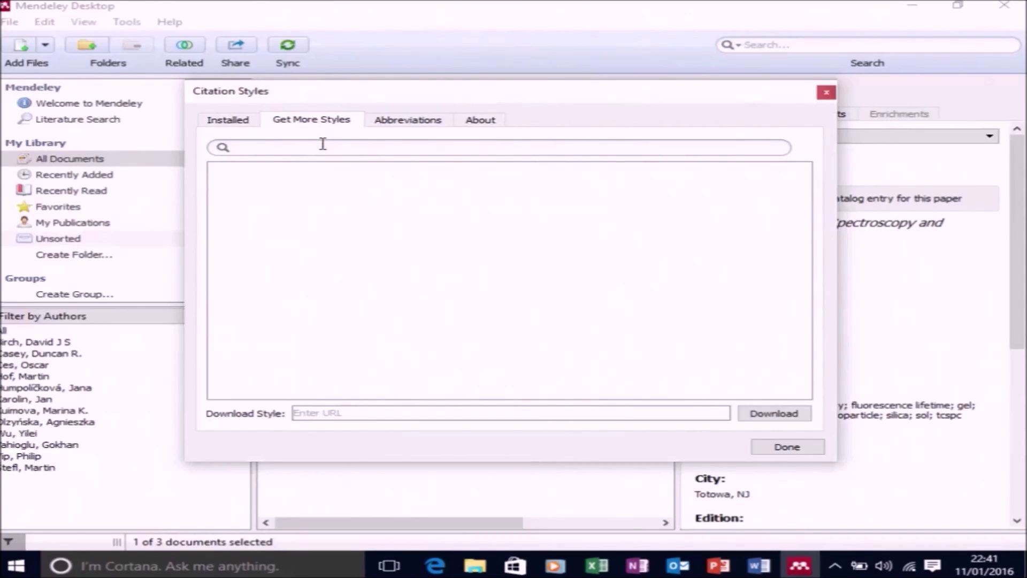
pyautogui.click(323, 147)
pyautogui.write('institute')
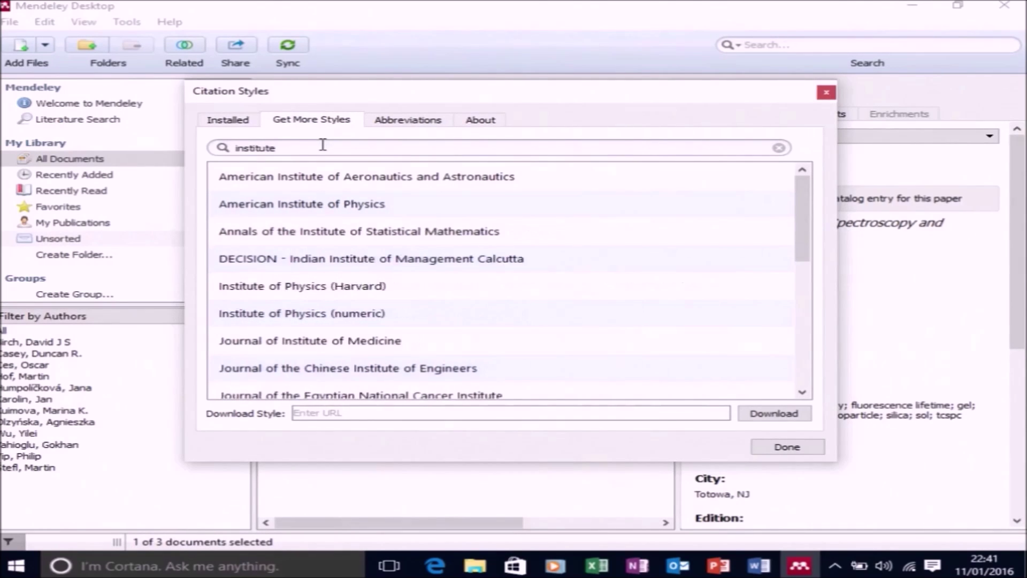
pyautogui.write(' of physics')
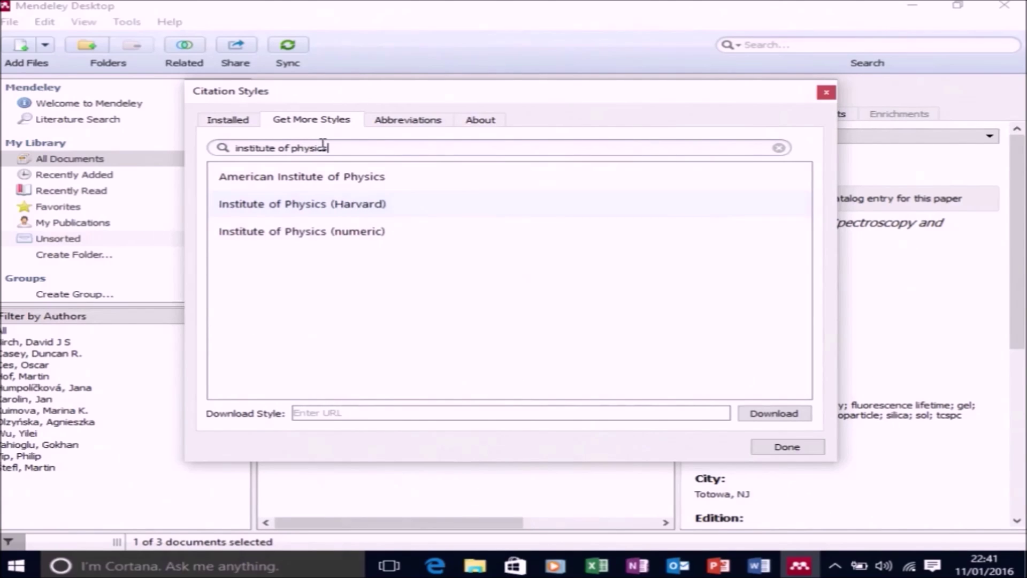
pyautogui.click(345, 233)
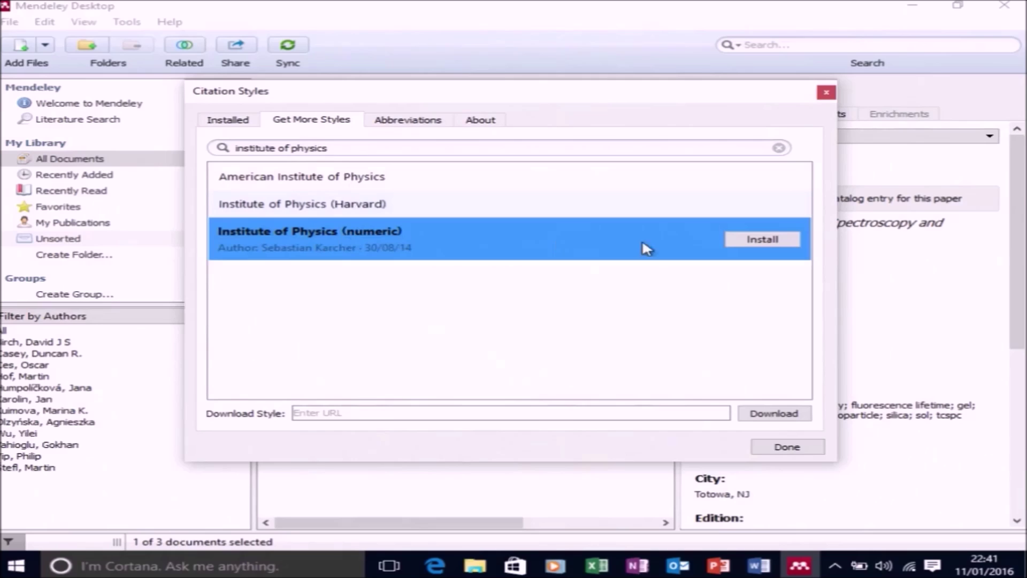
pyautogui.click(737, 239)
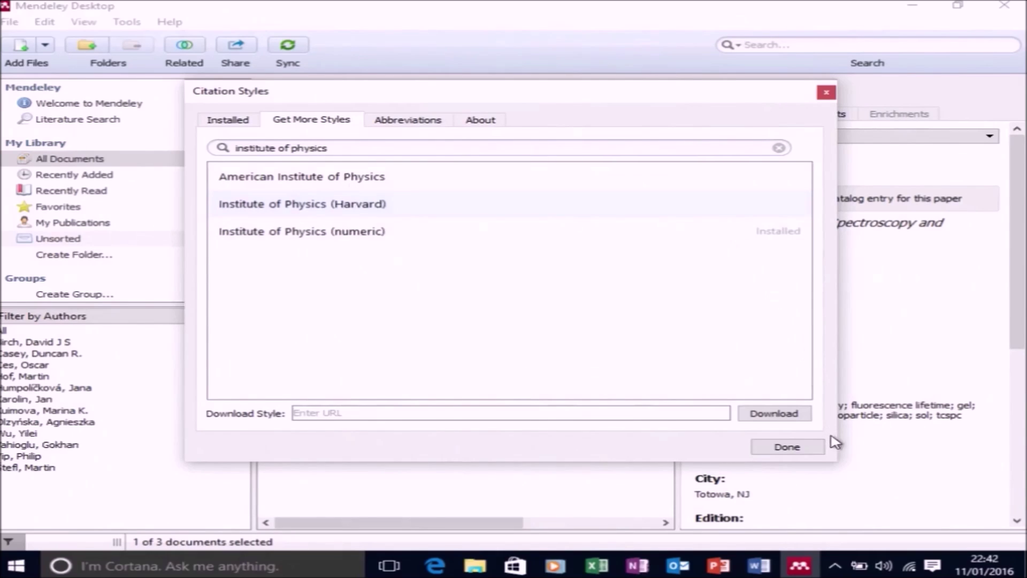
pyautogui.click(805, 449)
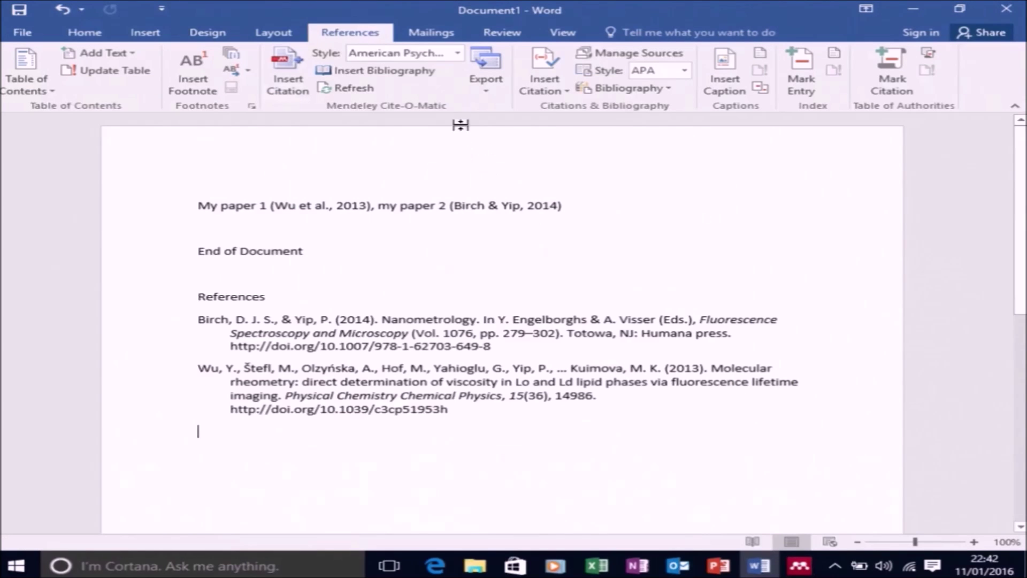
# Apply the installed Institute of Physics (numeric) style so citations become [1] and [2]
pyautogui.click(458, 53)
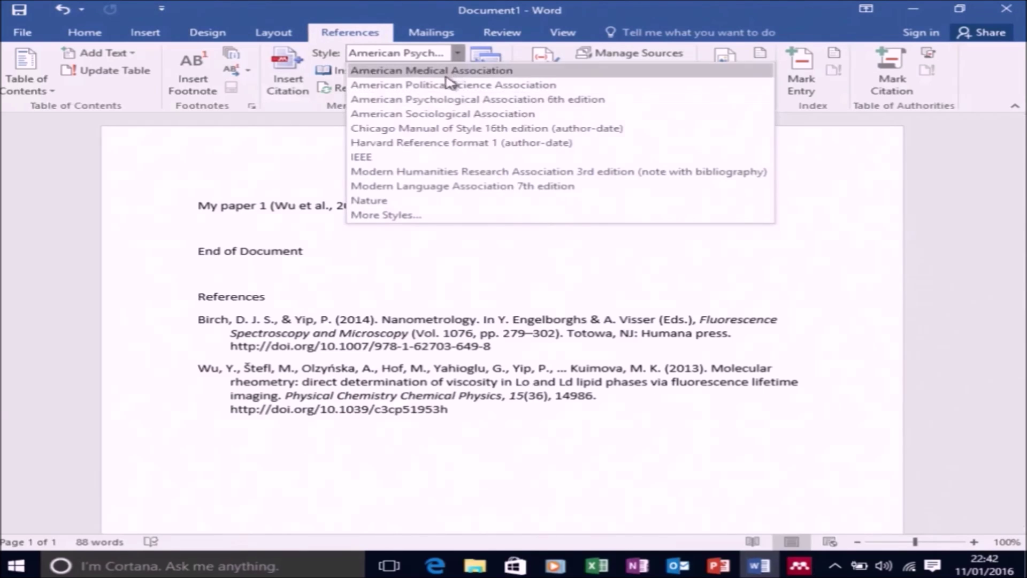
pyautogui.click(426, 216)
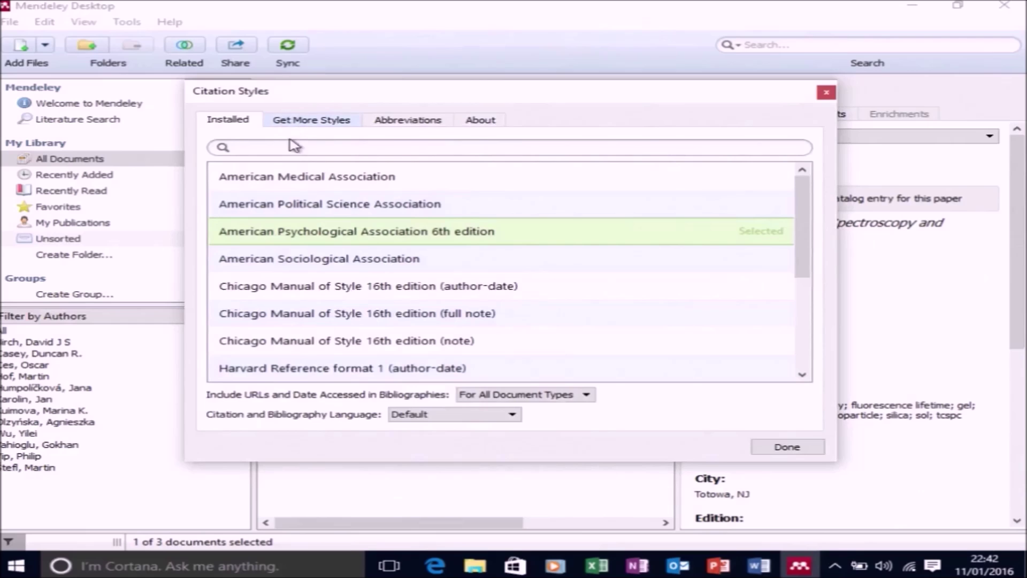
pyautogui.click(378, 284)
pyautogui.scroll(-1, 378, 286)
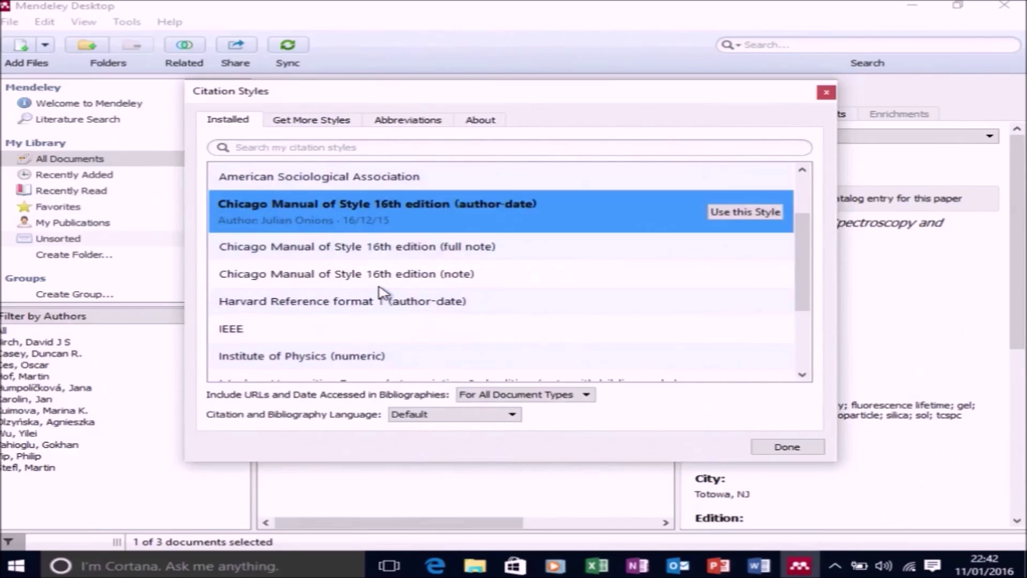
pyautogui.scroll(-2, 381, 293)
pyautogui.click(369, 238)
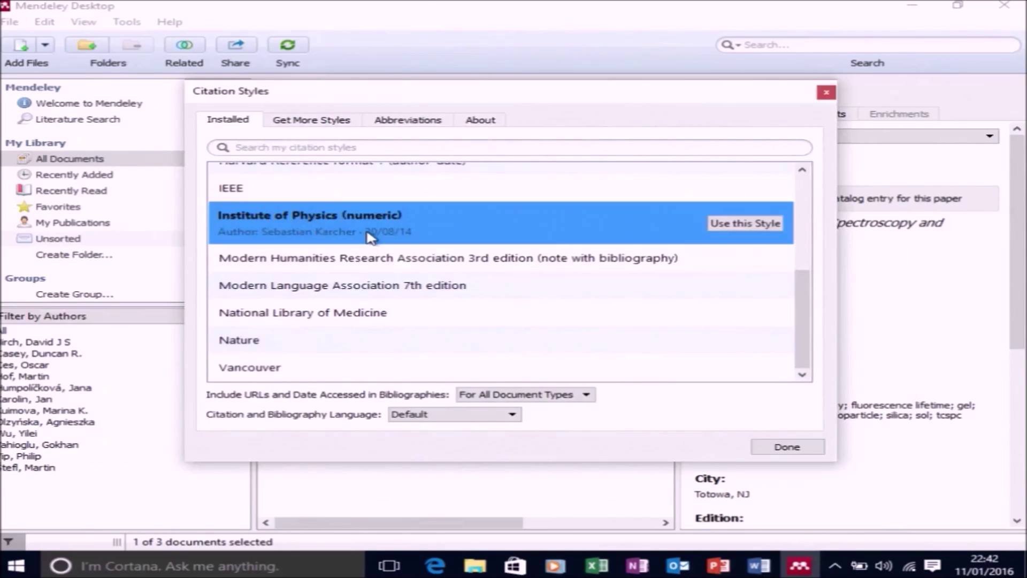
pyautogui.click(717, 225)
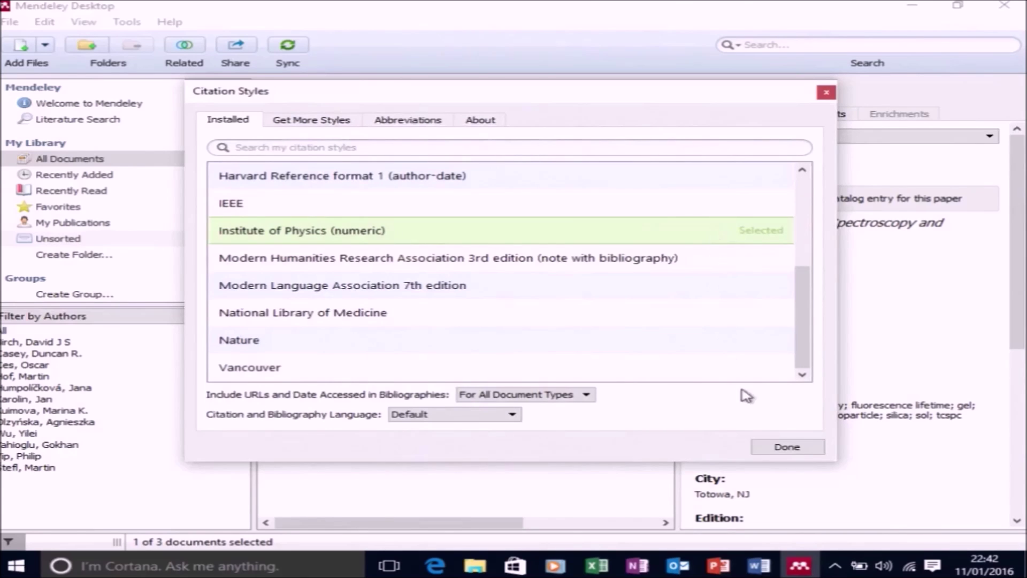
pyautogui.click(786, 446)
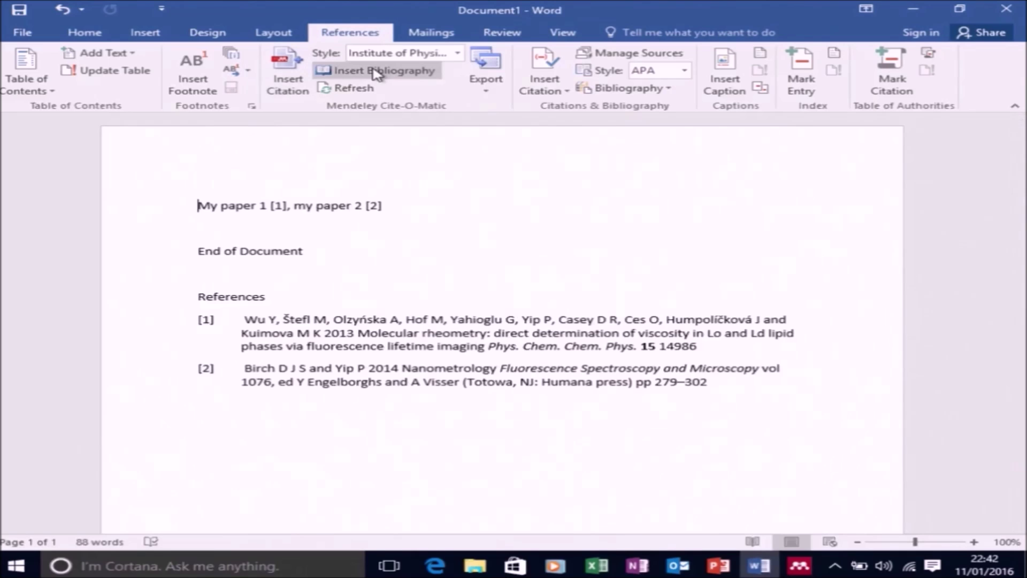
# Add 'Oh dear I forgot a reference at the start of my paper' citing the 2012 fluorescence anisotropy paper
pyautogui.write('Oh dear')
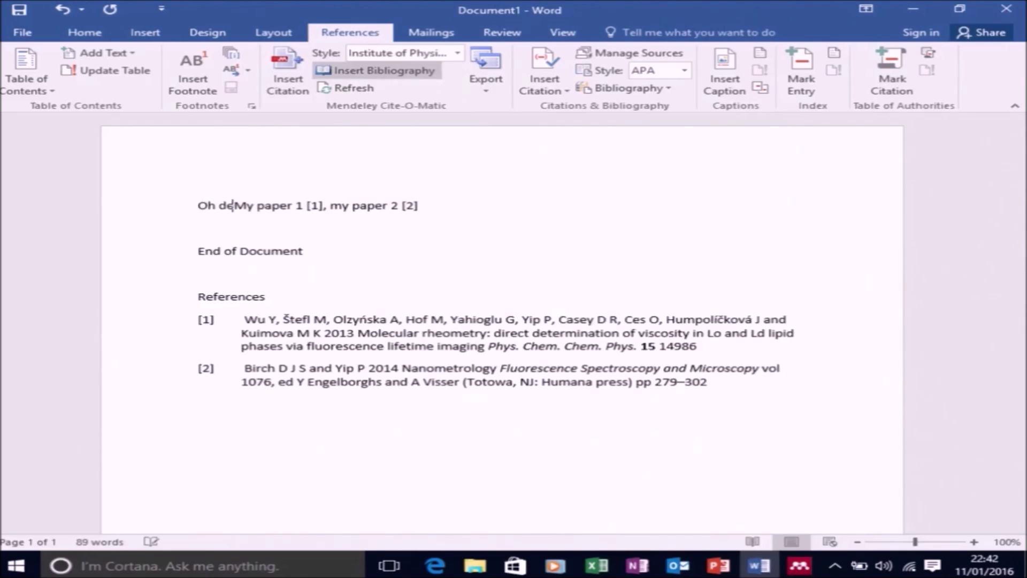
pyautogui.write(' I forgot a')
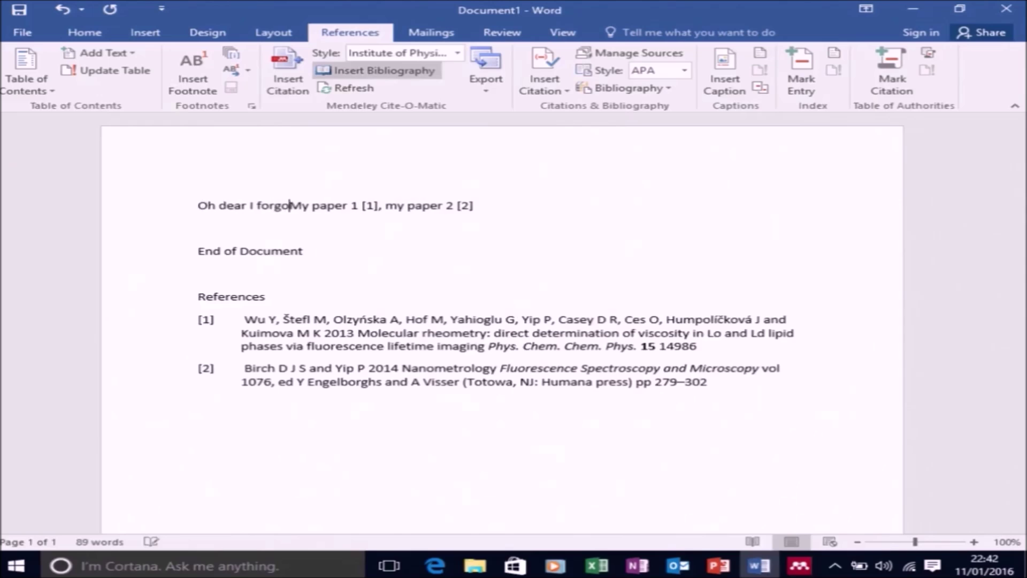
pyautogui.write(' reference ')
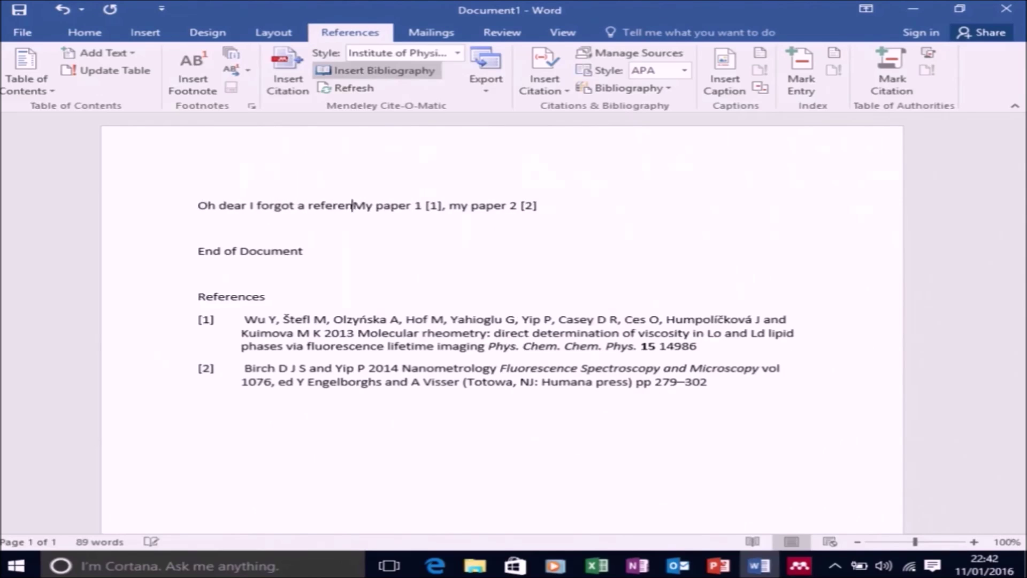
pyautogui.write('at the sta')
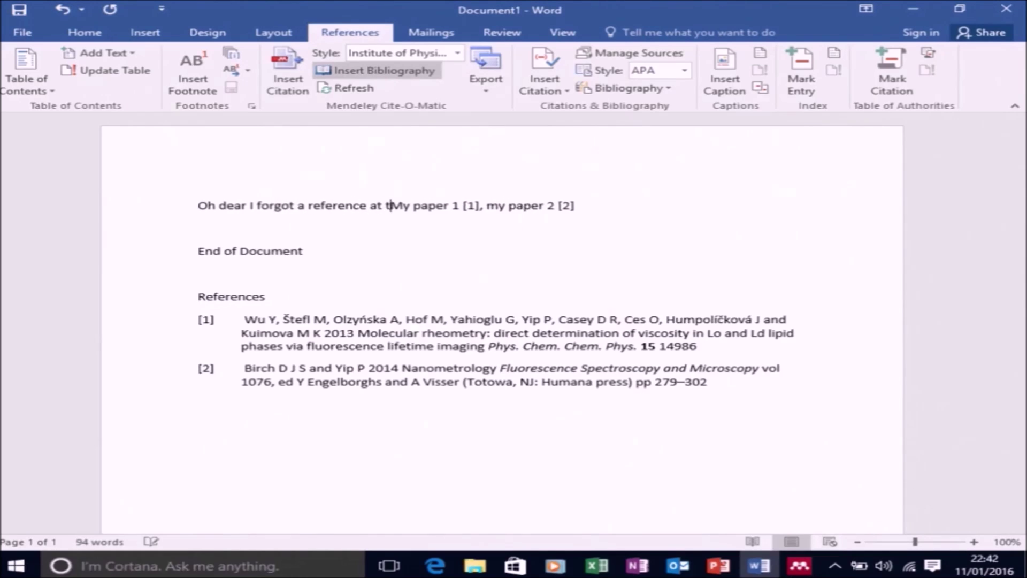
pyautogui.write('rt of my pa')
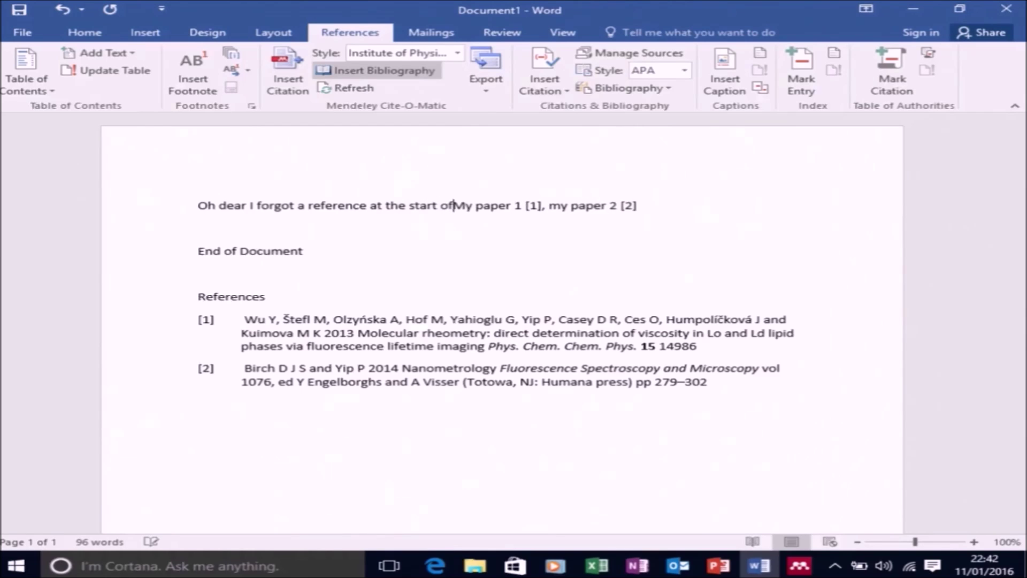
pyautogui.write('per')
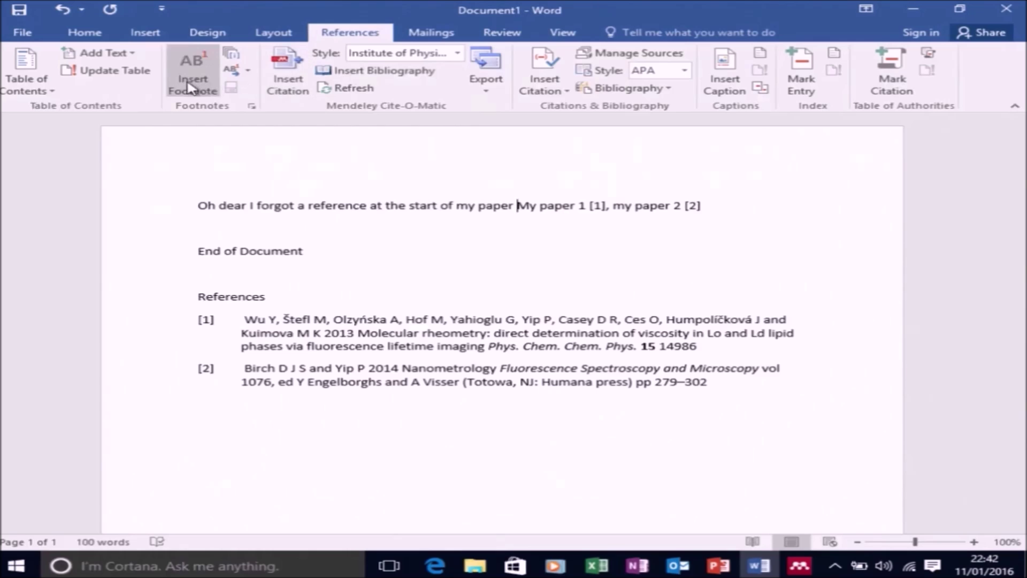
pyautogui.click(283, 79)
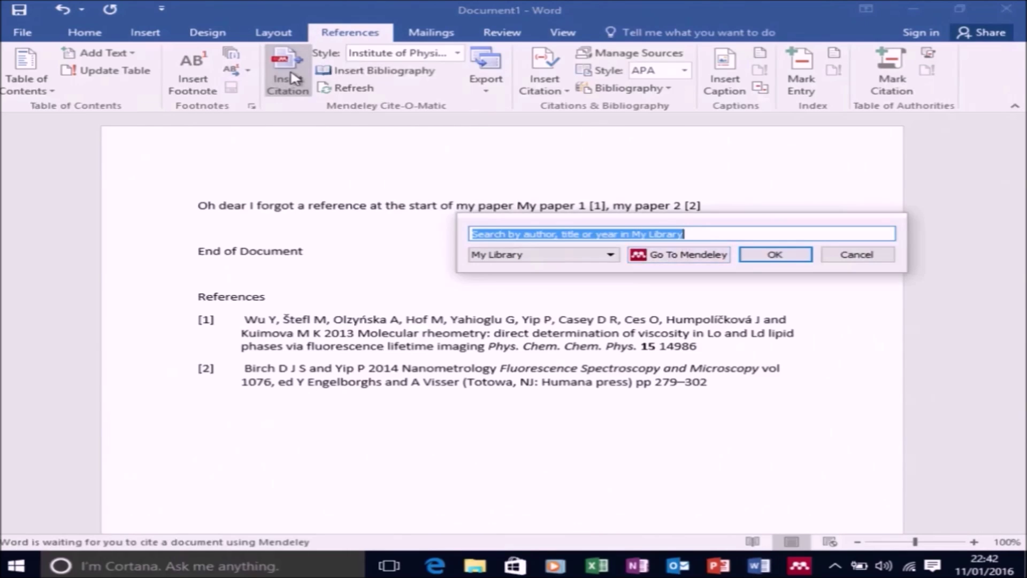
pyautogui.click(655, 256)
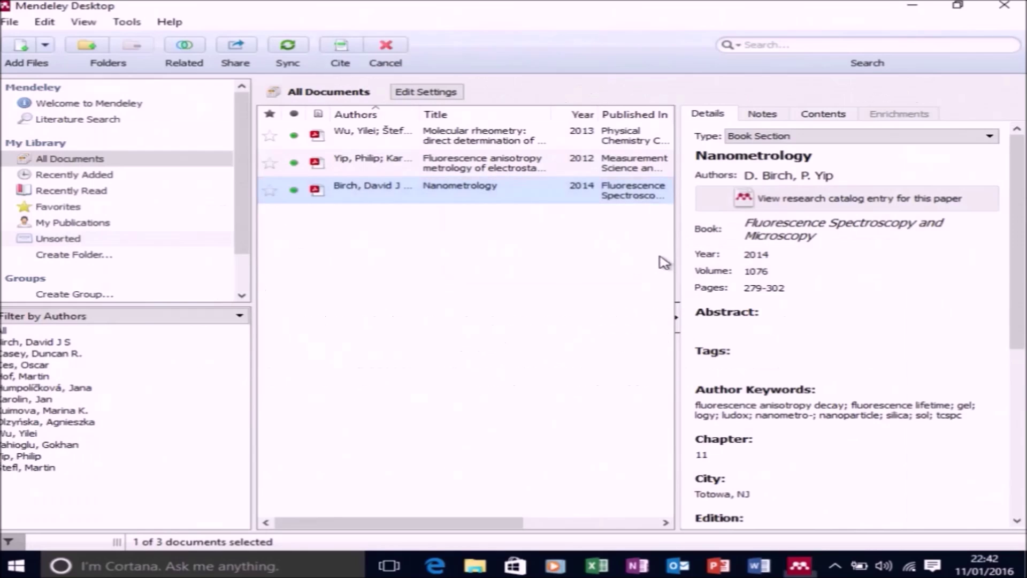
pyautogui.click(526, 163)
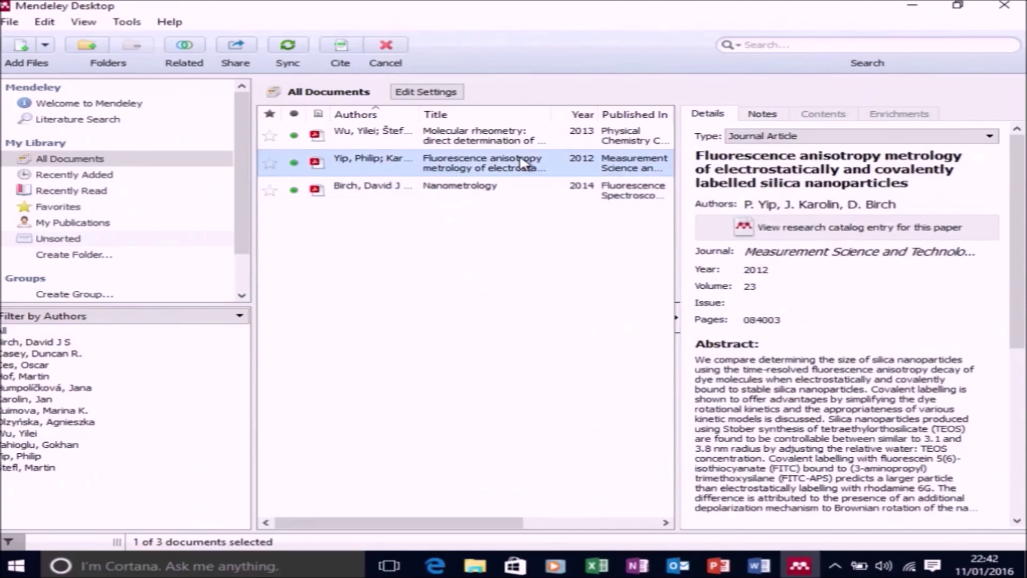
pyautogui.click(345, 52)
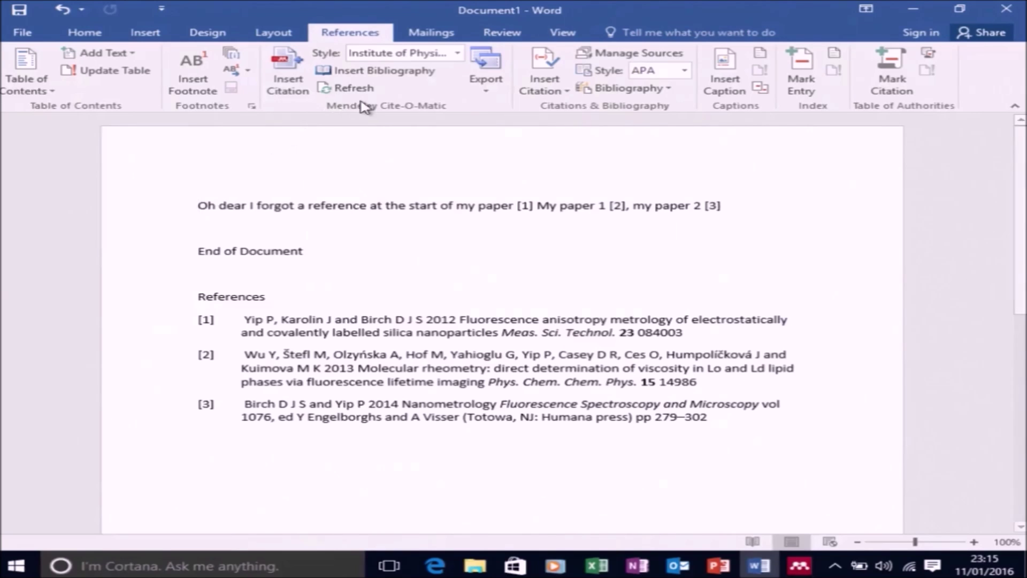
pyautogui.click(459, 53)
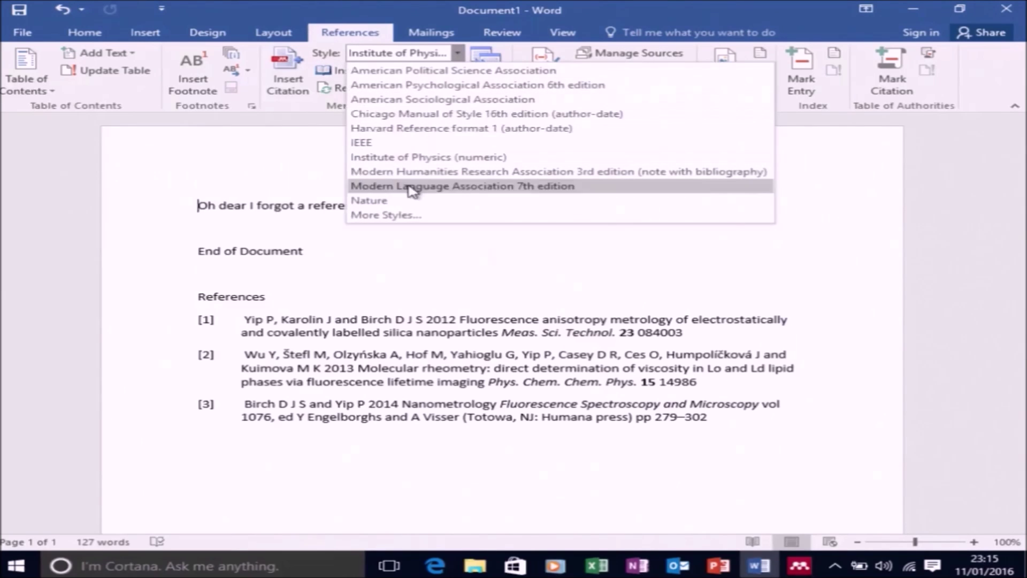
# Search 'harva' in Get More Styles and install Harvard - Imperial College London
pyautogui.click(400, 216)
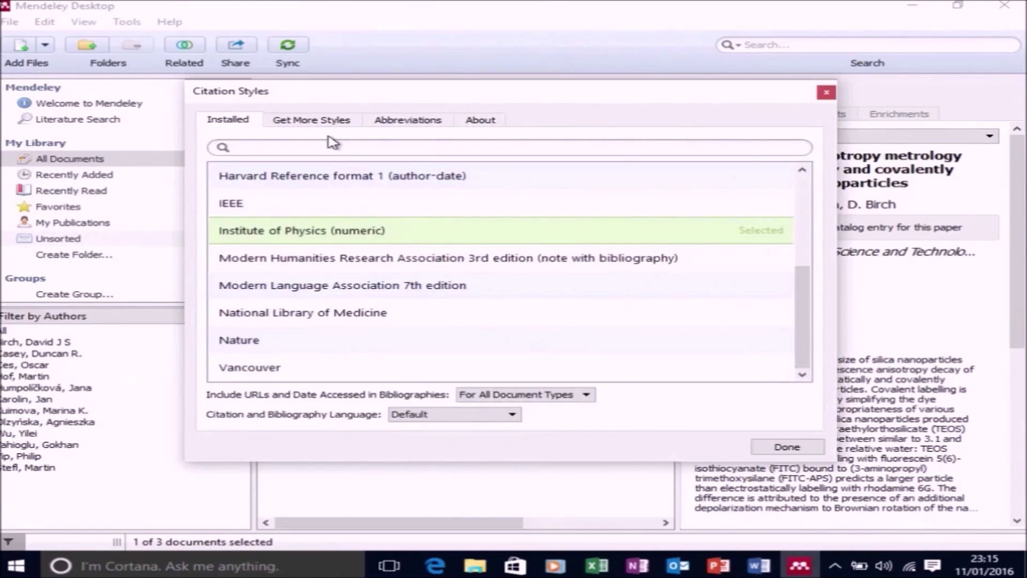
pyautogui.click(329, 125)
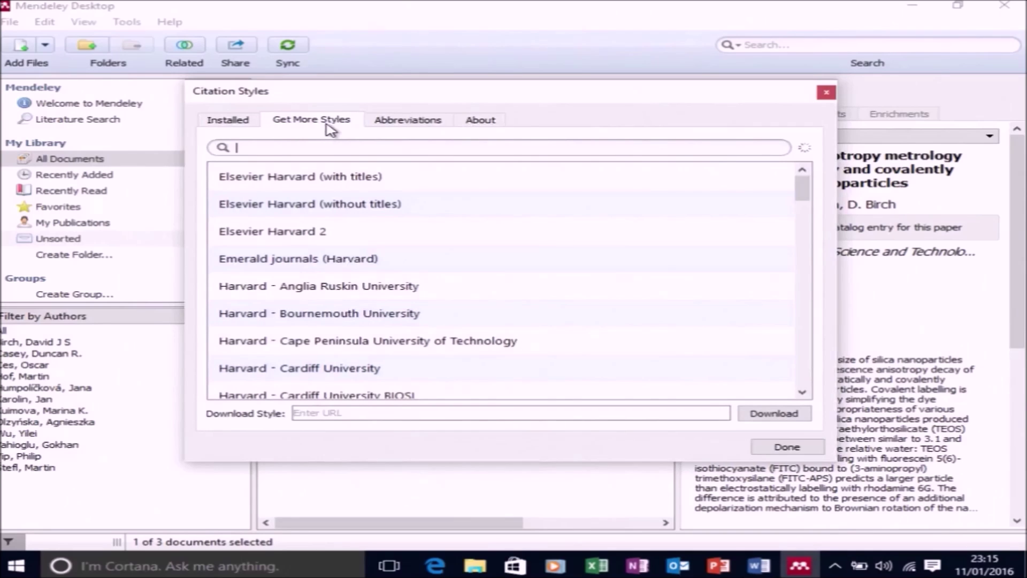
pyautogui.write('harvard')
pyautogui.scroll(-2, 395, 337)
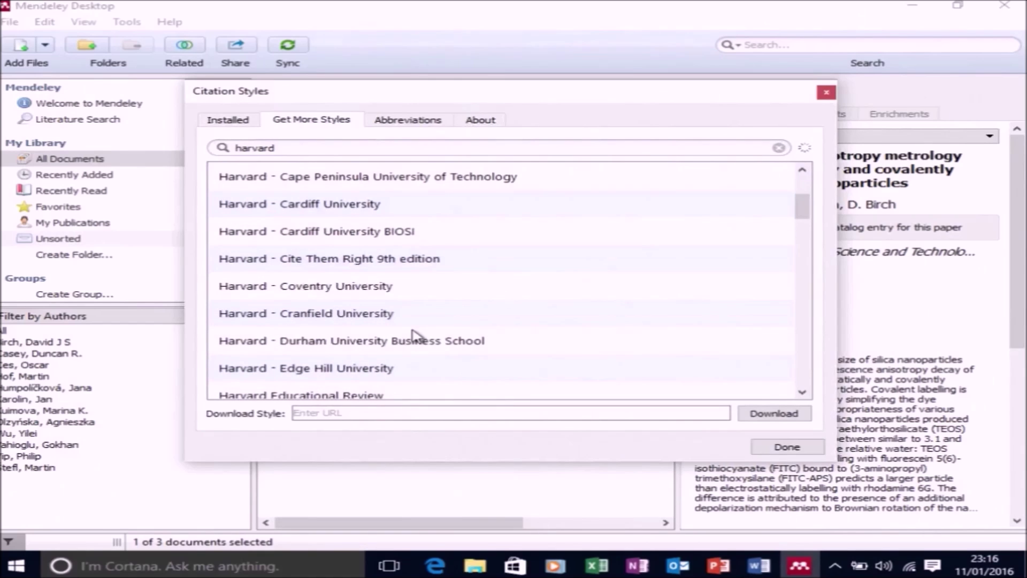
pyautogui.scroll(-3, 396, 337)
pyautogui.scroll(-1, 420, 336)
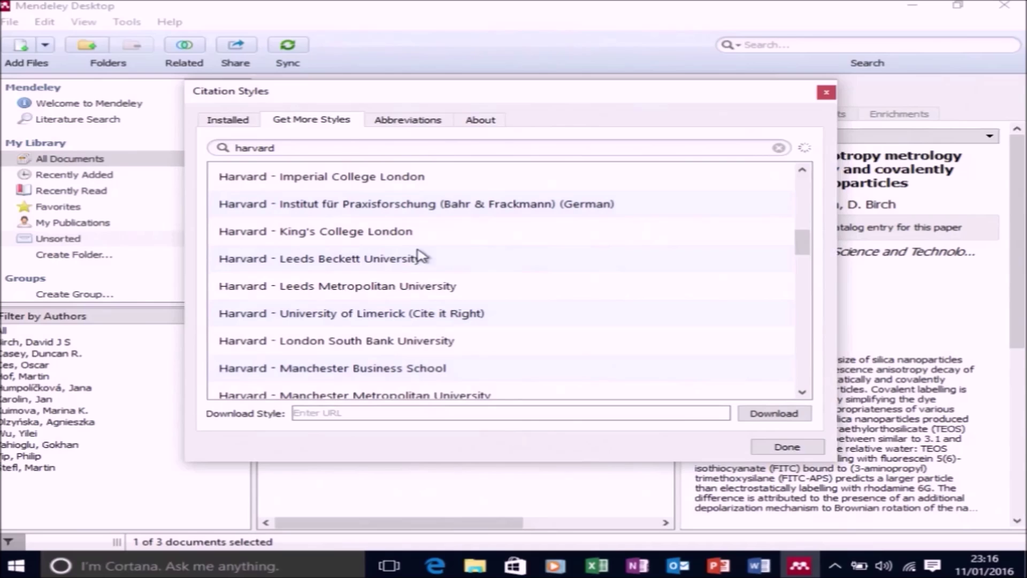
pyautogui.click(409, 178)
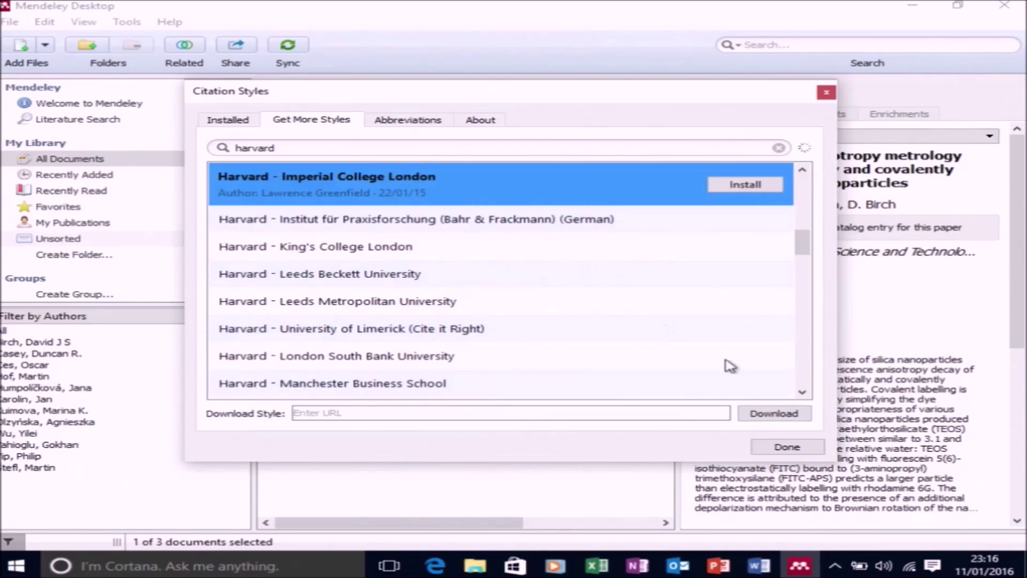
pyautogui.click(751, 184)
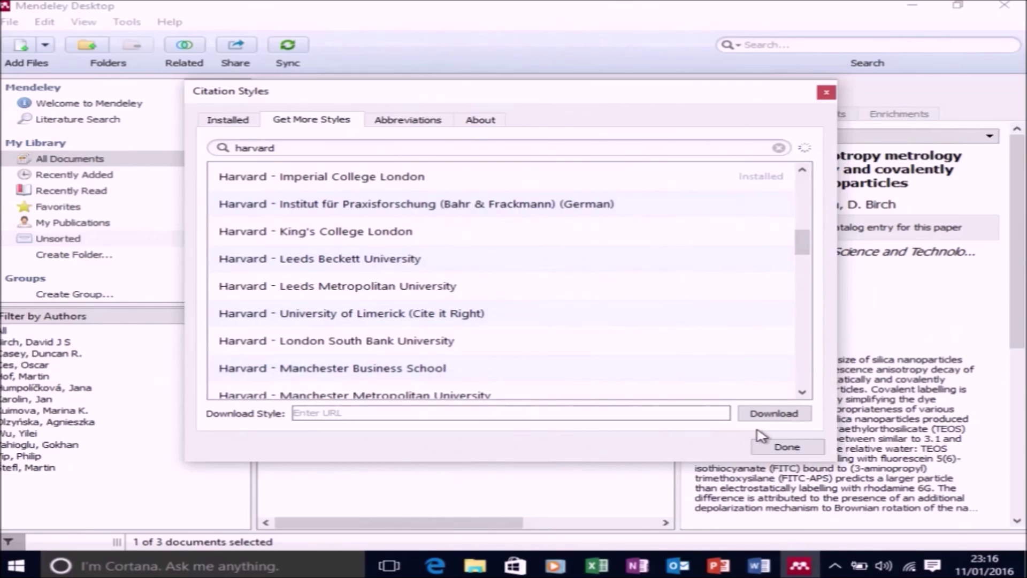
pyautogui.click(786, 446)
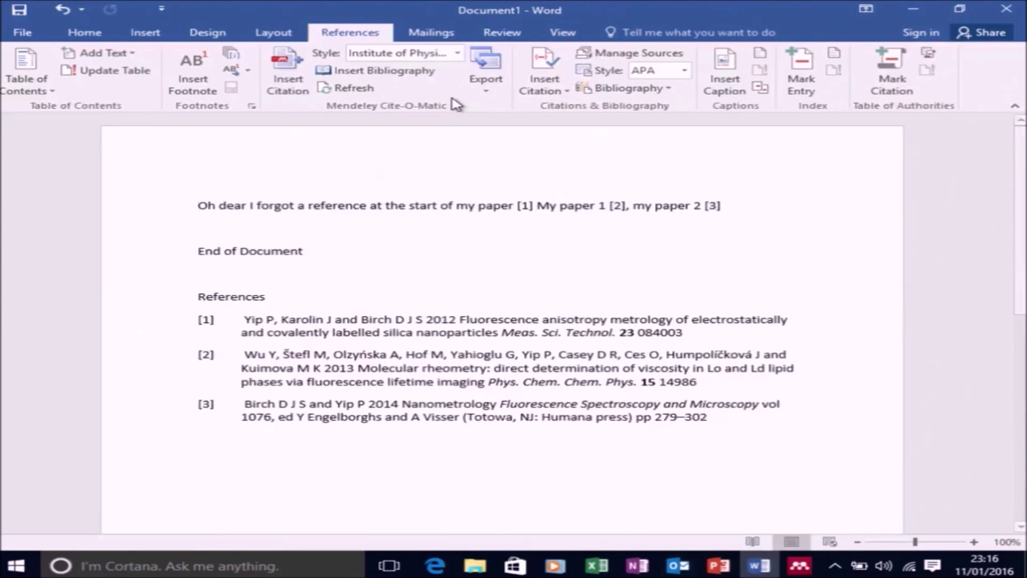
# From More Styles, make Harvard - Imperial College London the active citation style
pyautogui.click(457, 53)
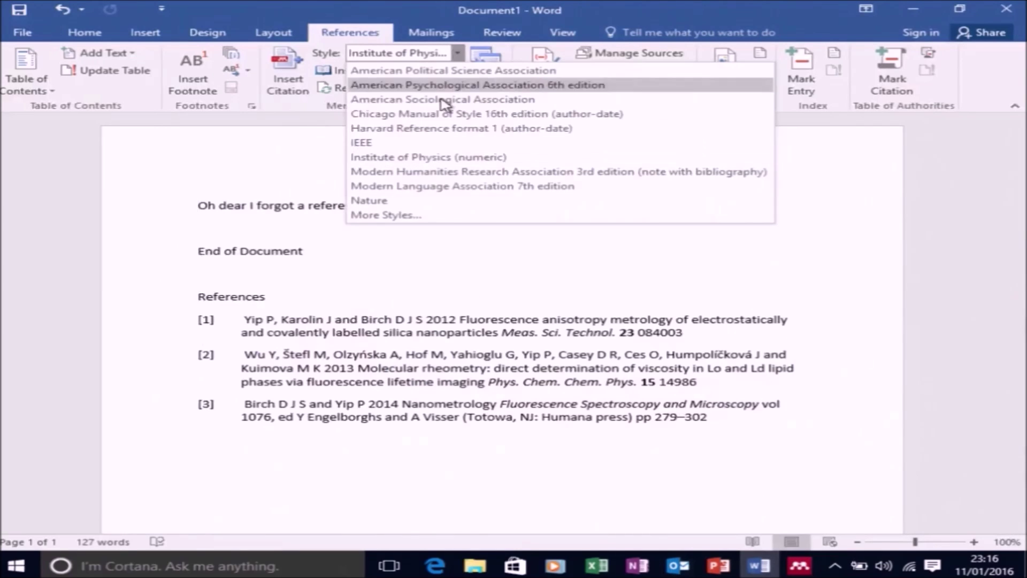
pyautogui.click(423, 216)
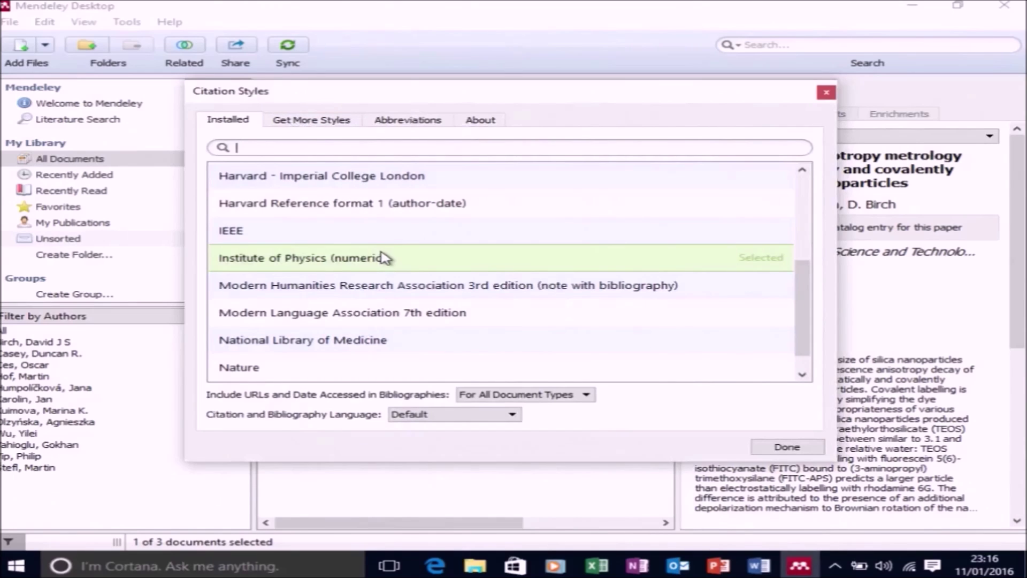
pyautogui.scroll(1, 389, 243)
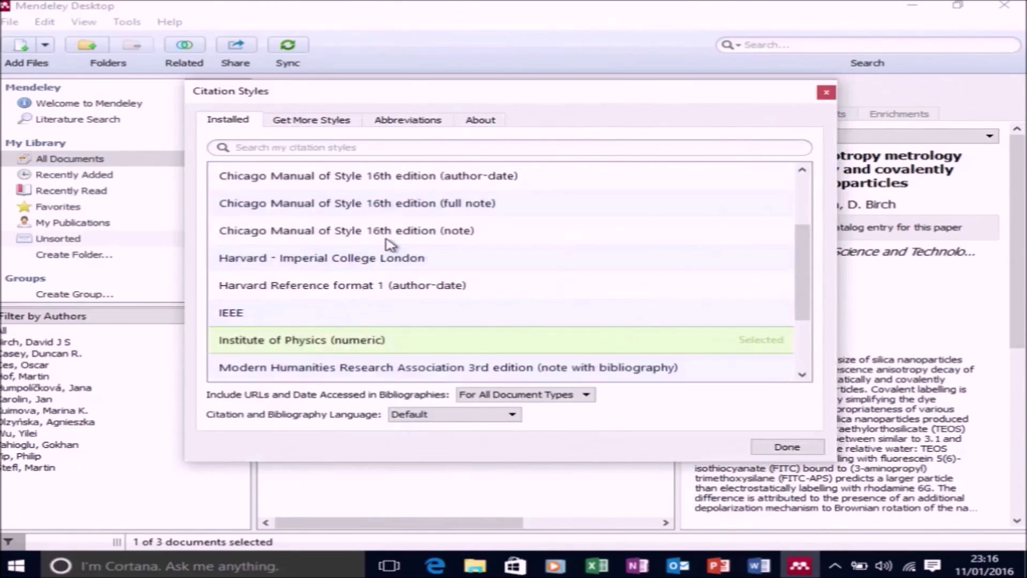
pyautogui.click(358, 263)
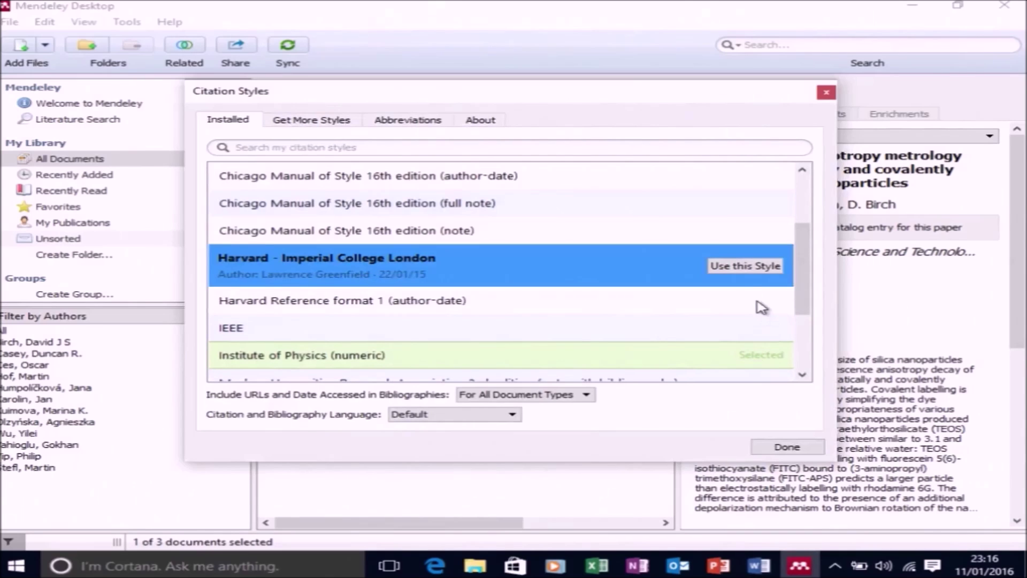
pyautogui.click(733, 266)
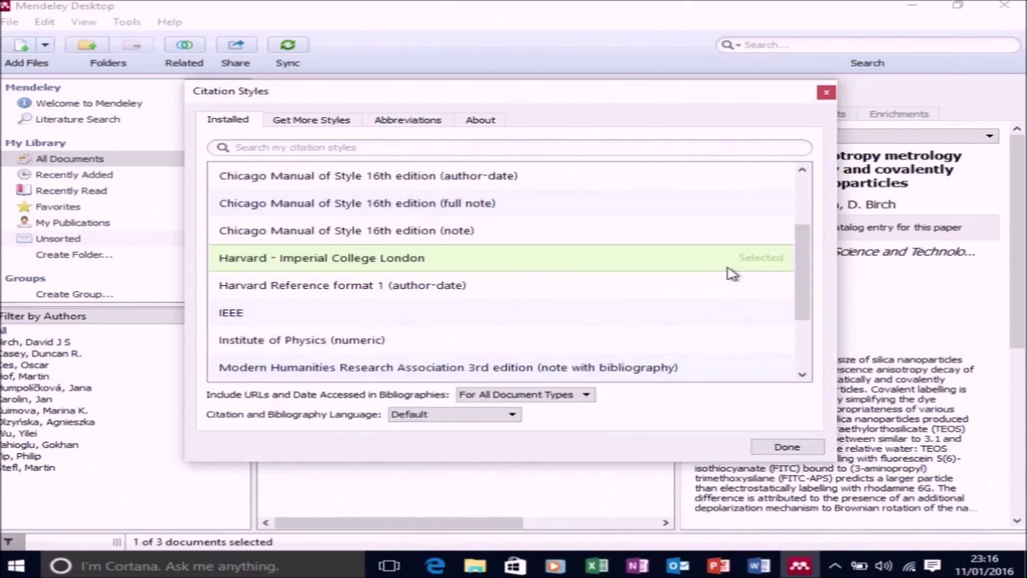
pyautogui.click(786, 447)
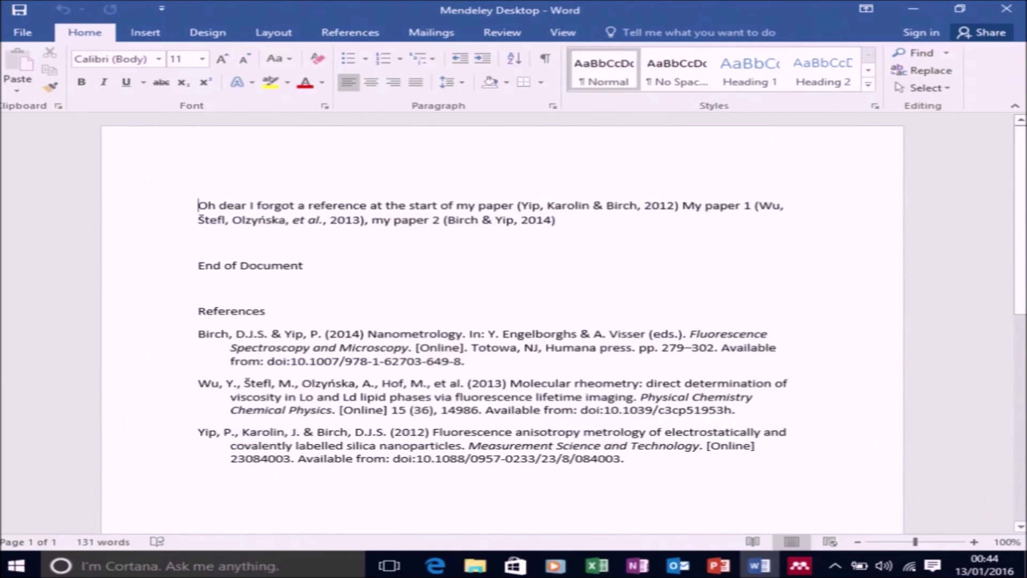
# Switch from Word to the Mendeley Desktop library window
pyautogui.click(805, 565)
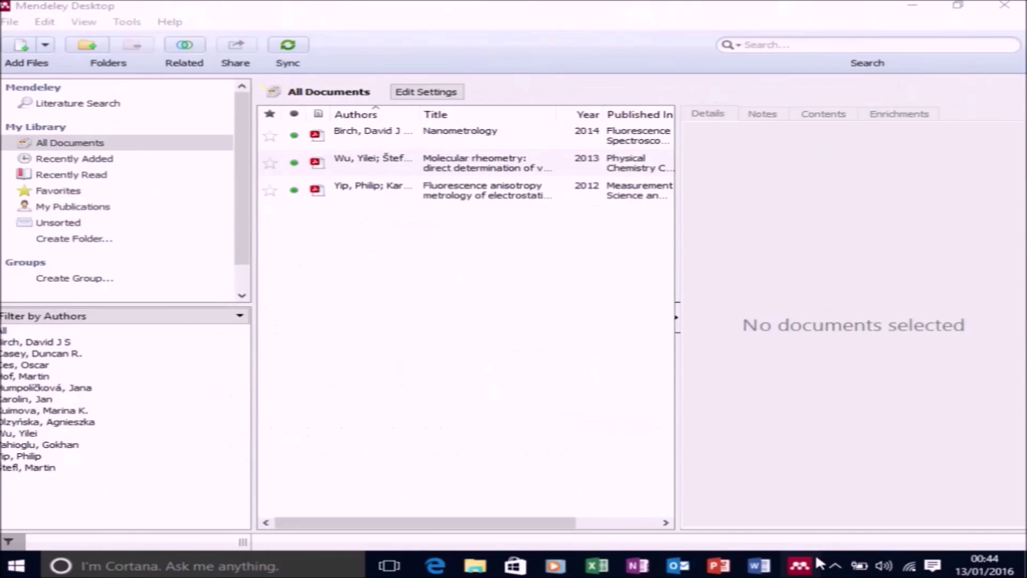
# Add a manual entry titled 'Nanoparticle Metrology of Silica Colloids and Super-Resolution studies using the ADOTA Fluorophore'
pyautogui.click(46, 46)
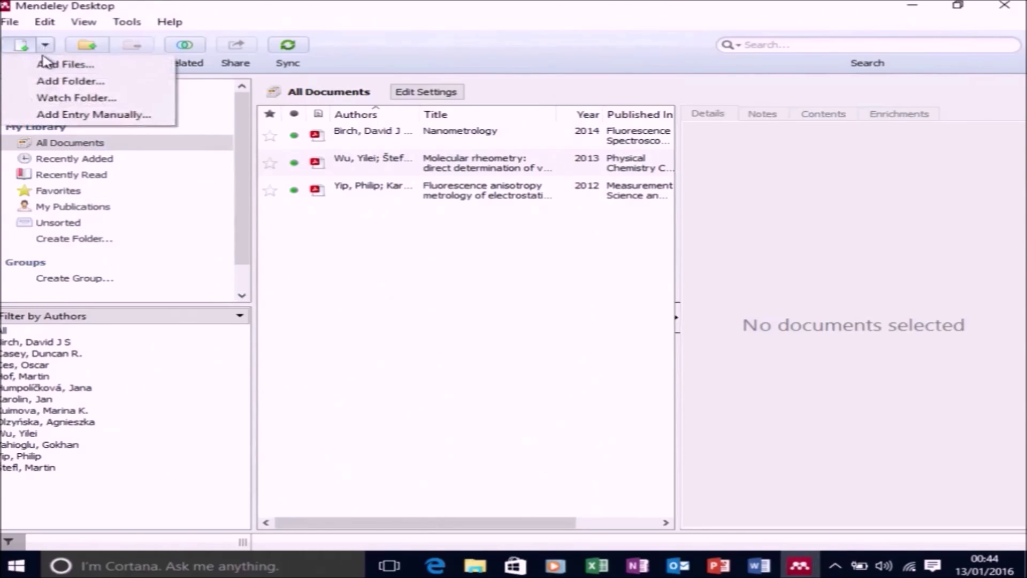
pyautogui.click(69, 115)
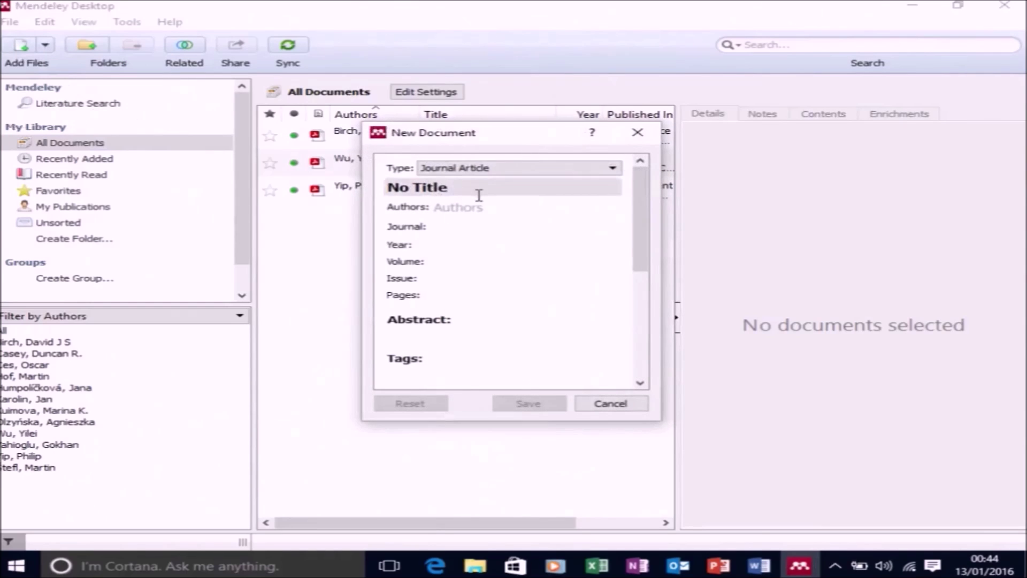
pyautogui.click(424, 187)
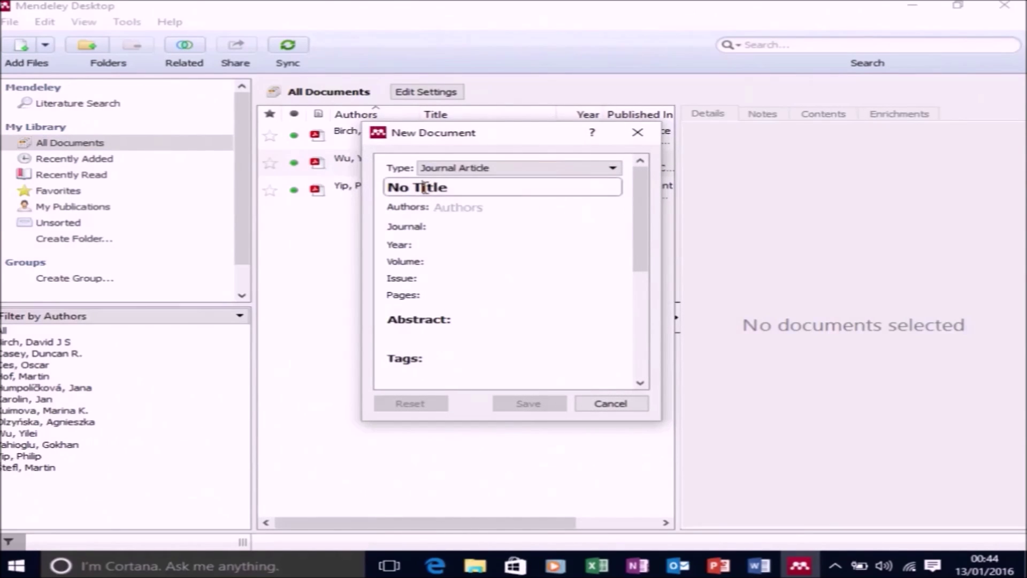
pyautogui.moveTo(449, 188); pyautogui.dragTo(353, 182)
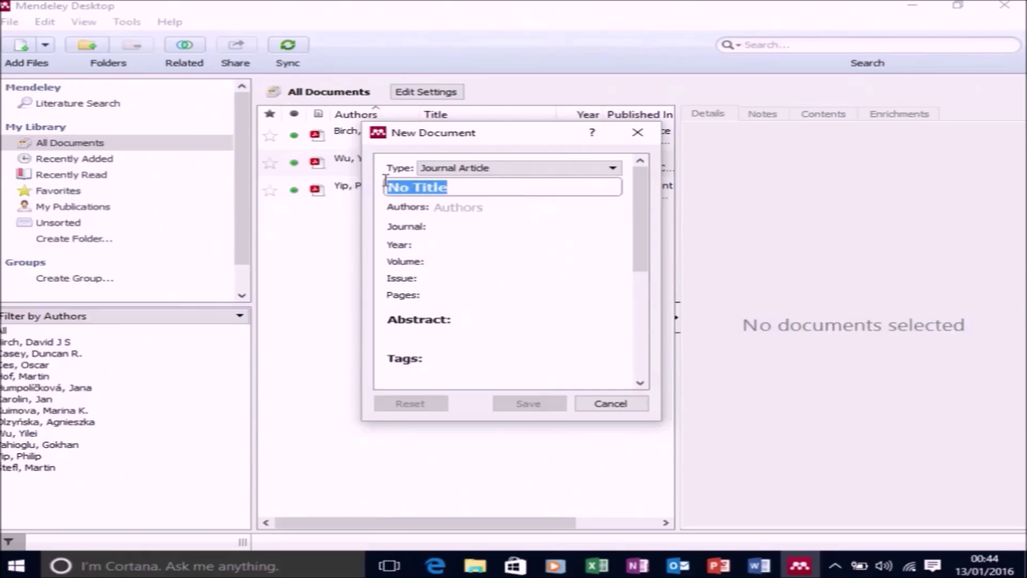
pyautogui.write('Nanopart')
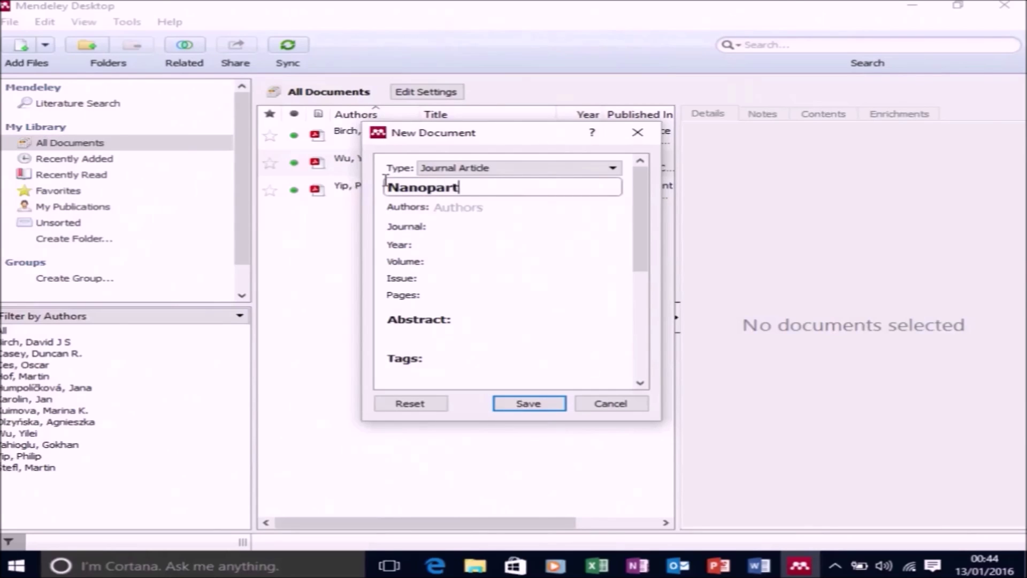
pyautogui.write('icle Metrolo')
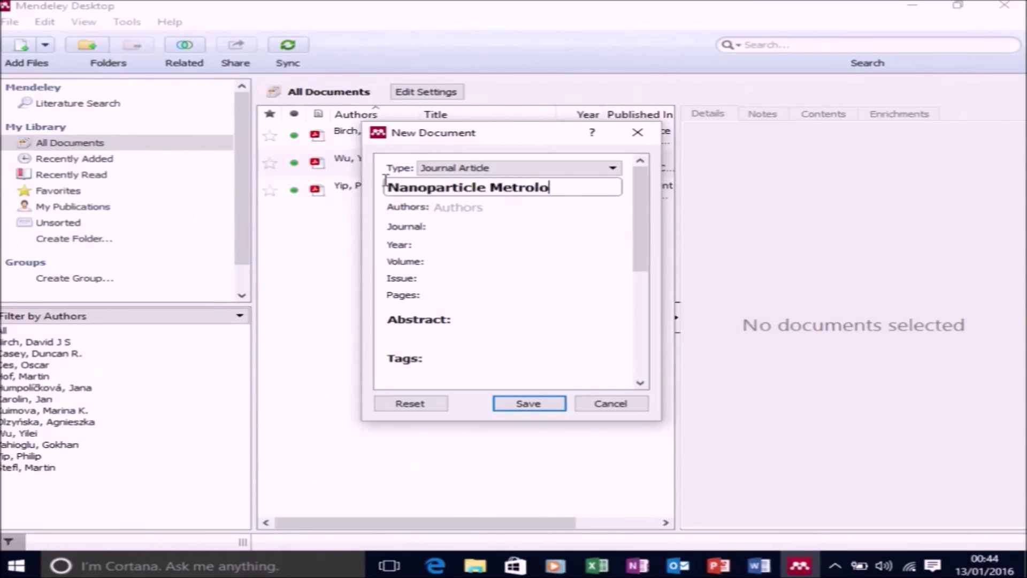
pyautogui.write('gy of Silica Collo')
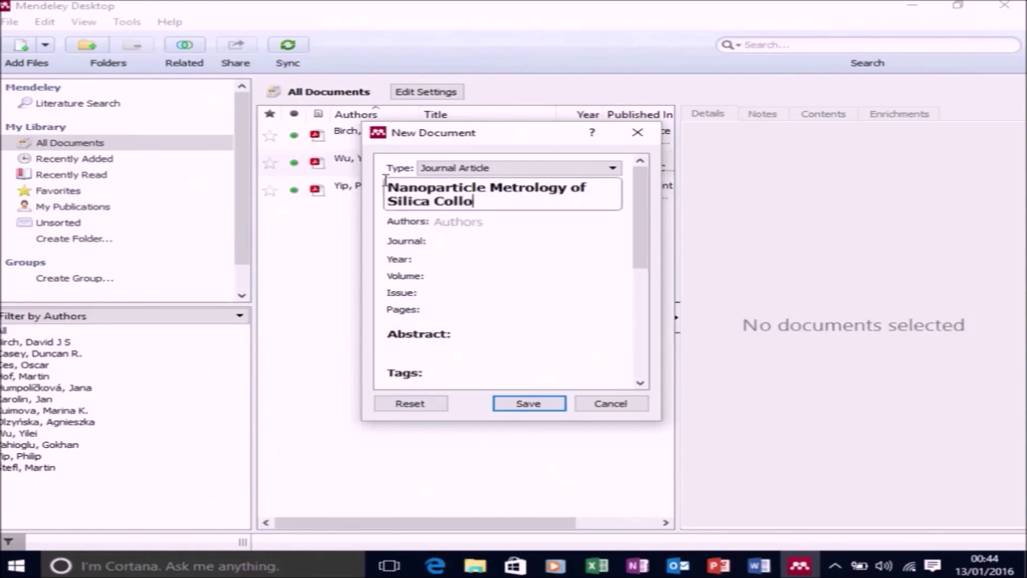
pyautogui.write('ids and Sup')
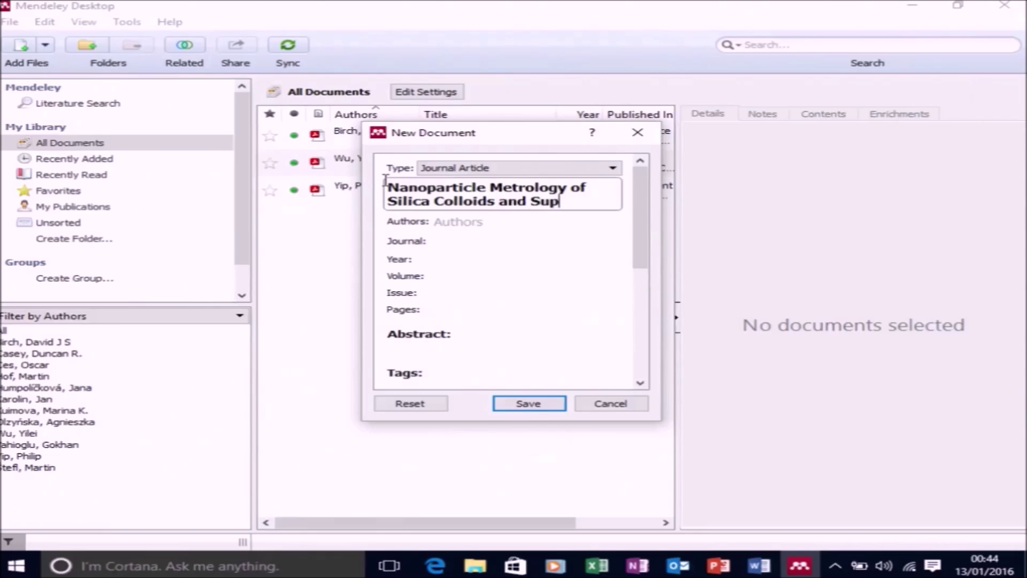
pyautogui.write('er-Resolution')
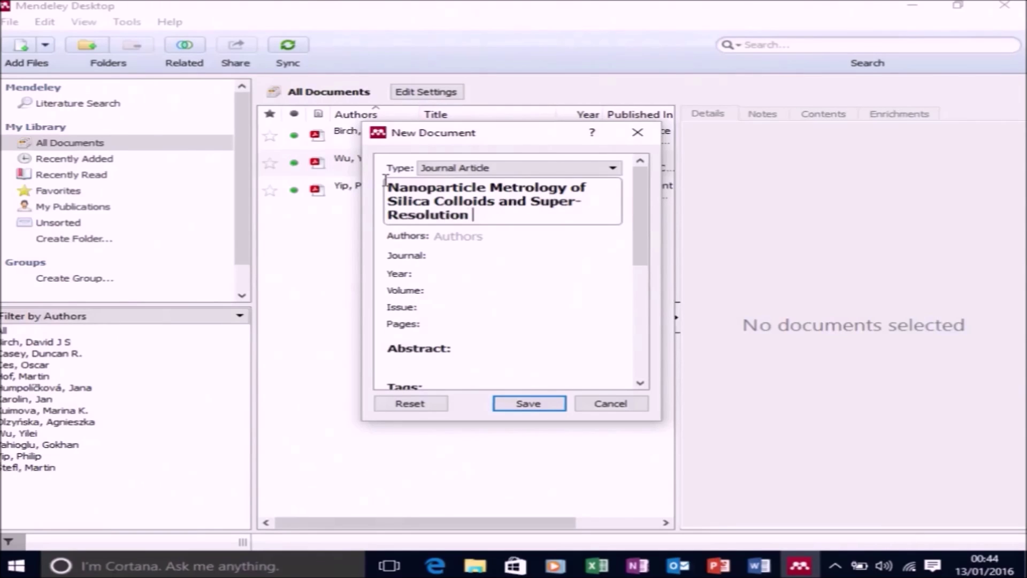
pyautogui.write(' studies using the ADOTA')
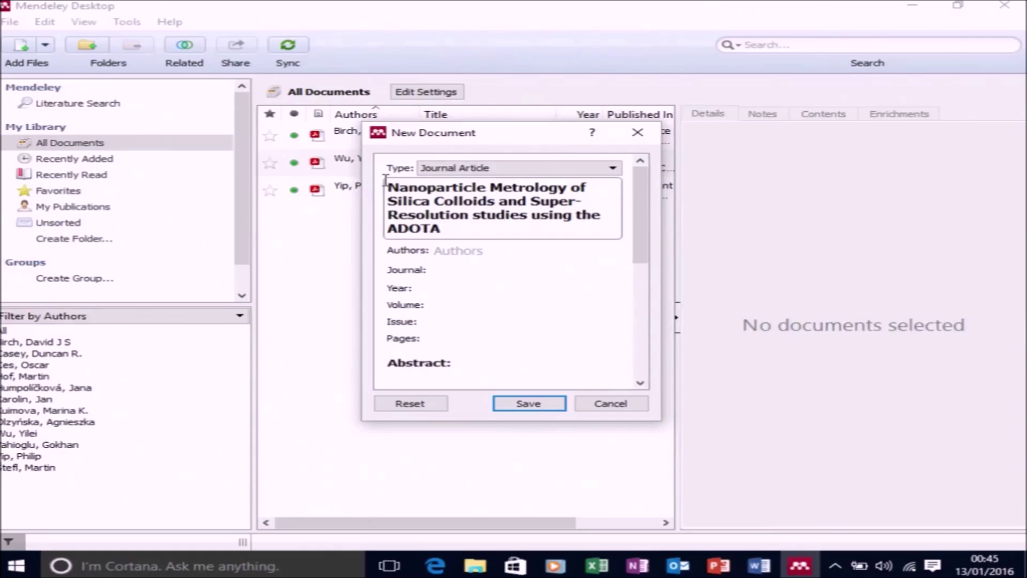
pyautogui.write(' Fluorophore')
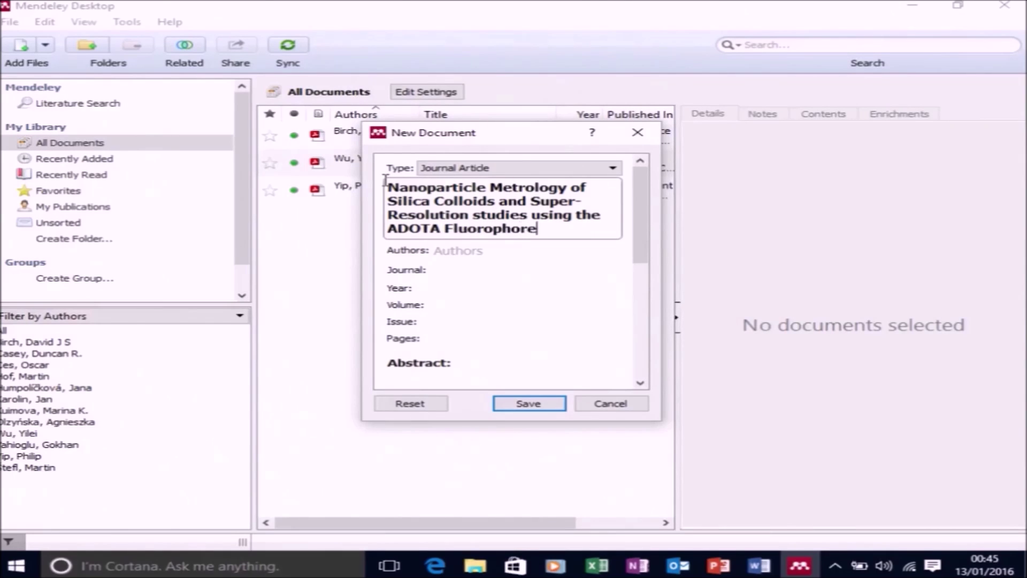
# Enter the first three authors in 'Last, Initials' form, one per line
pyautogui.click(494, 251)
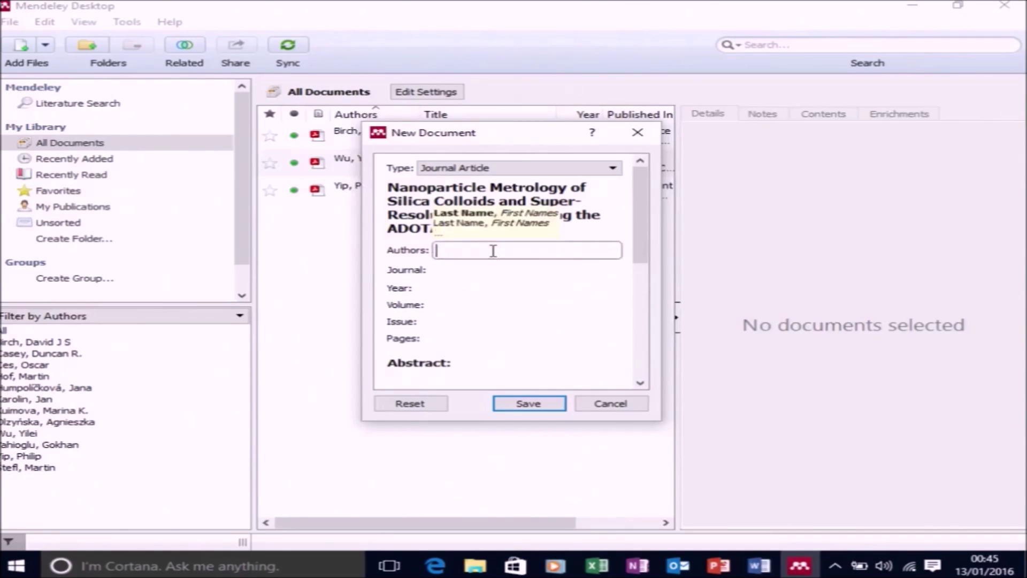
pyautogui.write('St')
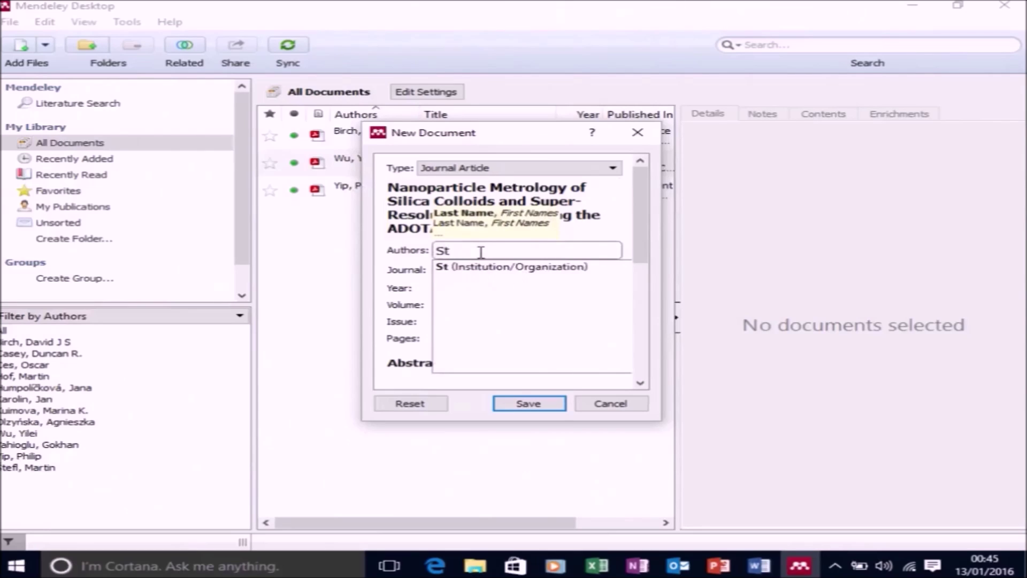
pyautogui.write('ewart, H')
pyautogui.press('Return')
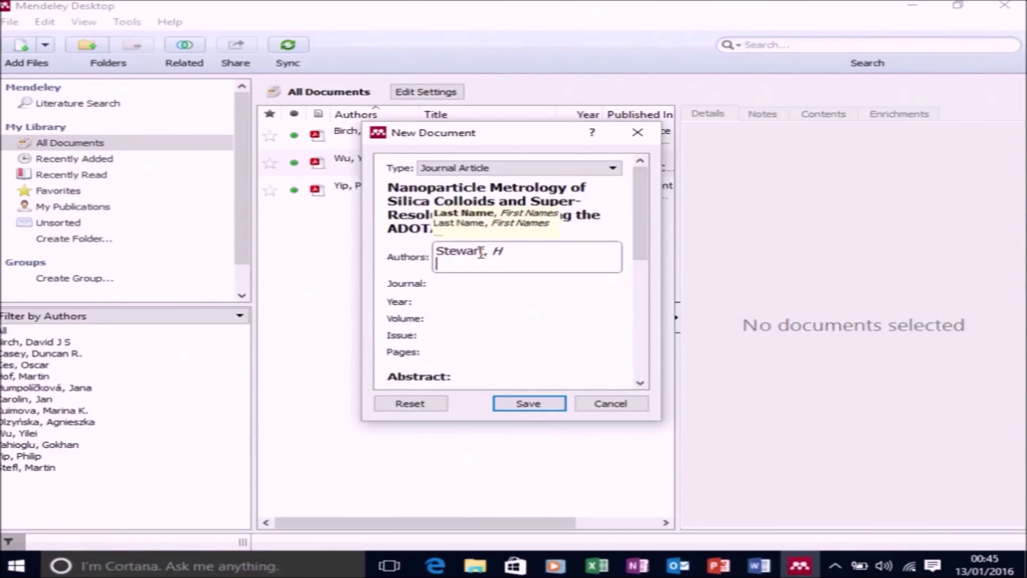
pyautogui.write('Yi')
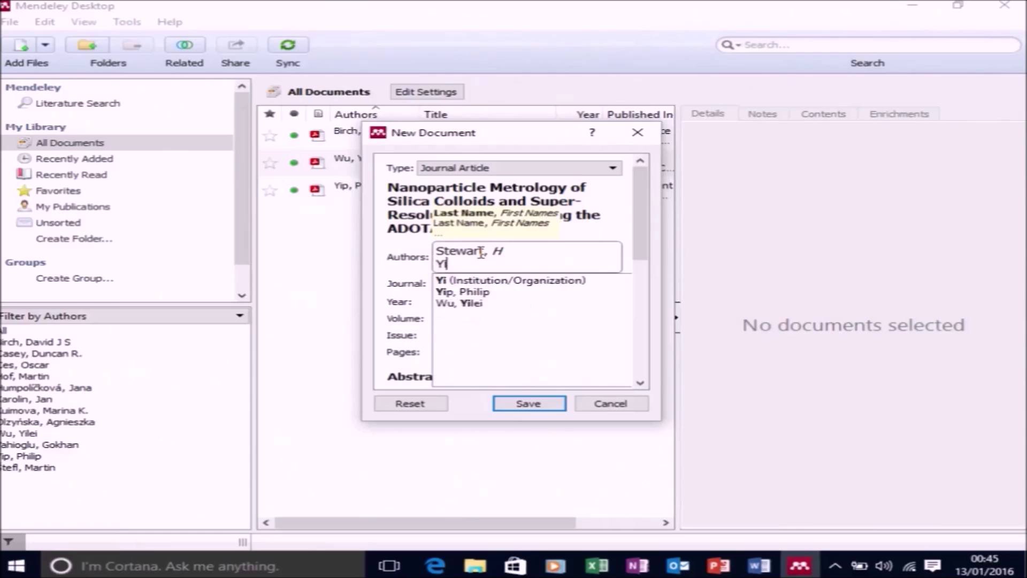
pyautogui.write('p, P')
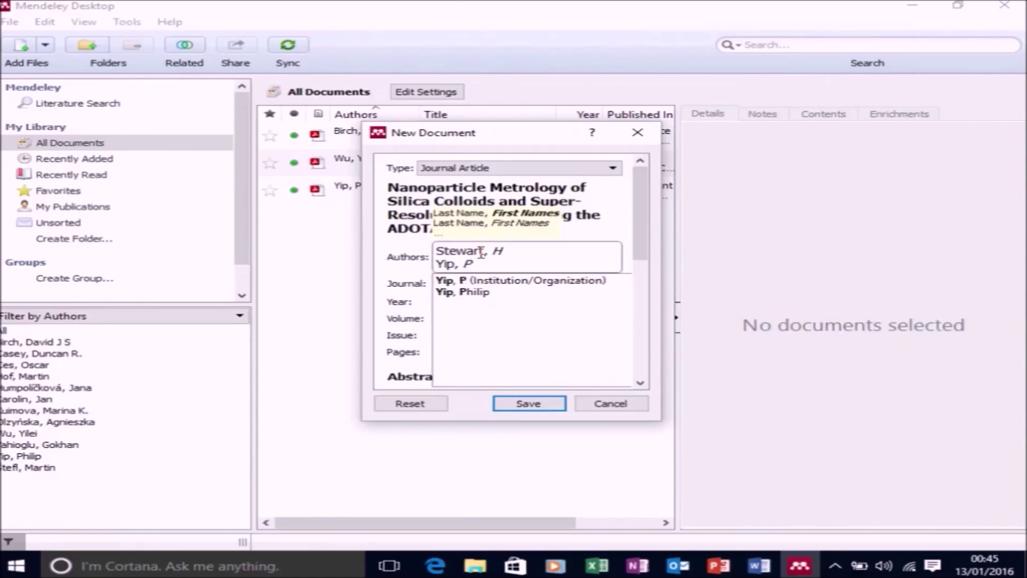
pyautogui.press('Return')
pyautogui.write('Rosen')
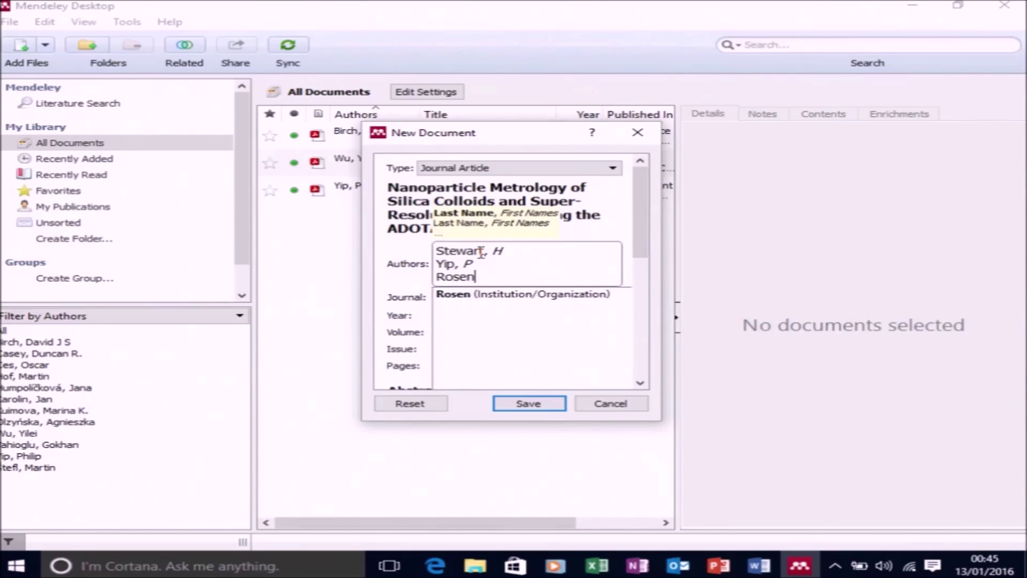
pyautogui.write('berg')
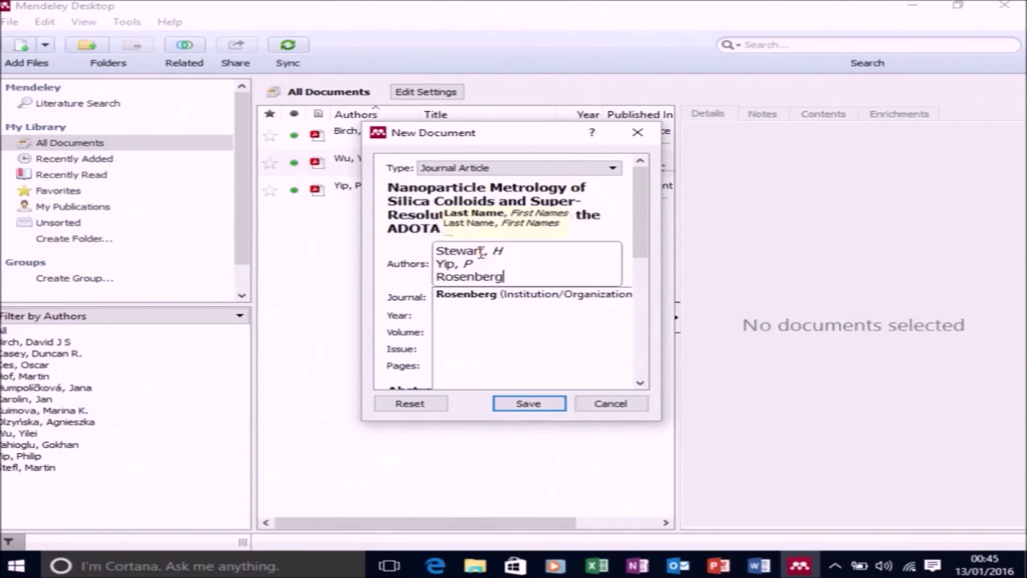
pyautogui.write(', M')
pyautogui.press('Return')
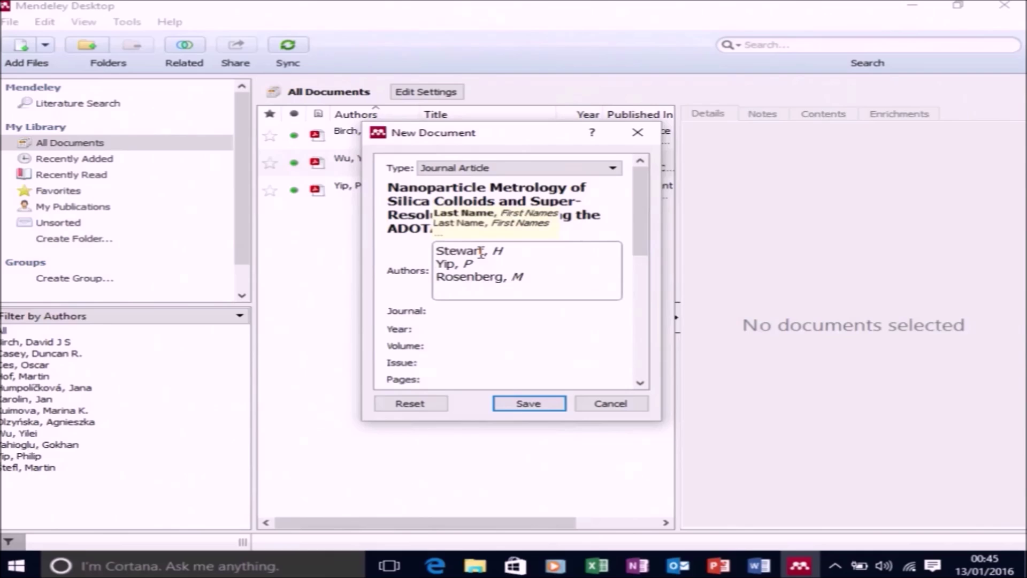
# Add the remaining four co-authors and commit the seven-name author list
pyautogui.write('Sorensen')
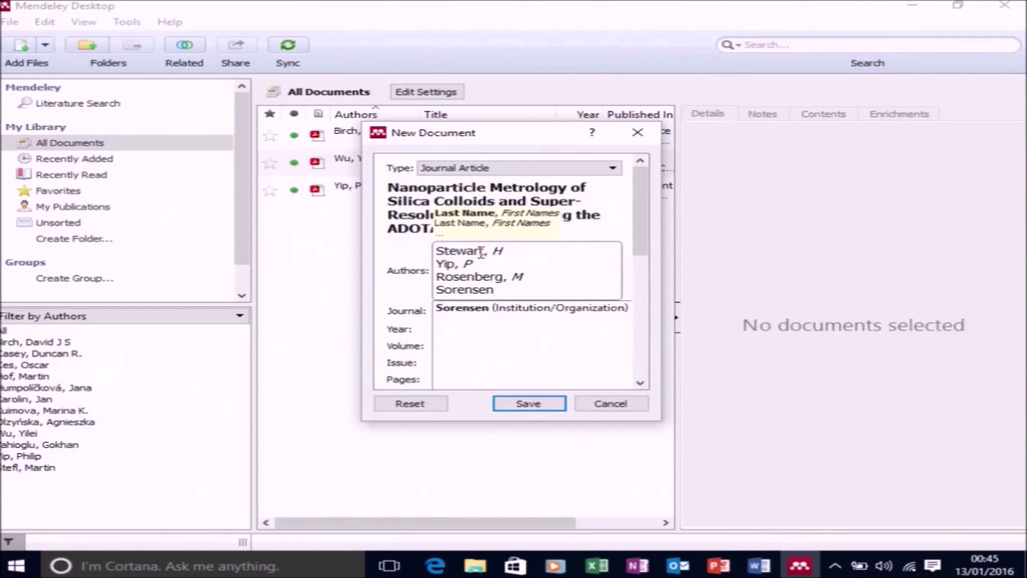
pyautogui.write(', T J')
pyautogui.press('Return')
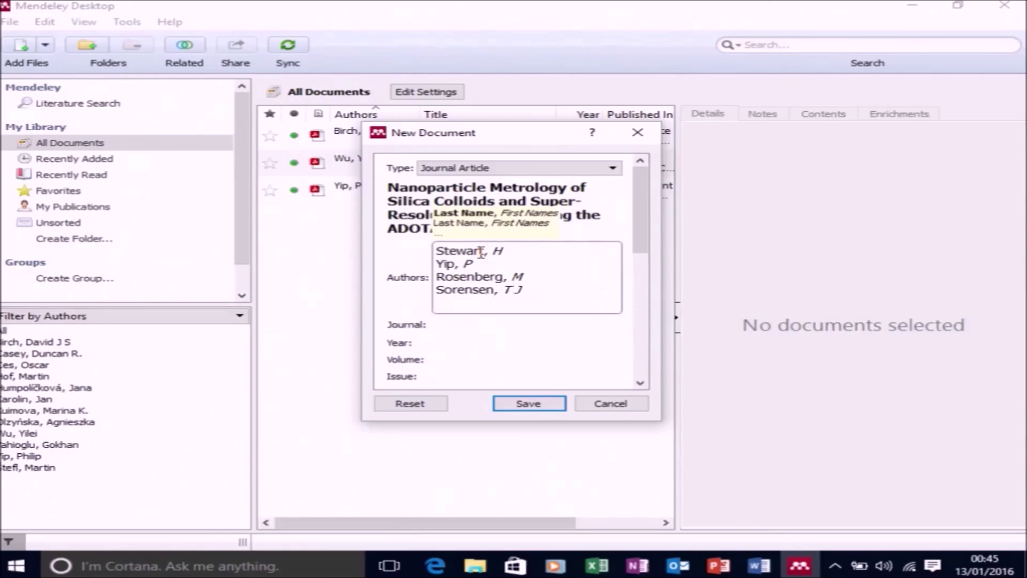
pyautogui.write('L')
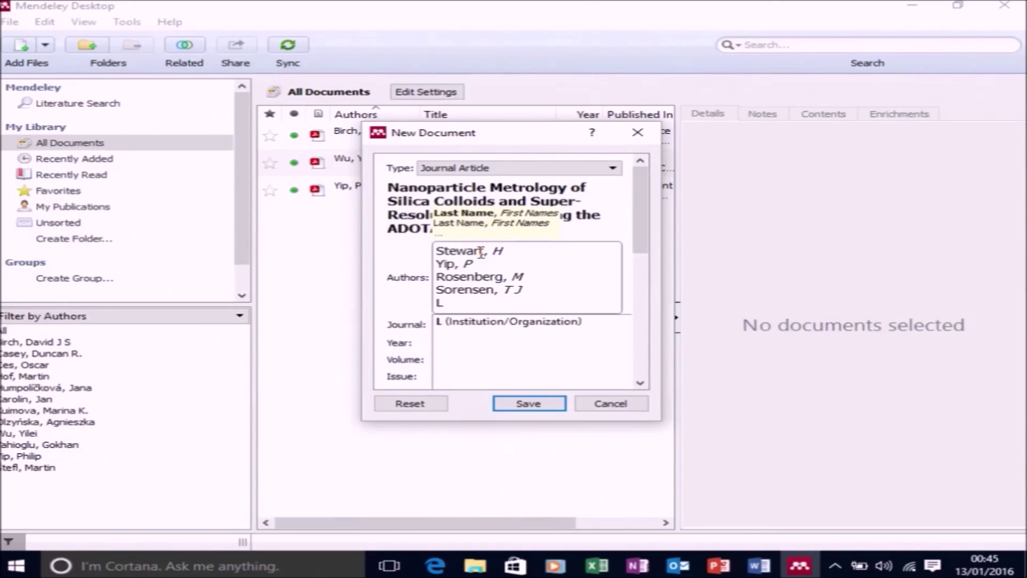
pyautogui.write('auren, B W')
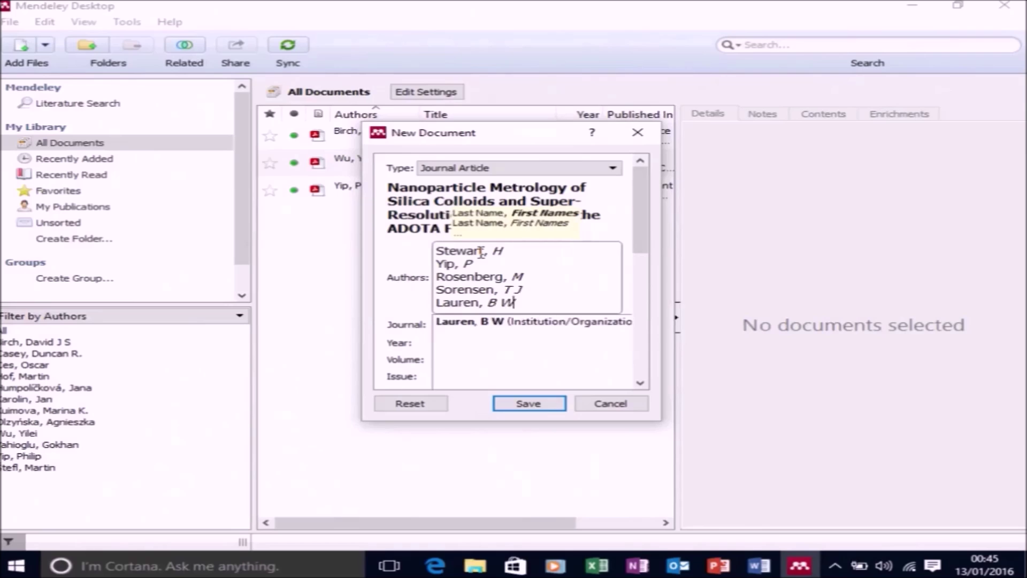
pyautogui.press('Return')
pyautogui.write('Knight, A')
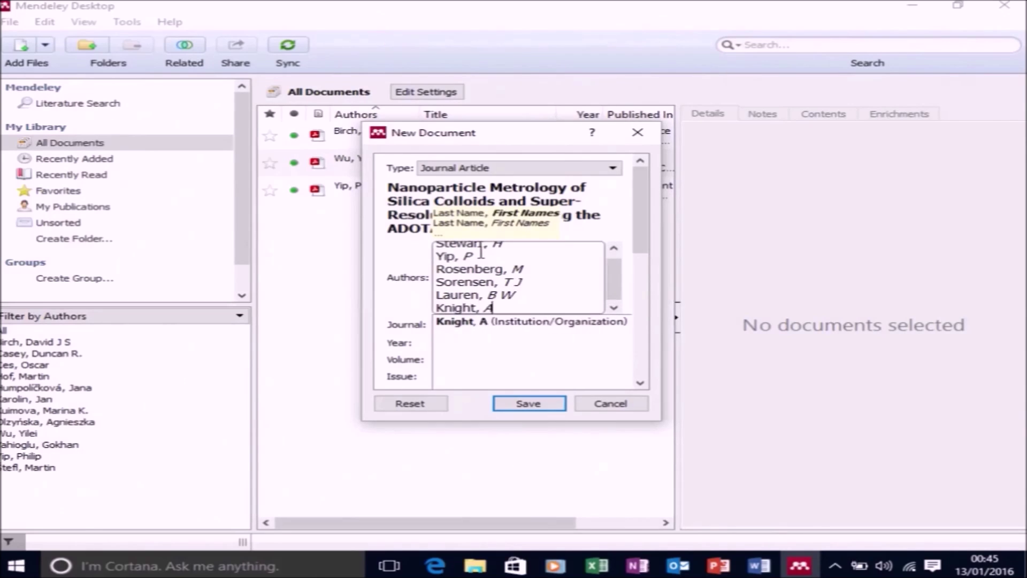
pyautogui.press('Escape')
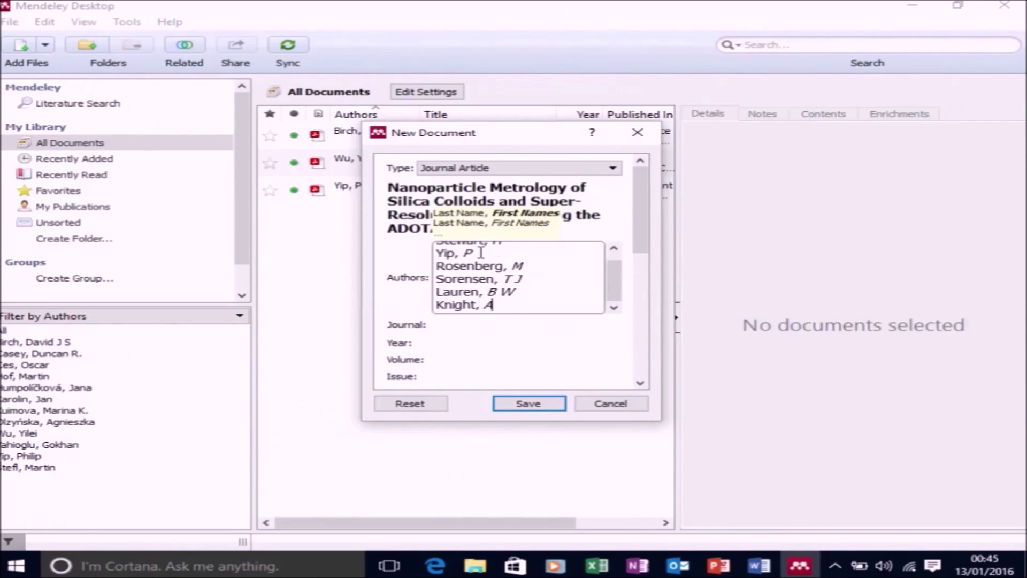
pyautogui.write('E ')
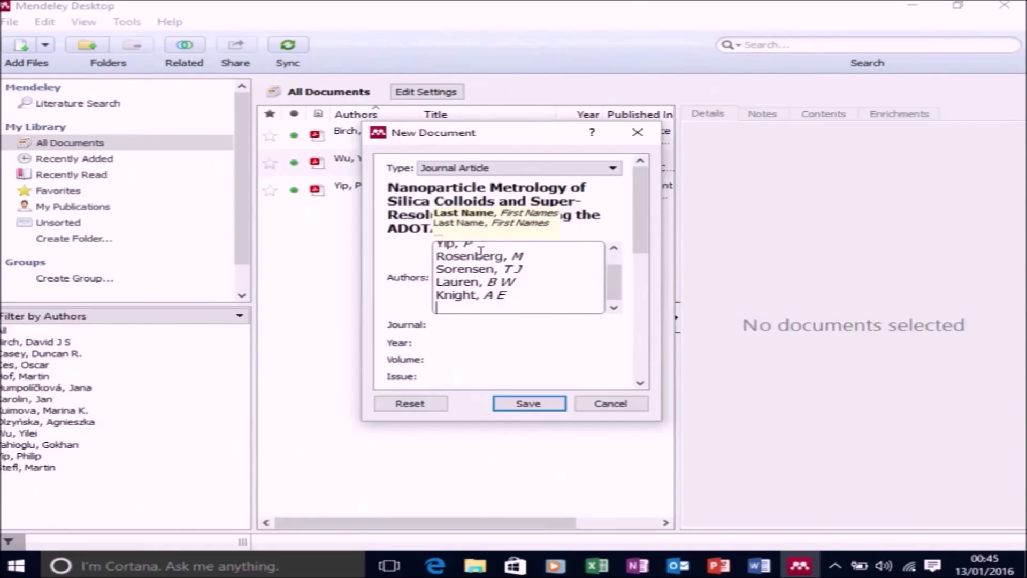
pyautogui.write('Birch, ')
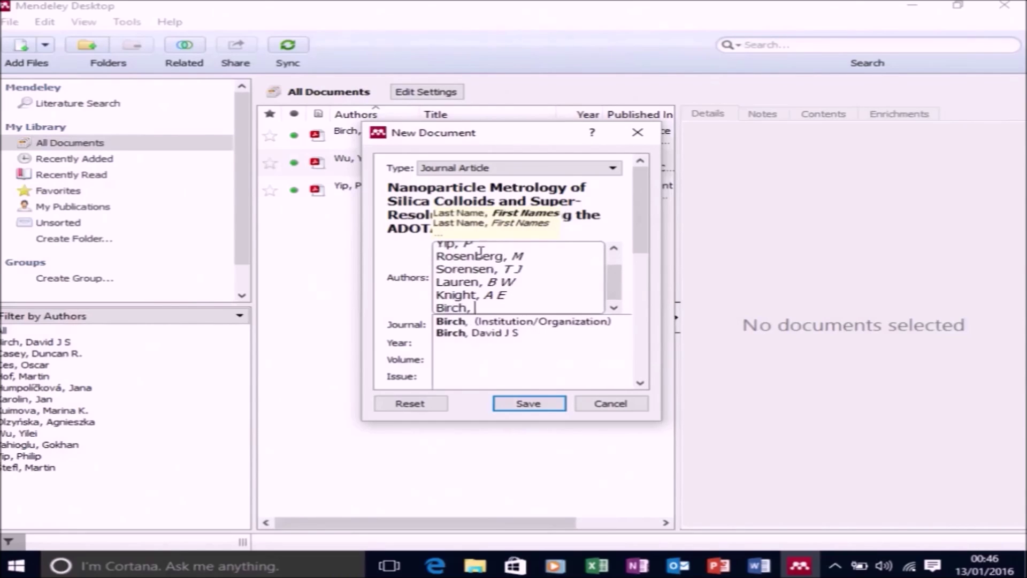
pyautogui.write('D J S')
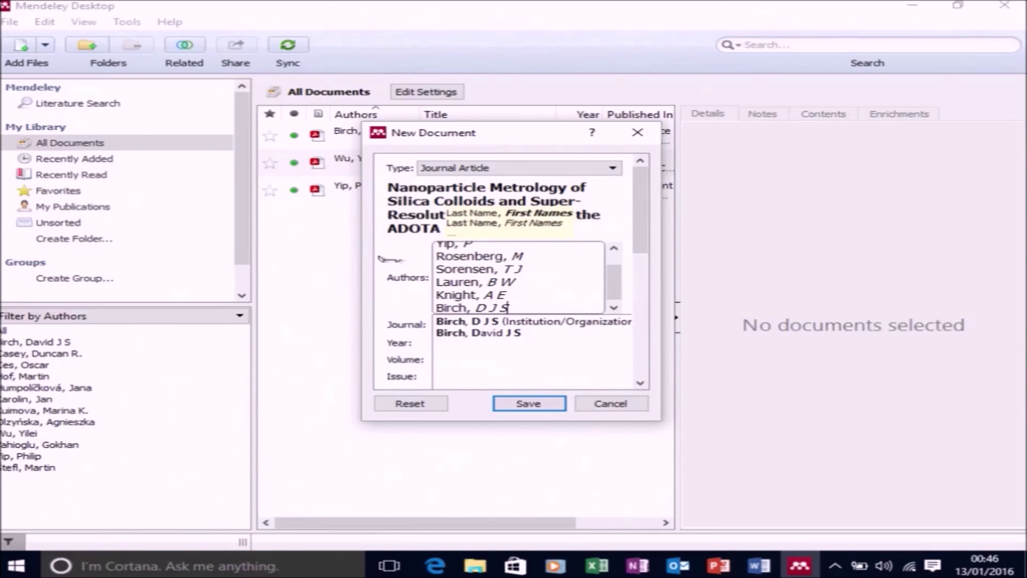
pyautogui.click(420, 306)
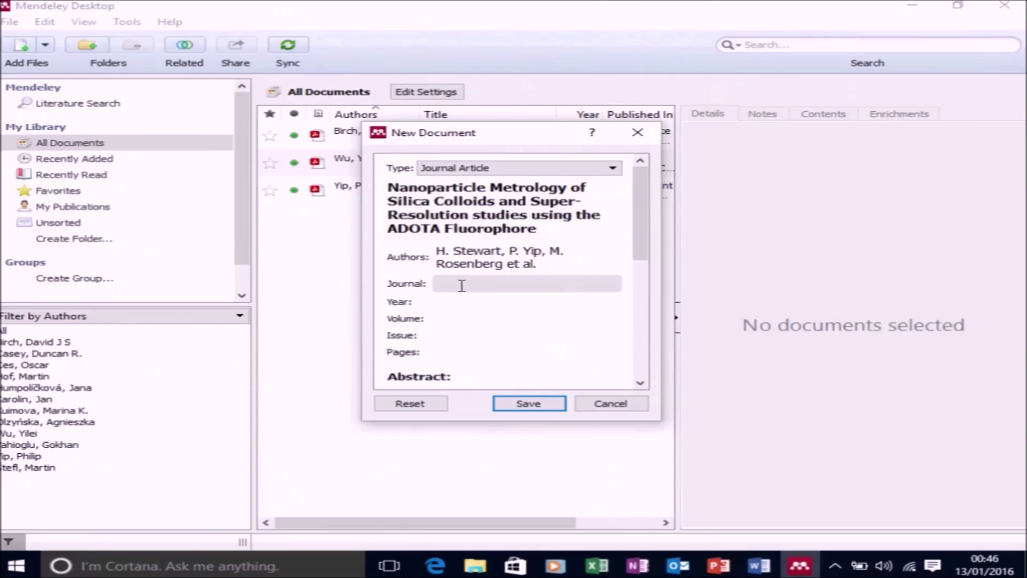
# Fill the Journal field with 'Meas. Sci. Technol (In preparation)'
pyautogui.click(462, 286)
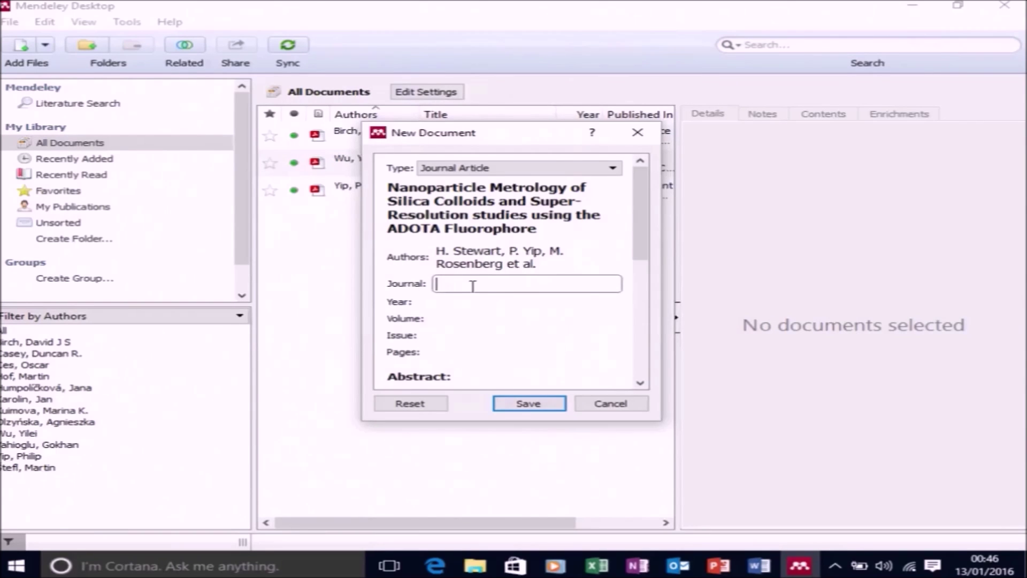
pyautogui.write('Me')
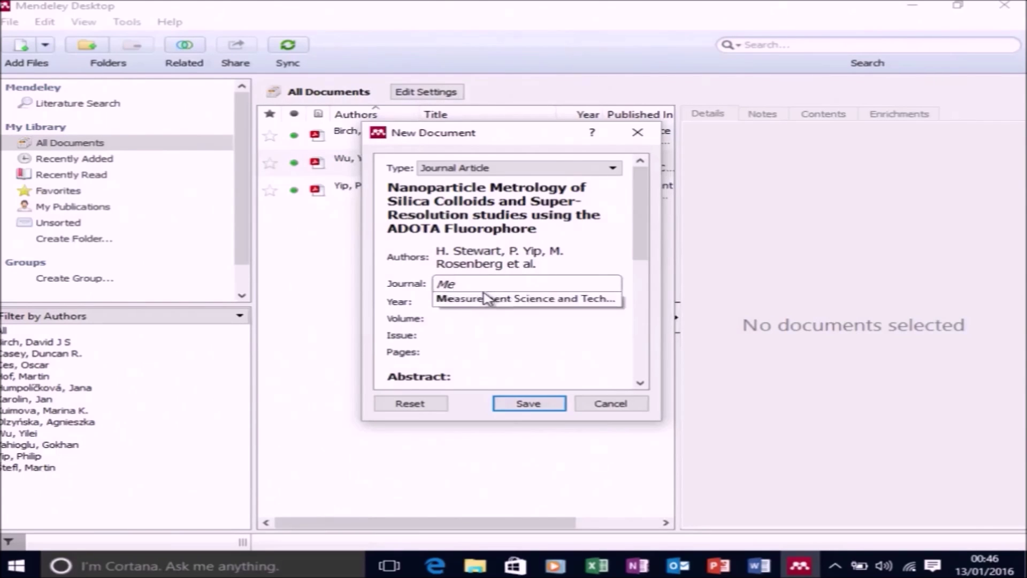
pyautogui.write('as. Sc')
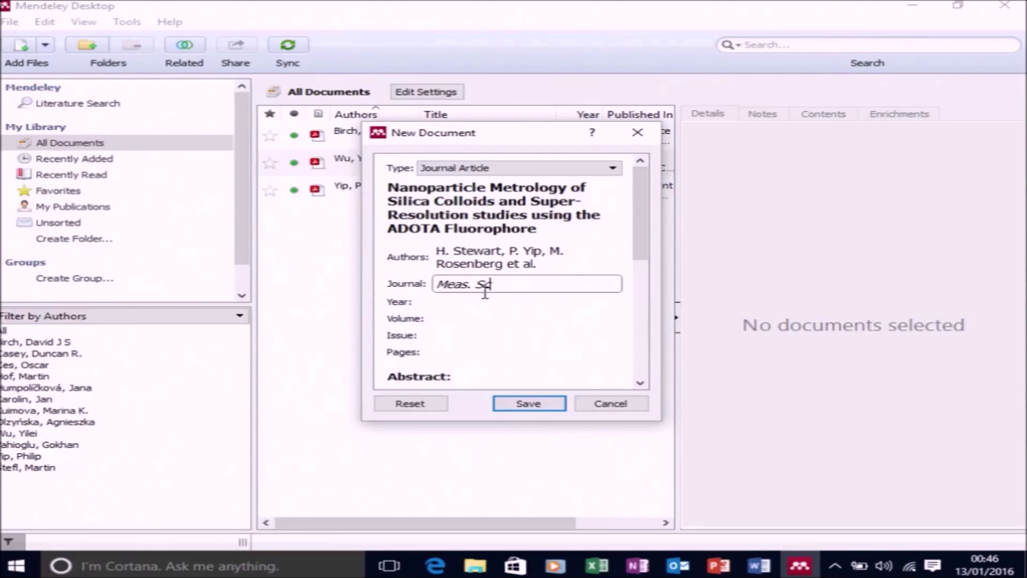
pyautogui.write('i. Techn')
pyautogui.write('ol (In prepara')
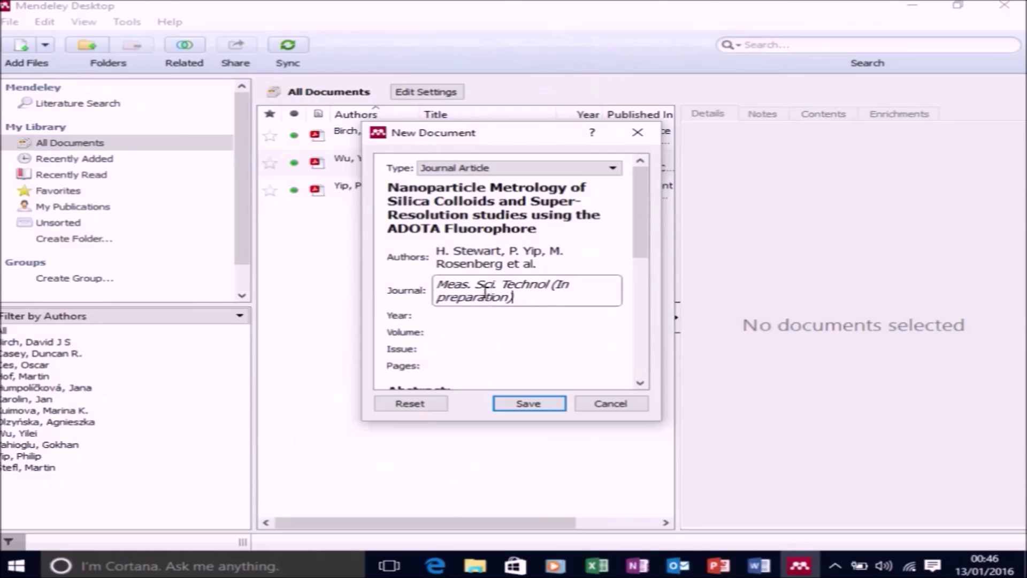
pyautogui.write('tion)')
pyautogui.click(589, 346)
# Leave year, volume, issue and pages empty, save the entry, and minimize Mendeley
pyautogui.scroll(-1, 599, 342)
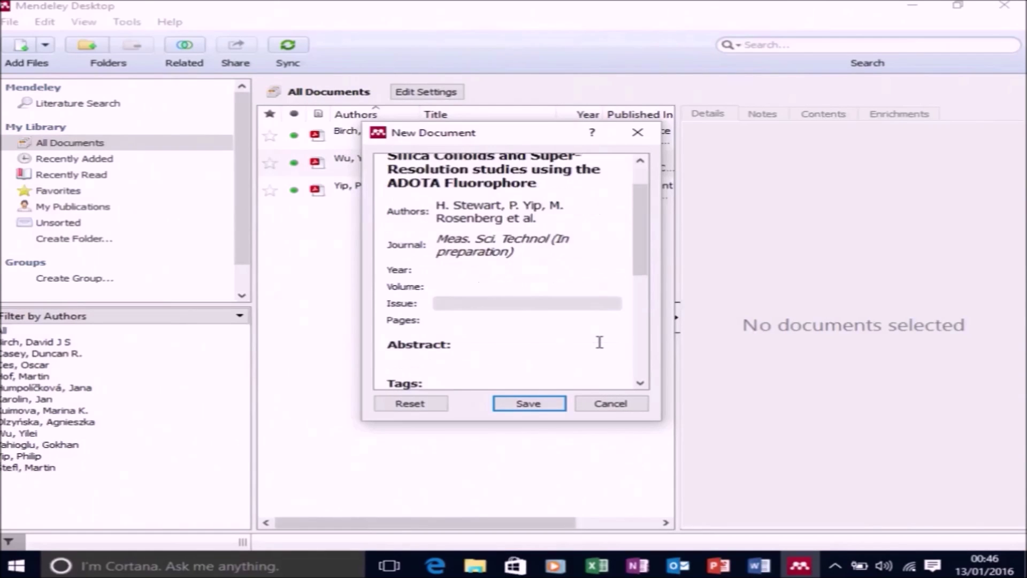
pyautogui.scroll(-1, 599, 342)
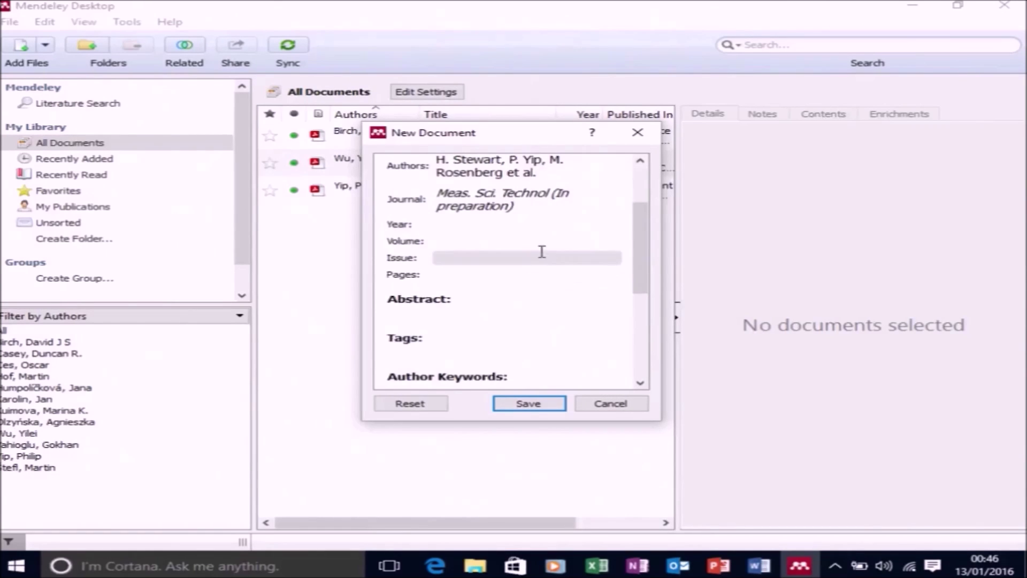
pyautogui.click(524, 224)
pyautogui.click(518, 241)
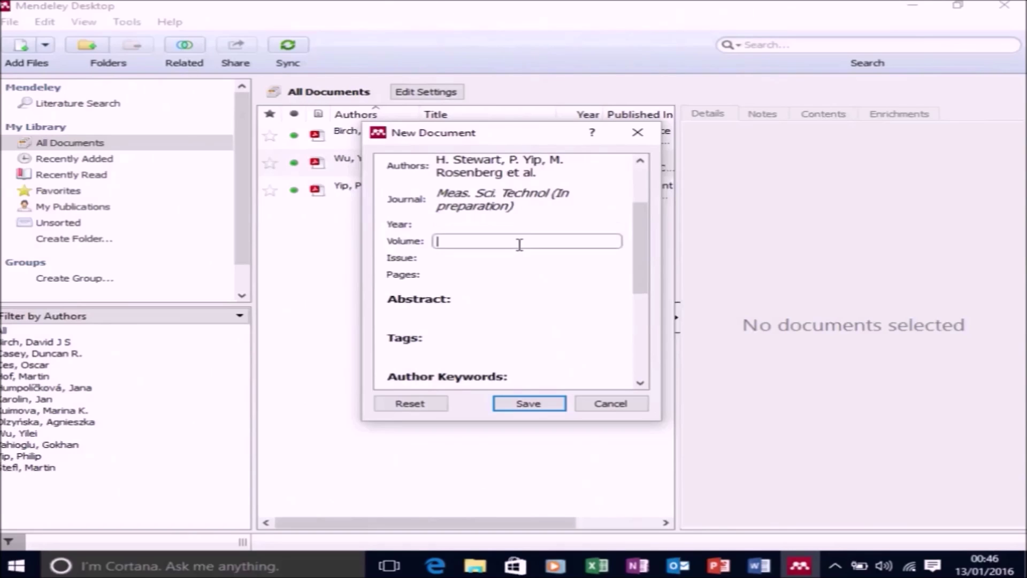
pyautogui.click(522, 253)
pyautogui.click(523, 273)
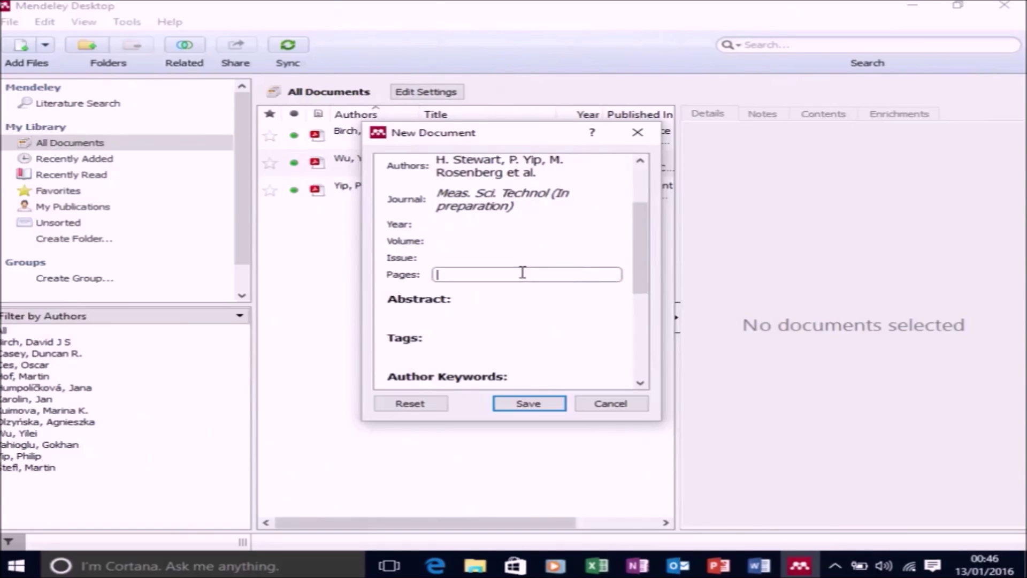
pyautogui.scroll(-3, 523, 289)
pyautogui.scroll(-2, 529, 316)
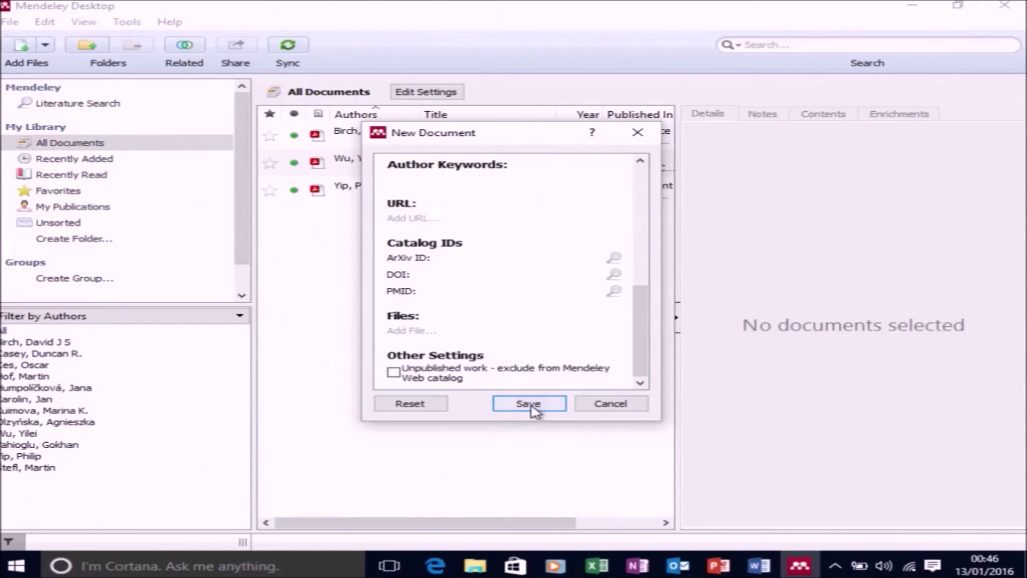
pyautogui.click(531, 404)
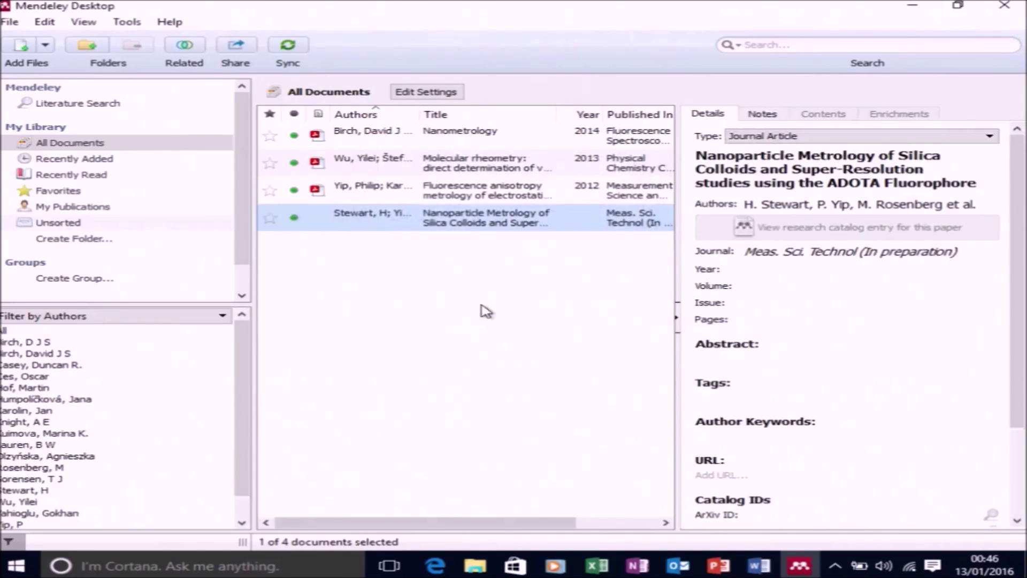
pyautogui.click(912, 5)
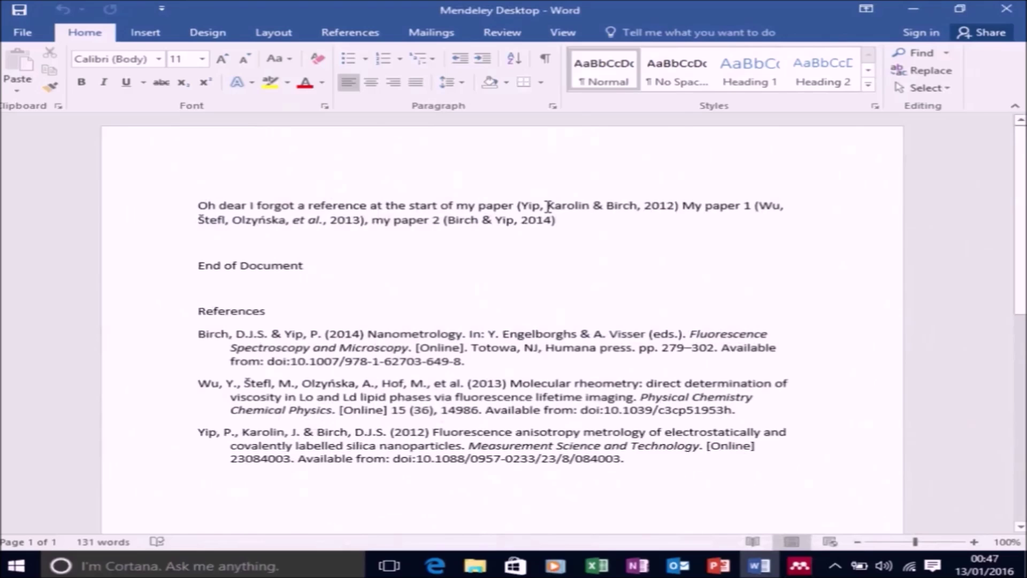
# Type 'Or' and cite the new in-preparation paper from the Mendeley library
pyautogui.write('Or')
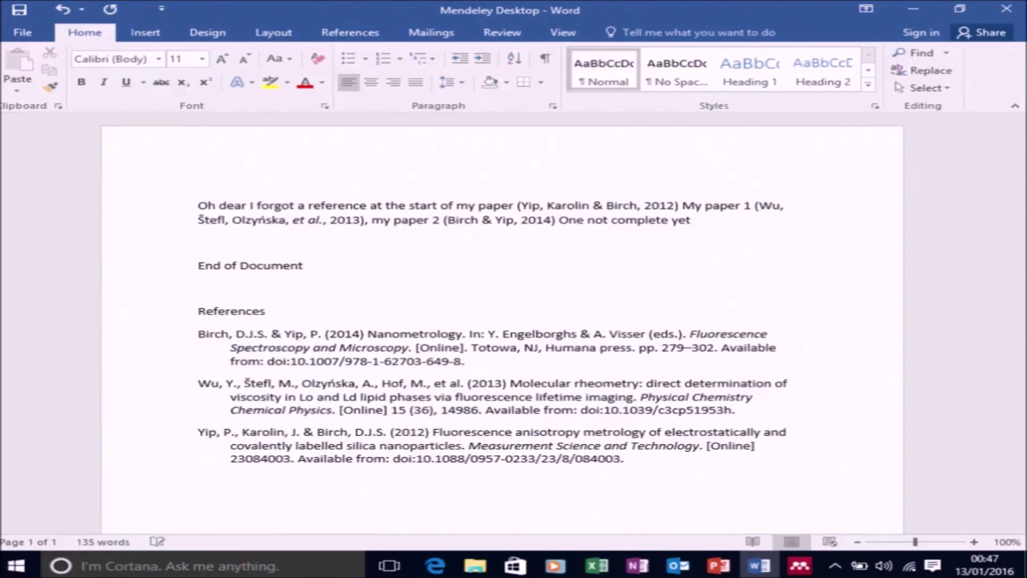
pyautogui.click(353, 33)
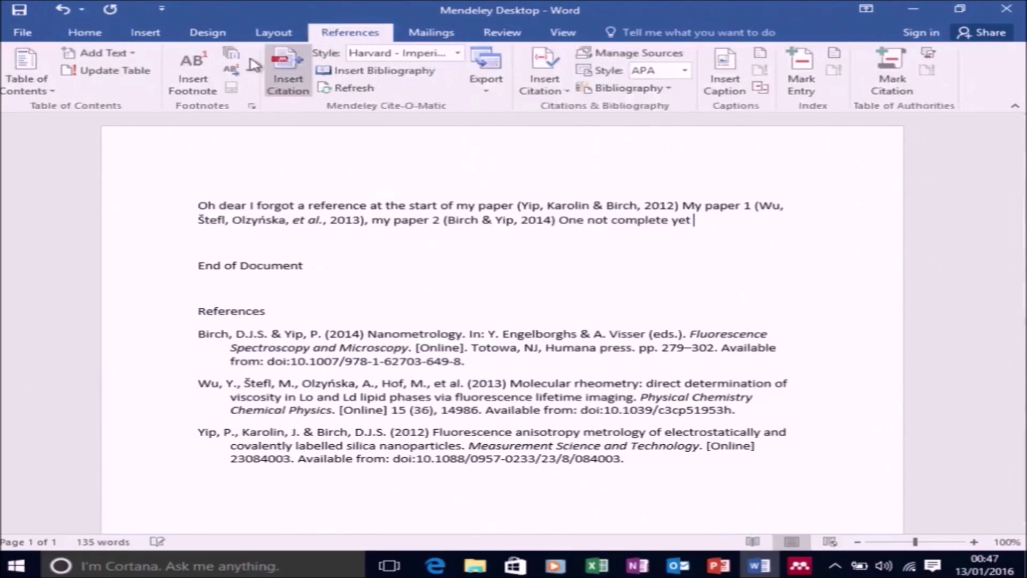
pyautogui.click(287, 77)
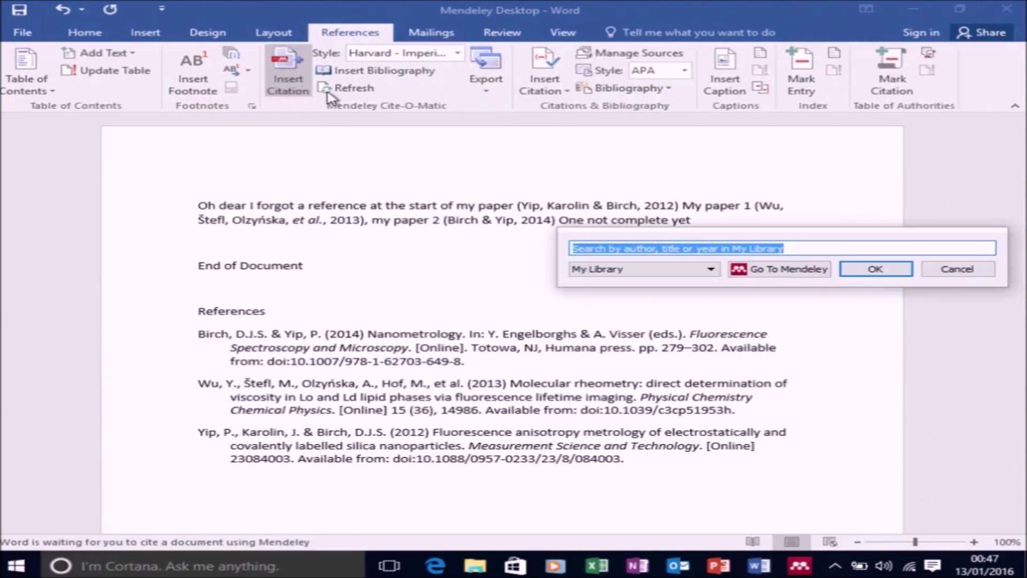
pyautogui.click(775, 271)
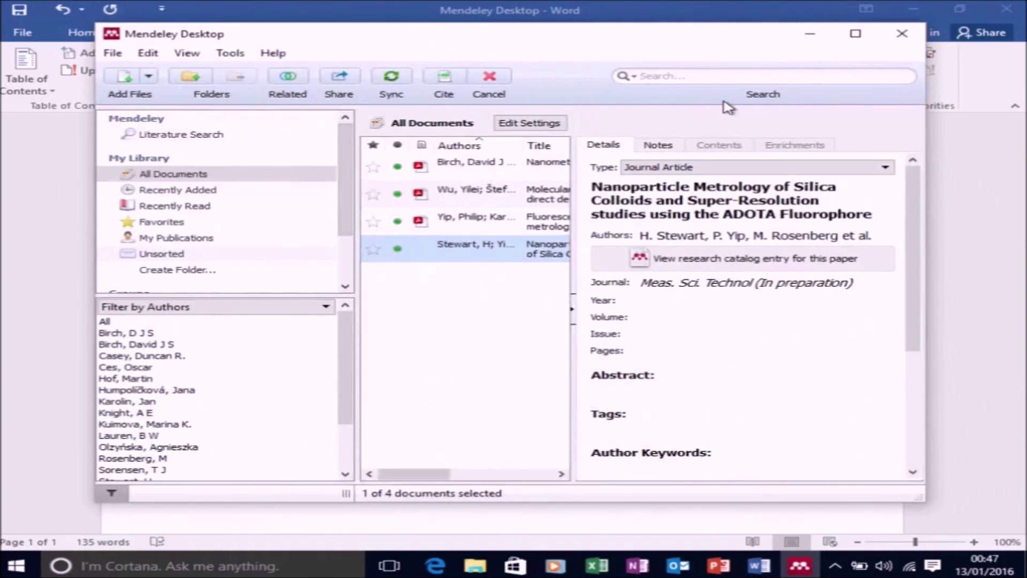
pyautogui.click(855, 33)
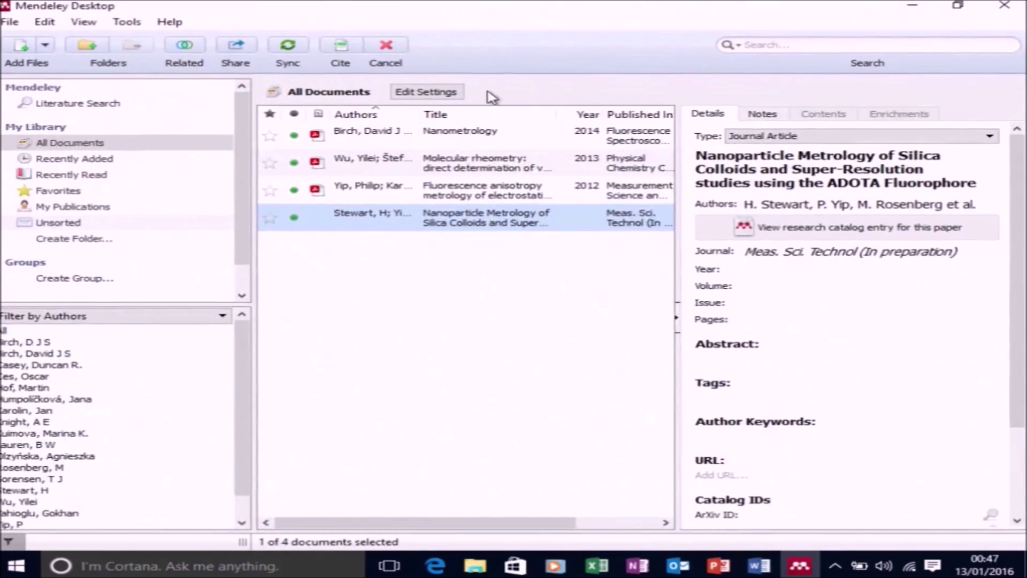
pyautogui.click(339, 53)
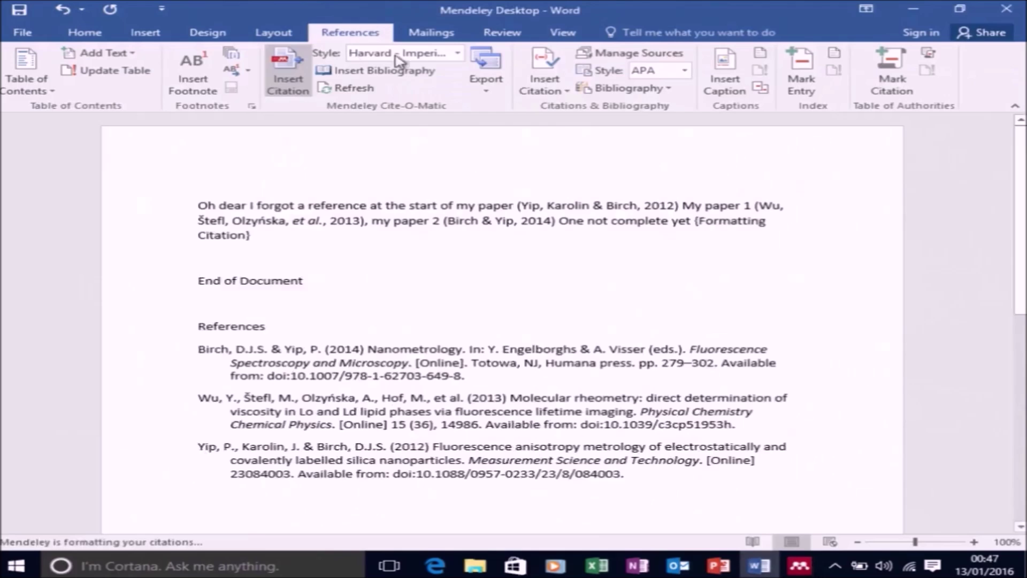
# Switch the document's citation style to Institute of Physics (numeric)
pyautogui.scroll(-1, 615, 278)
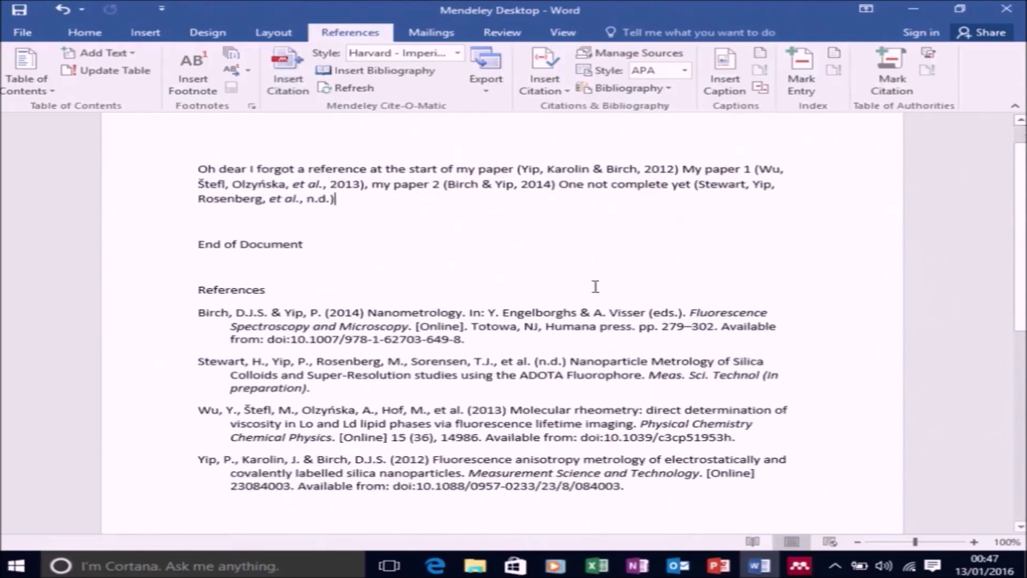
pyautogui.scroll(-1, 589, 267)
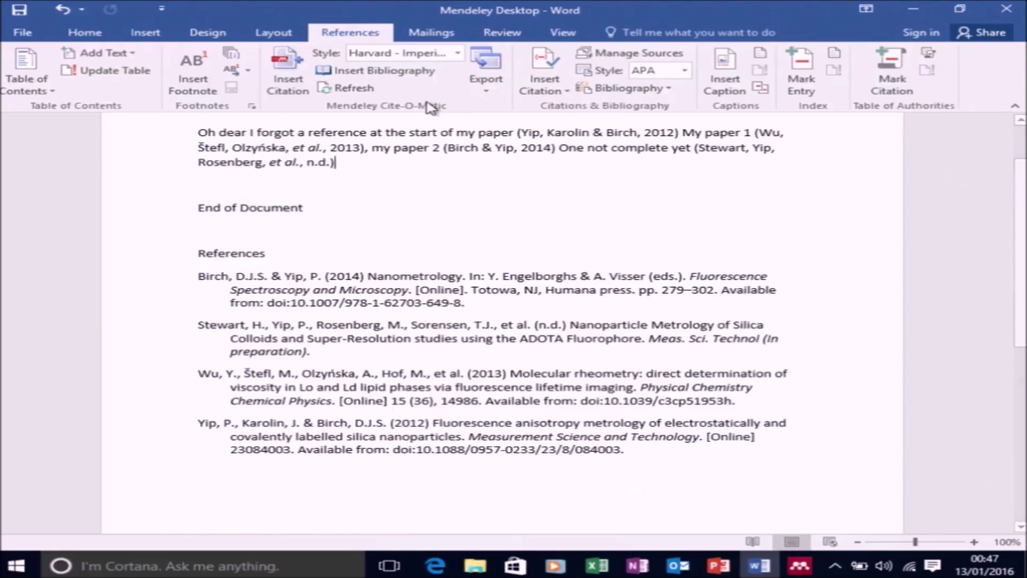
pyautogui.click(425, 55)
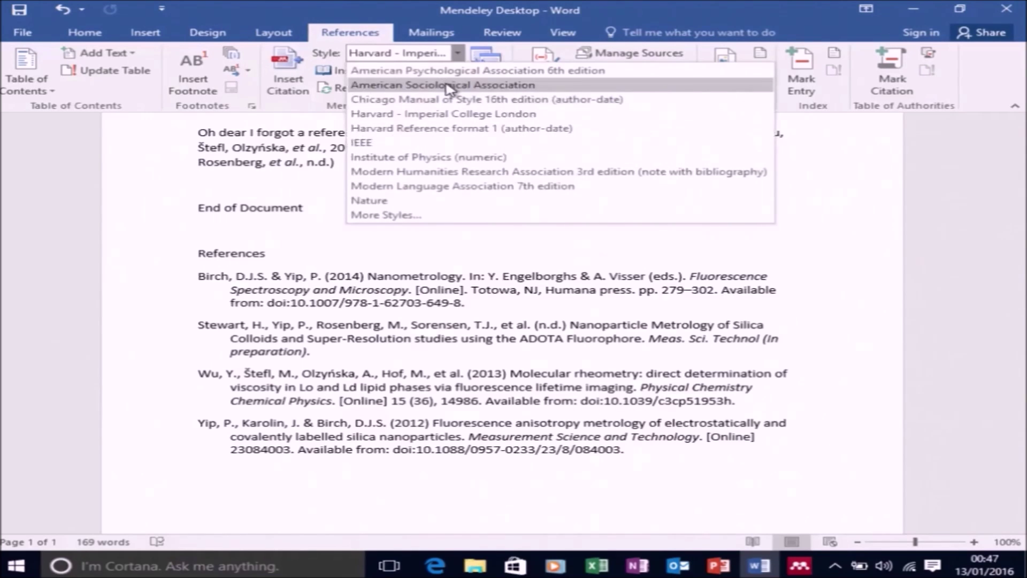
pyautogui.click(441, 158)
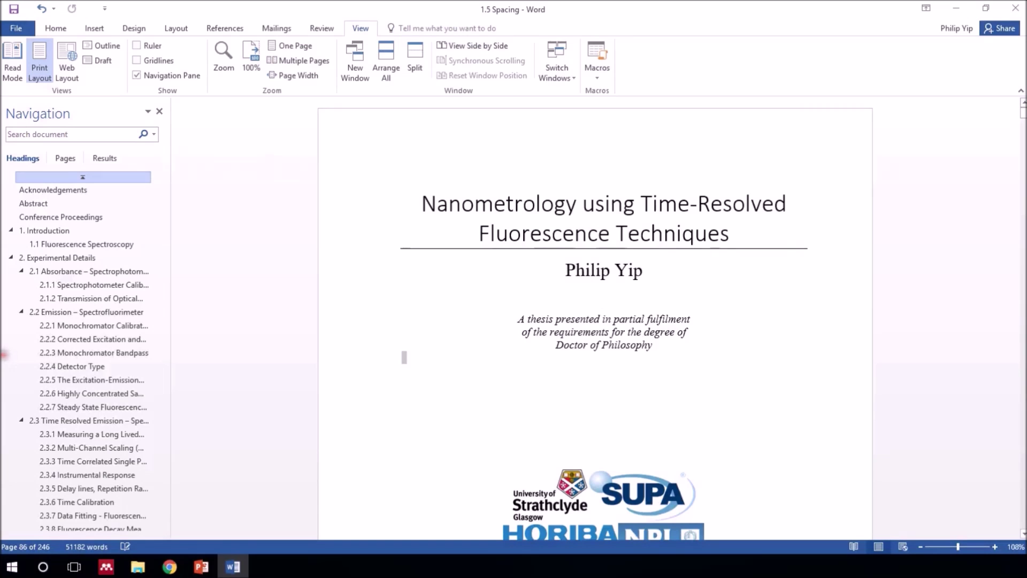
# Jump to section 2.3 Time Resolved Emission and select the numbered citation [140]
pyautogui.click(66, 421)
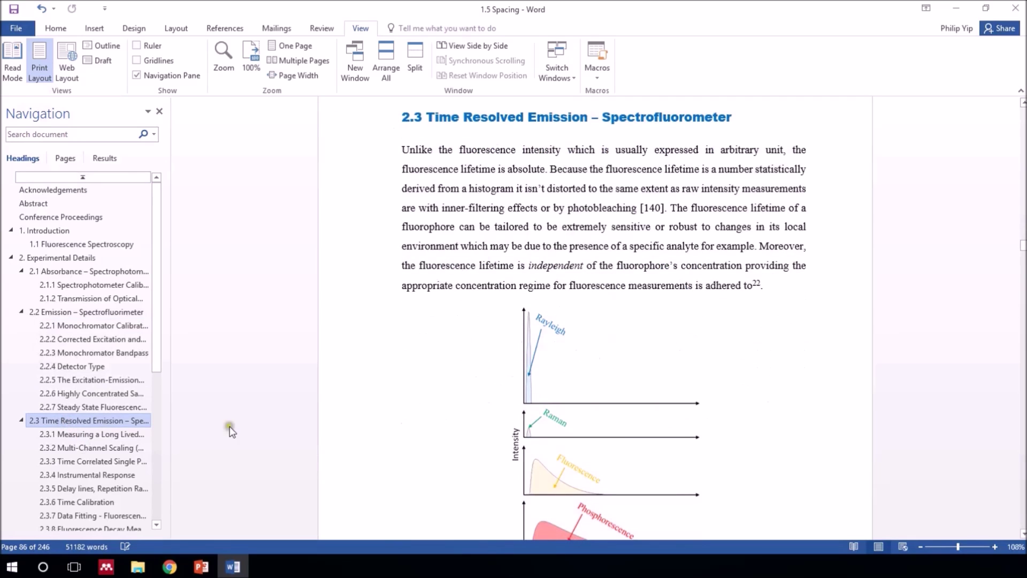
pyautogui.click(652, 208)
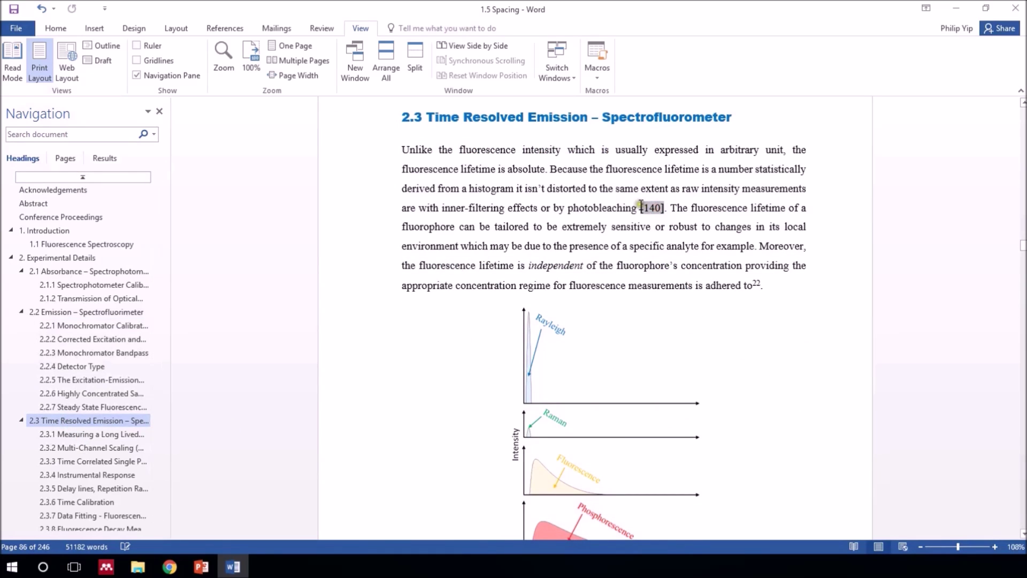
pyautogui.scroll(-3, 65, 345)
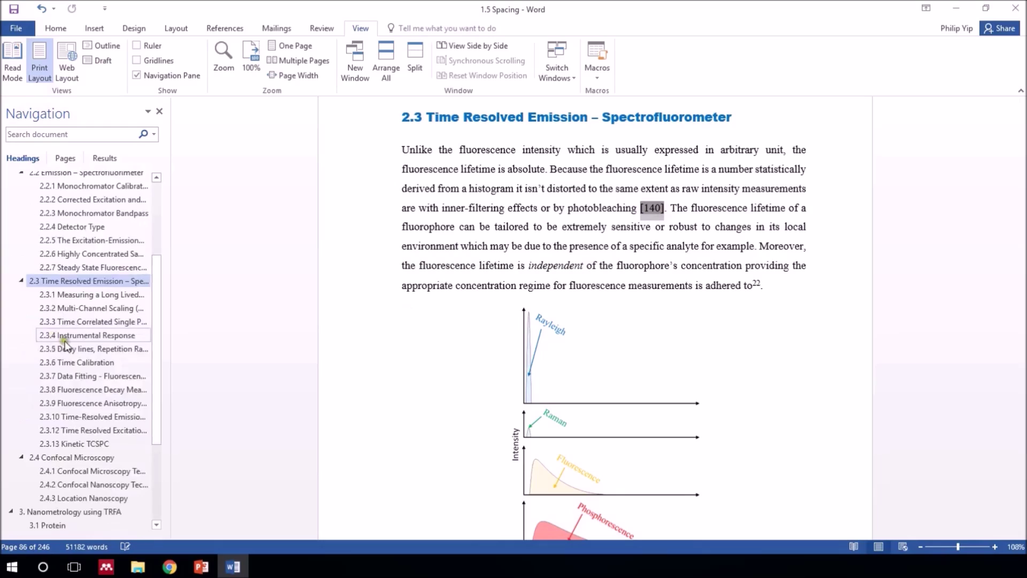
pyautogui.scroll(-3, 65, 345)
# Go to the References chapter and scroll through the list to entry [273]
pyautogui.click(58, 523)
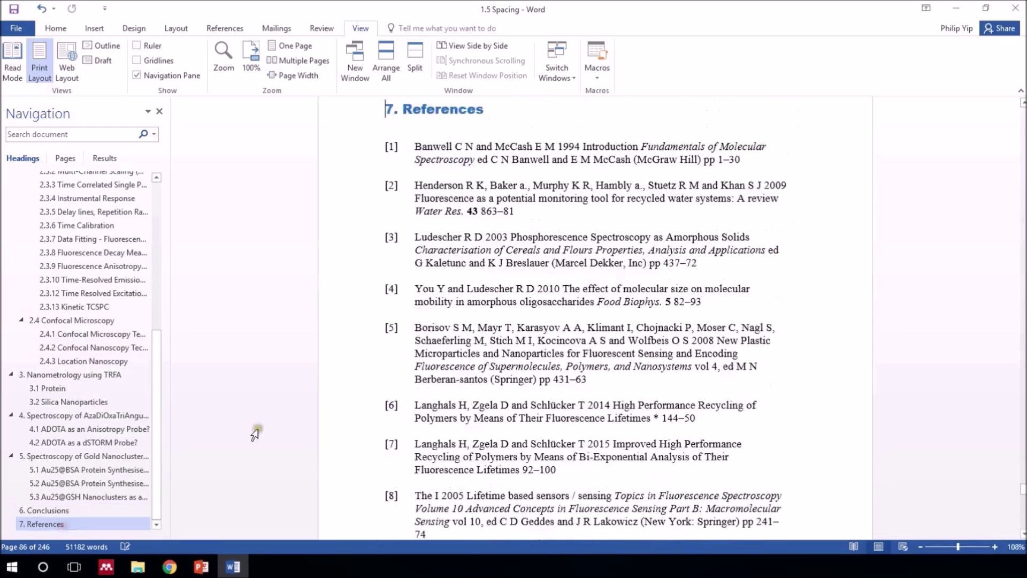
pyautogui.scroll(-15, 650, 270)
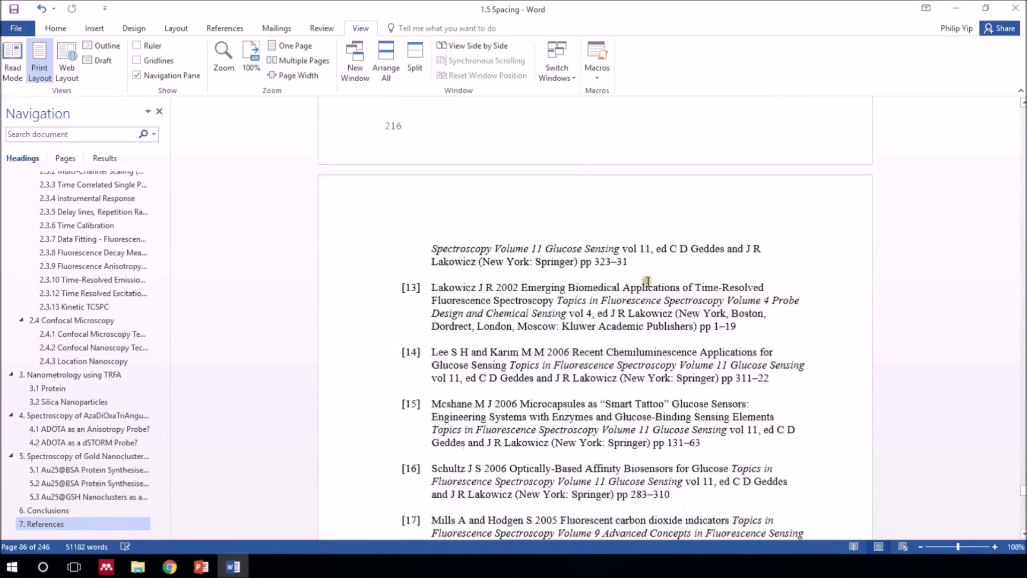
pyautogui.scroll(-5, 646, 289)
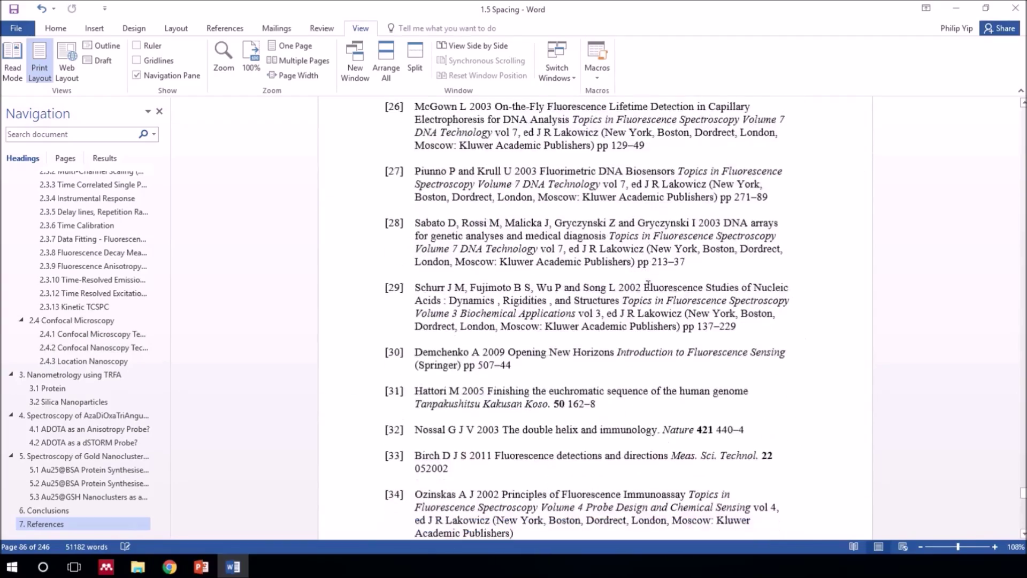
pyautogui.scroll(-20, 648, 285)
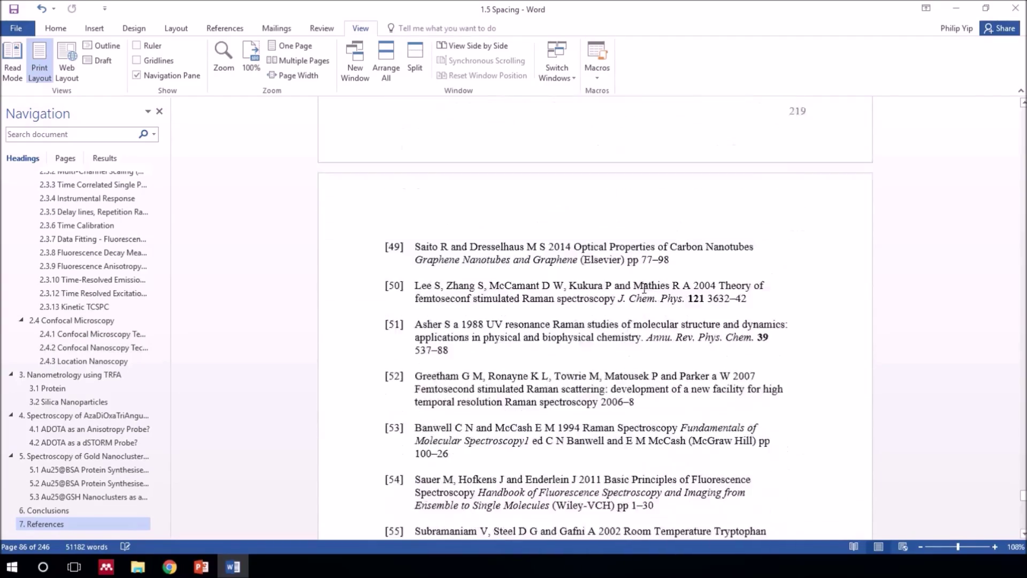
pyautogui.scroll(-10, 645, 289)
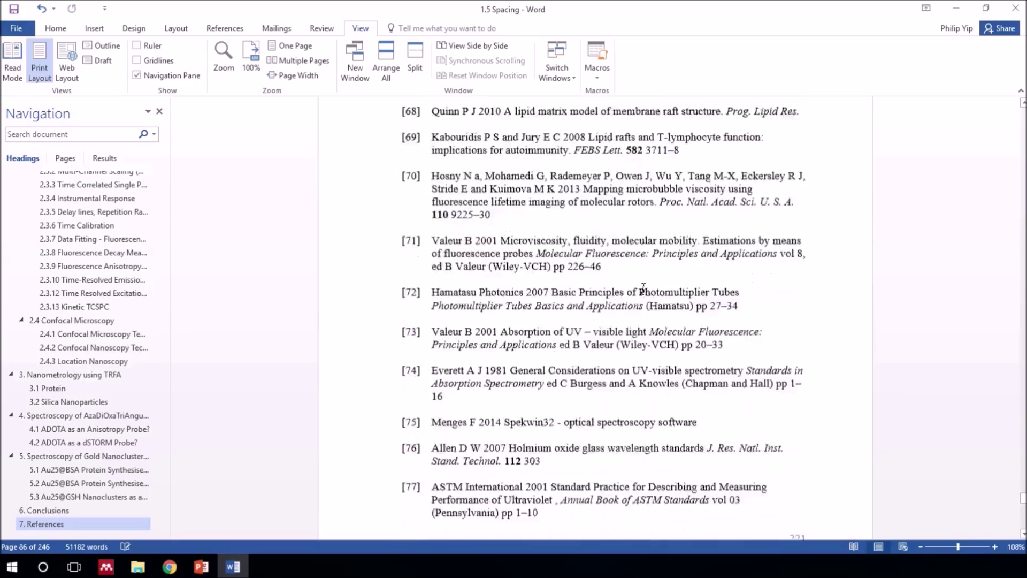
pyautogui.scroll(-10, 644, 288)
pyautogui.scroll(-20, 642, 289)
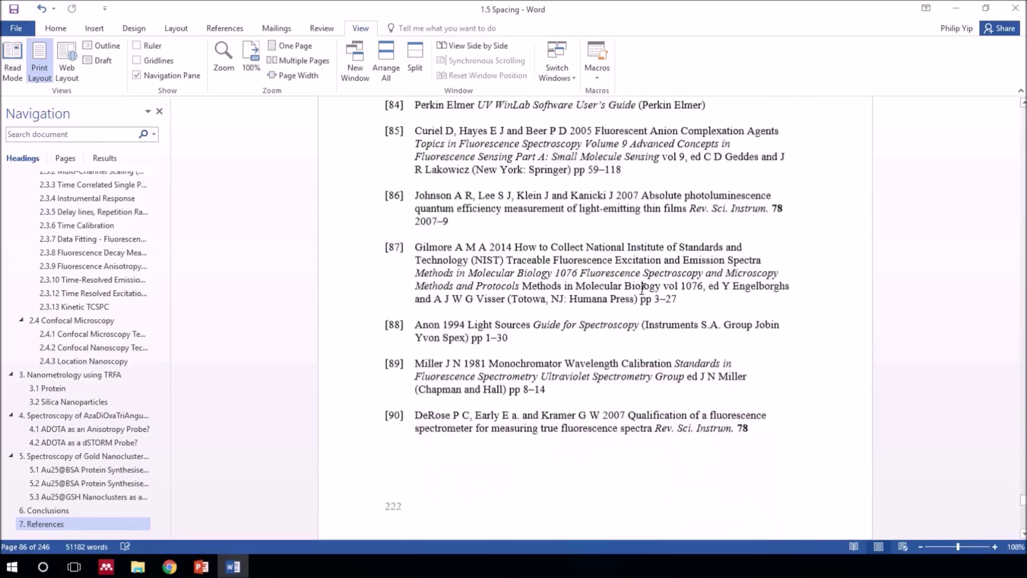
pyautogui.scroll(-20, 642, 288)
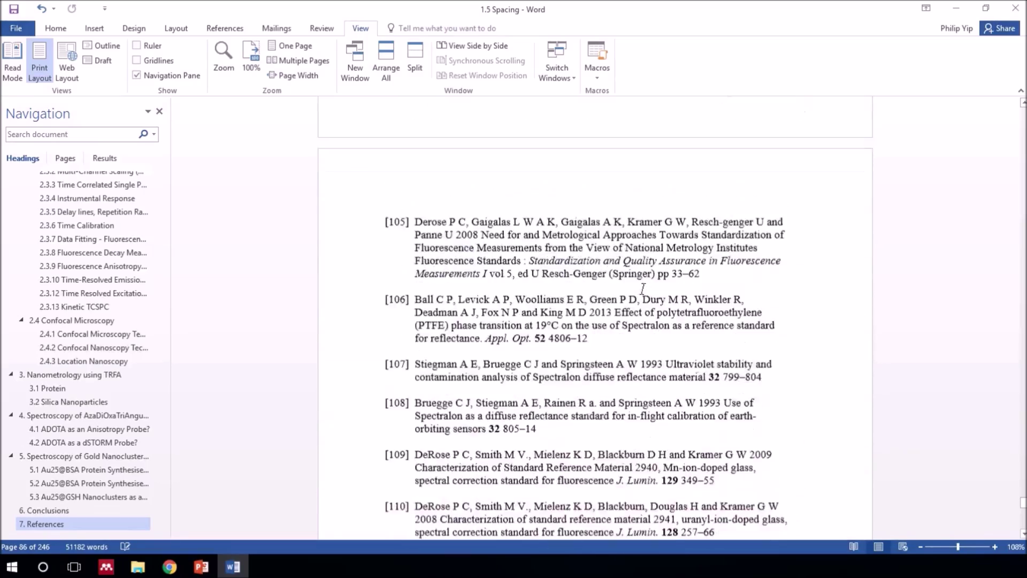
pyautogui.scroll(-20, 643, 288)
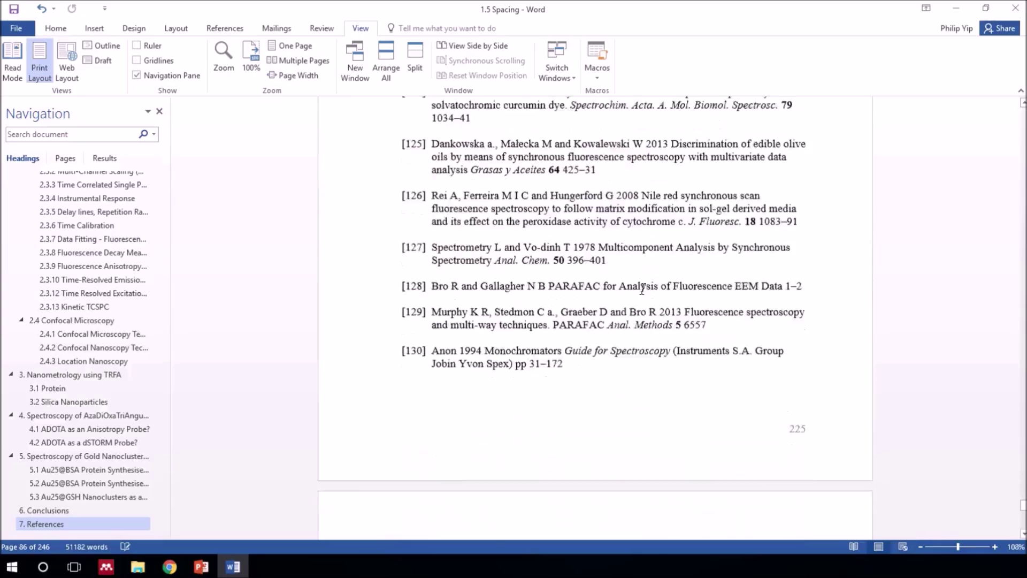
pyautogui.scroll(-20, 643, 289)
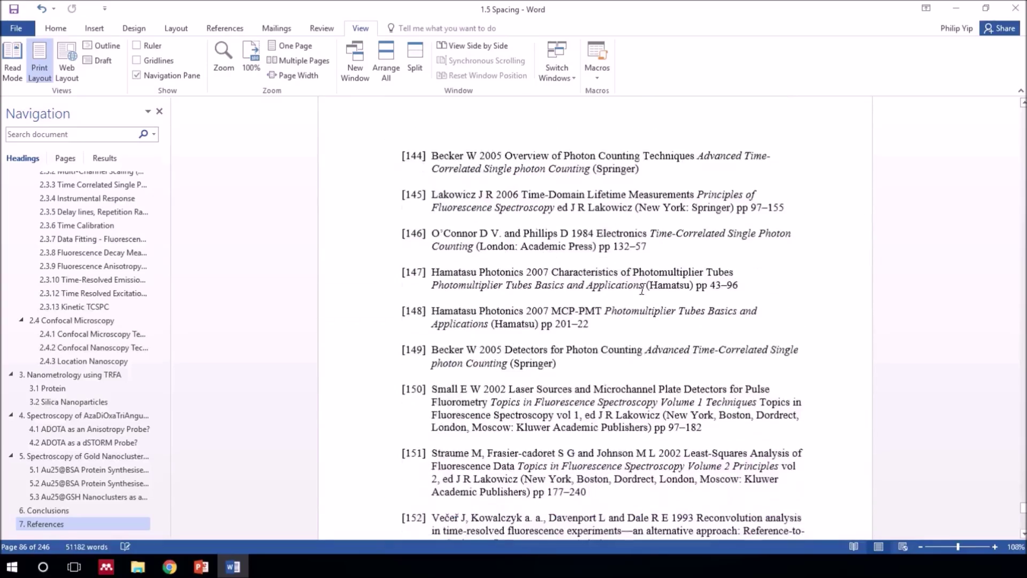
pyautogui.scroll(-20, 643, 289)
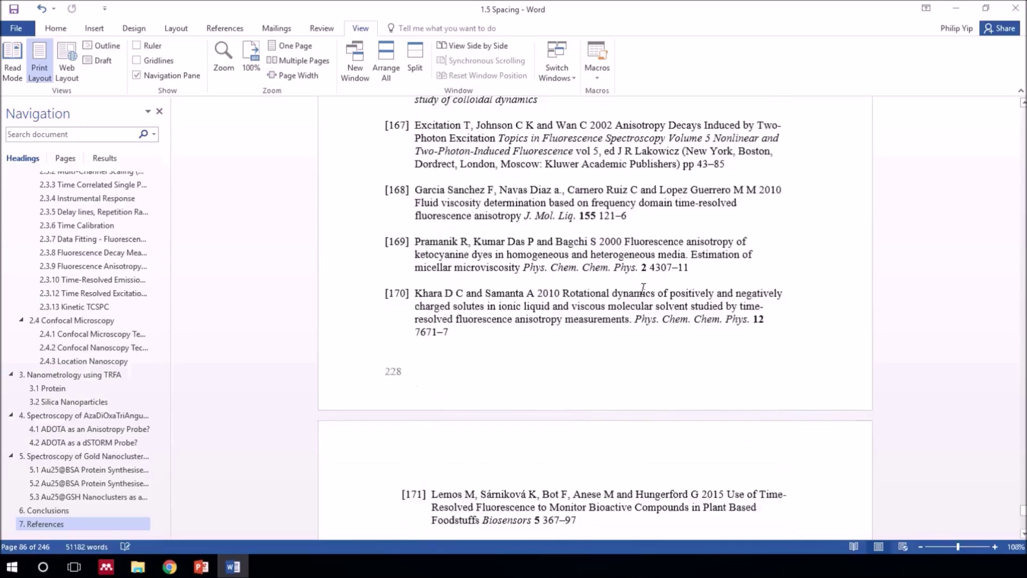
pyautogui.scroll(-20, 644, 289)
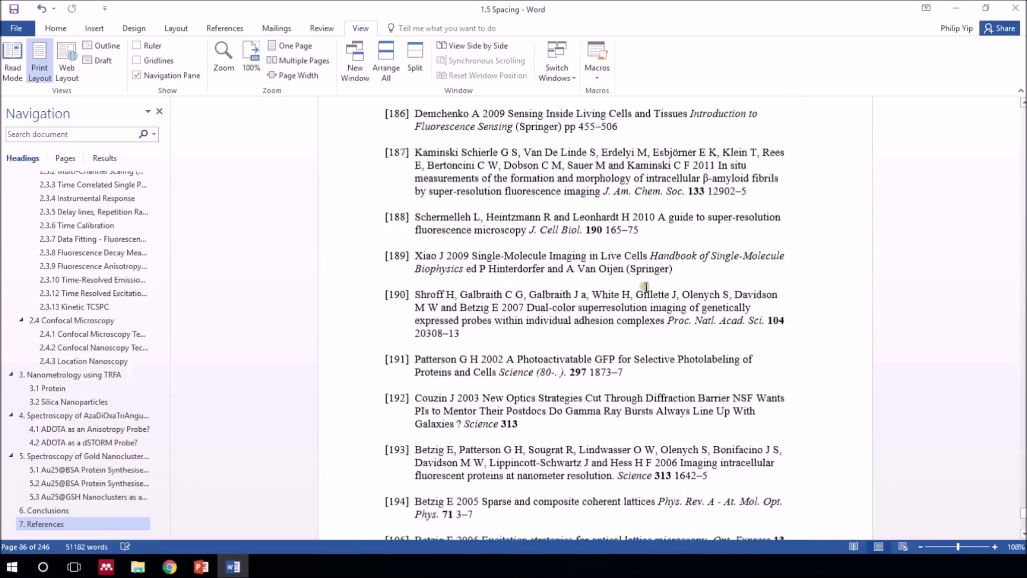
pyautogui.scroll(-20, 645, 304)
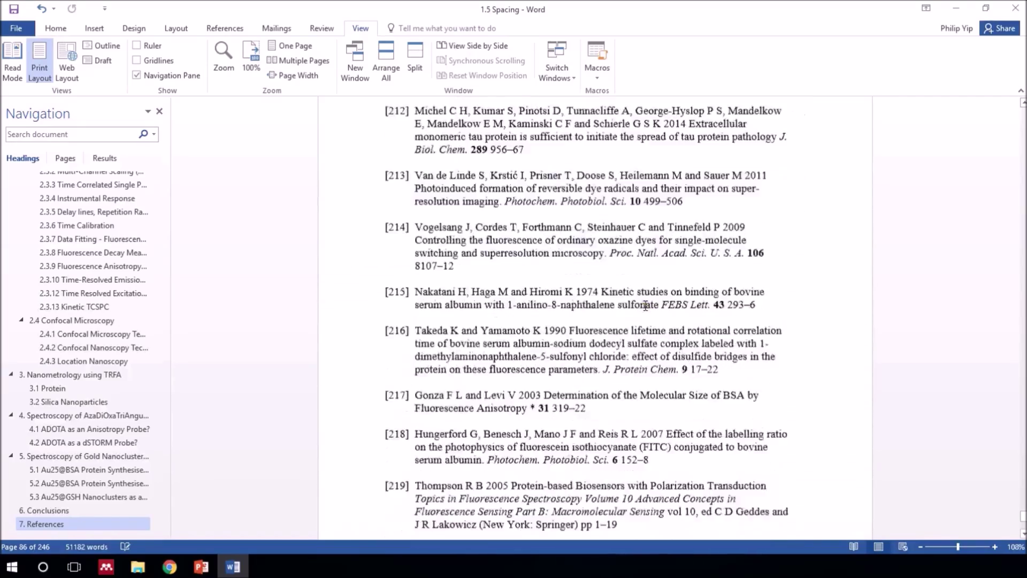
pyautogui.scroll(-20, 645, 305)
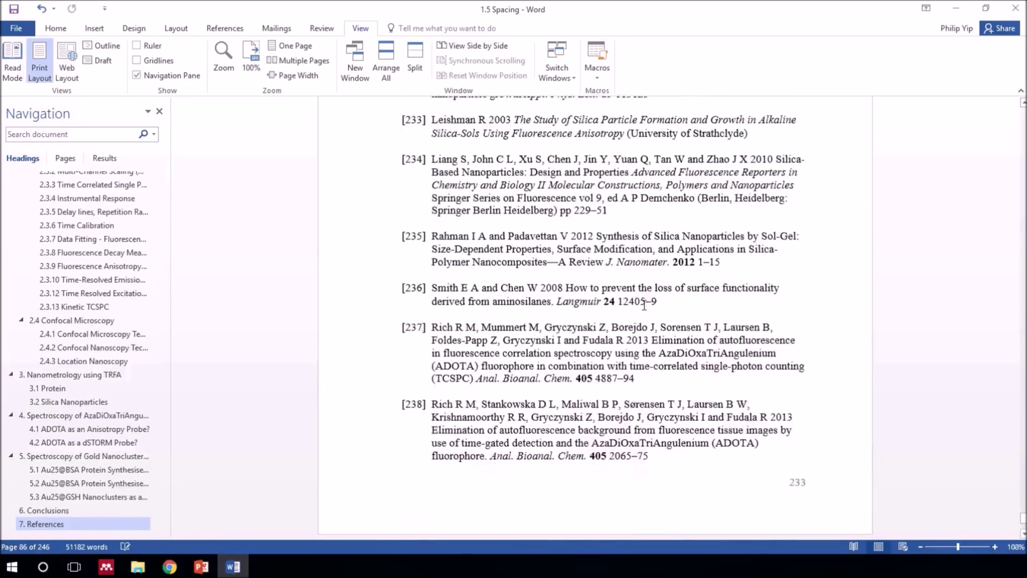
pyautogui.scroll(-20, 643, 305)
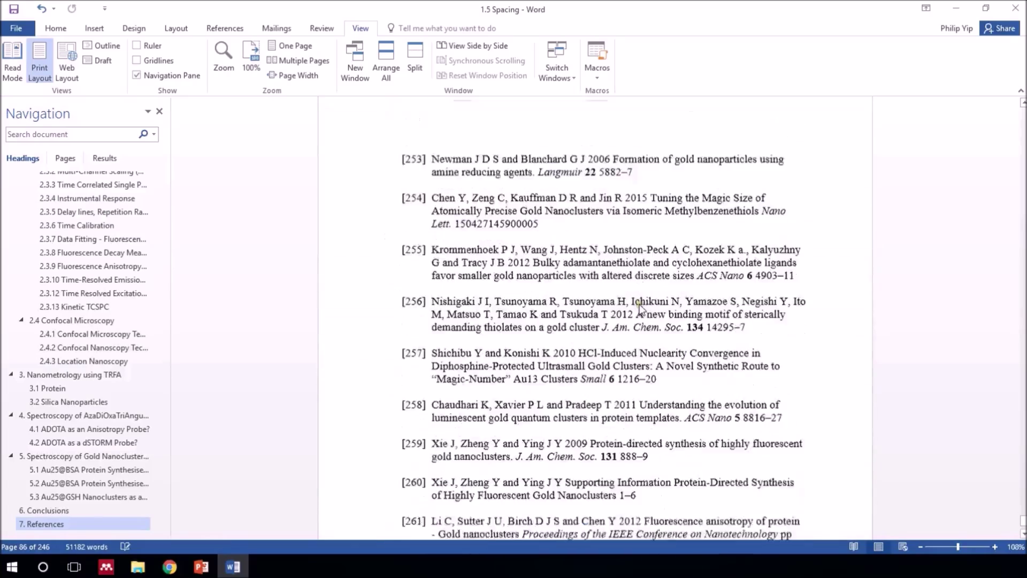
pyautogui.scroll(-7, 640, 304)
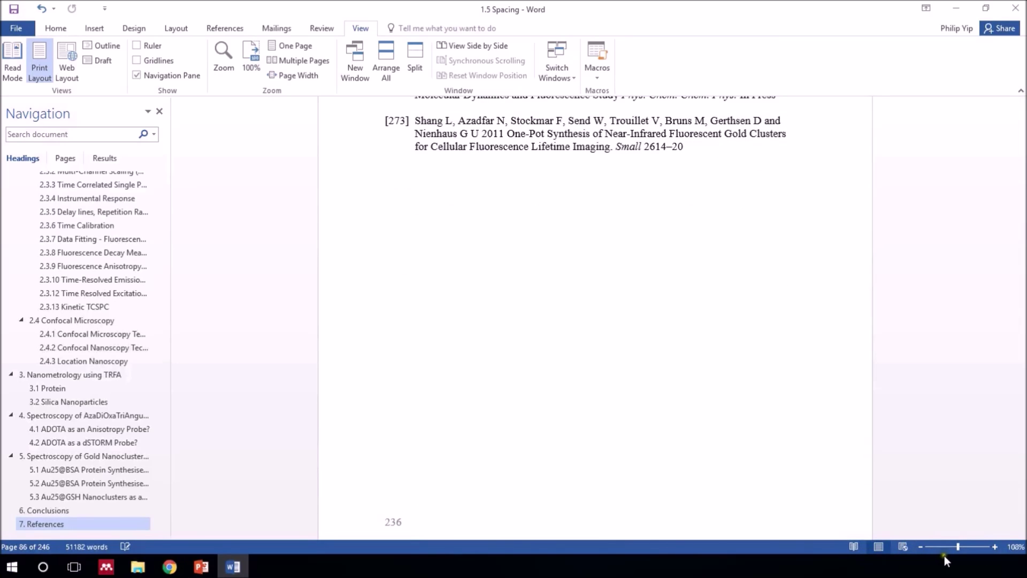
# Zoom the thesis out to 10% in Multiple Pages view for a thumbnail grid
pyautogui.moveTo(957, 546); pyautogui.dragTo(885, 550)
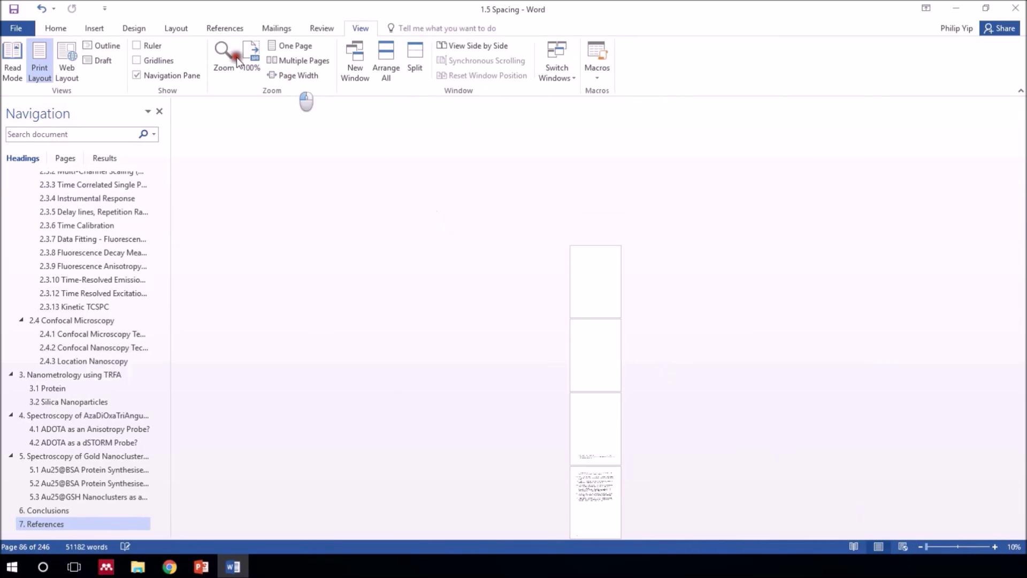
pyautogui.click(277, 61)
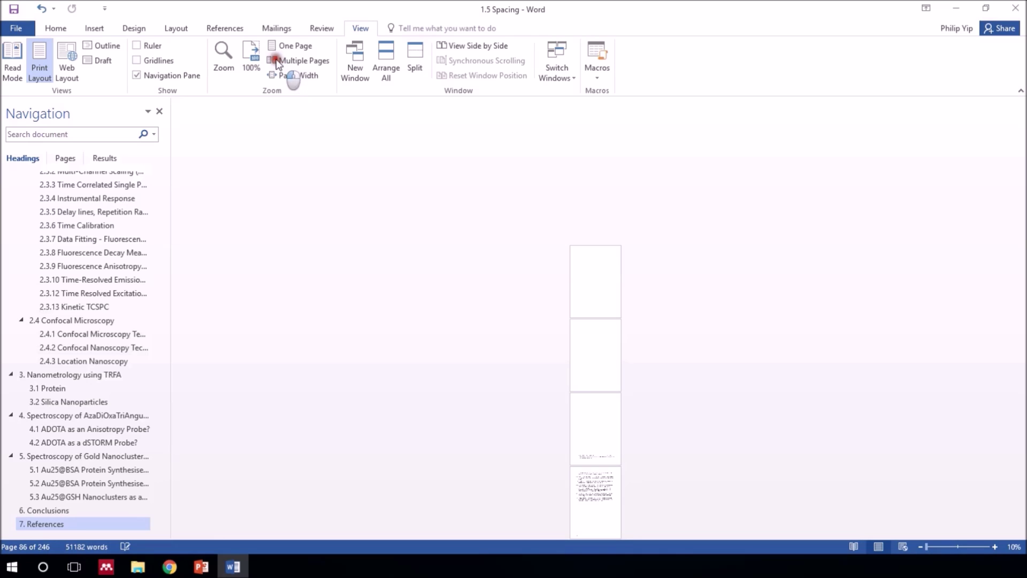
pyautogui.click(920, 547)
pyautogui.click(920, 547)
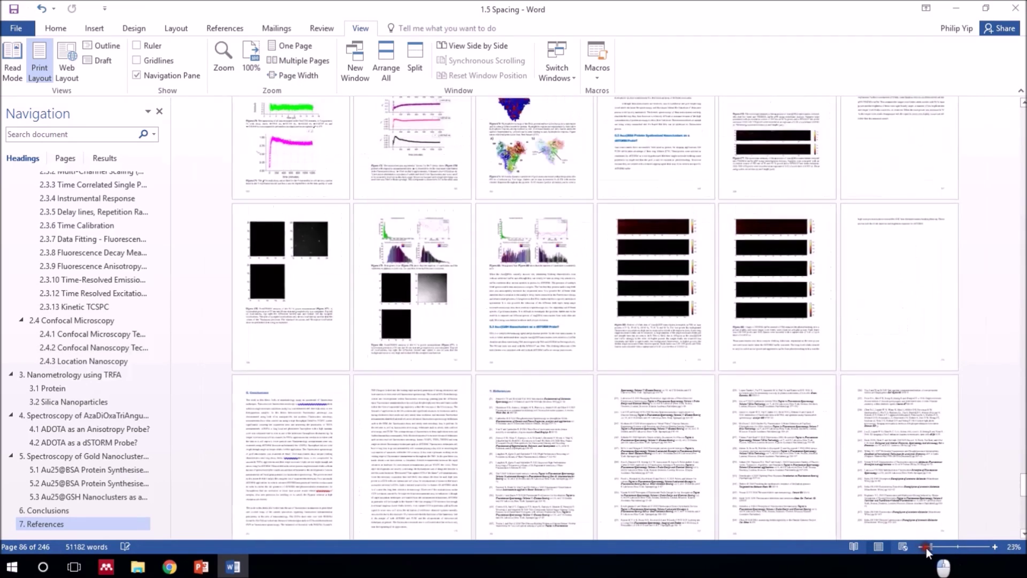
pyautogui.click(921, 547)
pyautogui.click(921, 547)
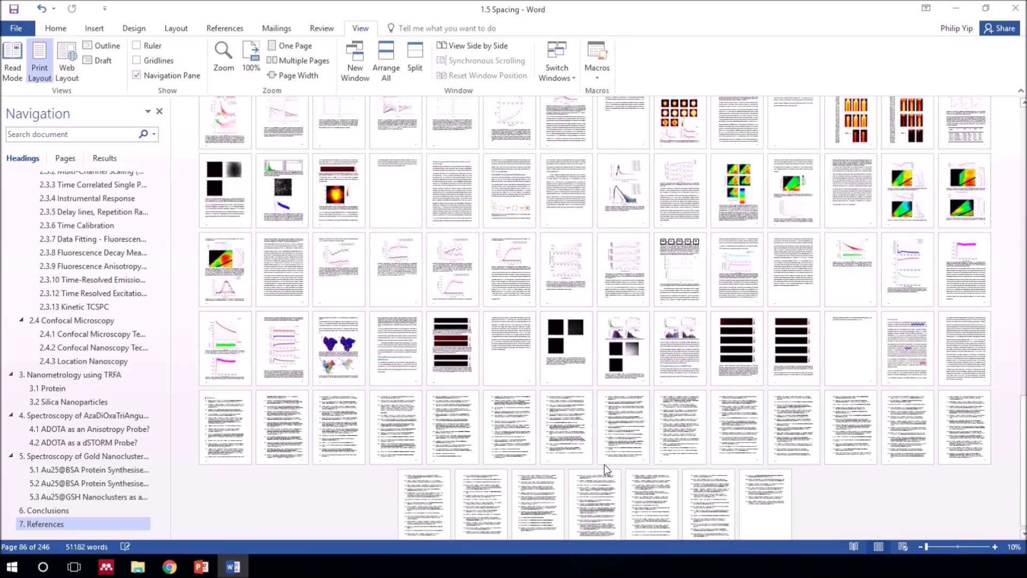
# Scroll the thumbnail grid to survey all 246 pages of the thesis
pyautogui.scroll(1, 606, 470)
pyautogui.scroll(-2, 613, 461)
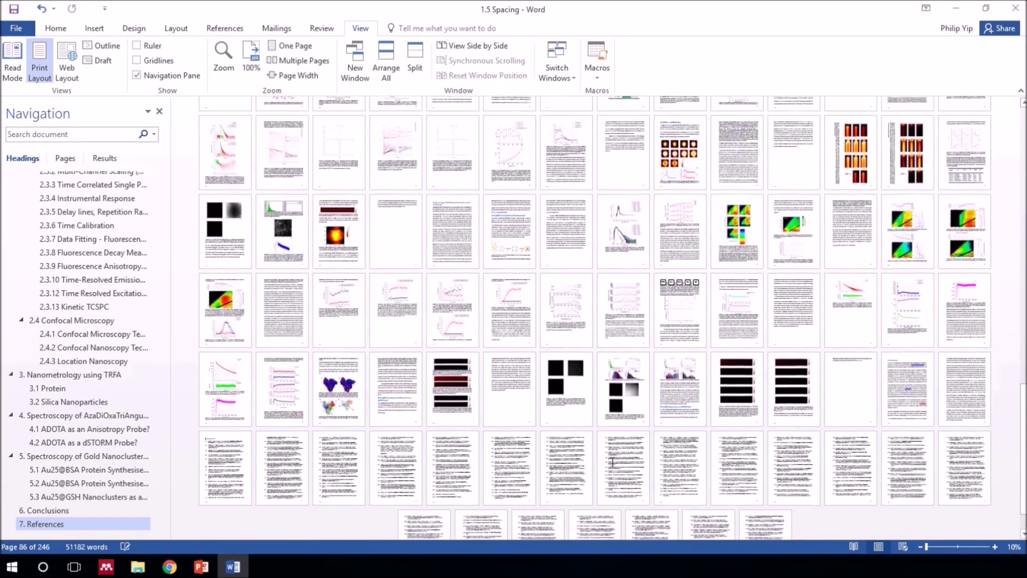
pyautogui.scroll(2, 1004, 412)
pyautogui.scroll(5, 1004, 411)
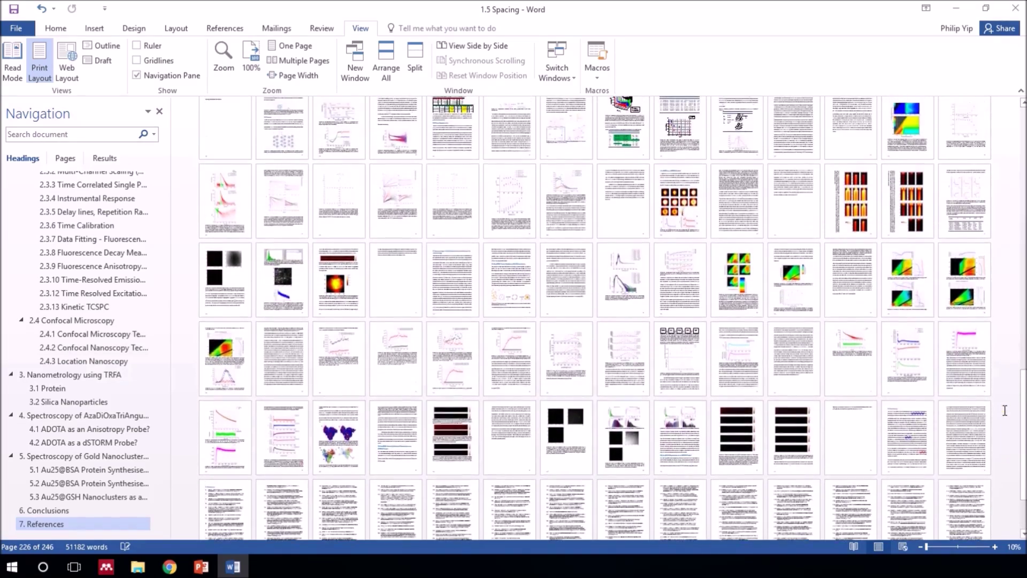
pyautogui.scroll(4, 998, 392)
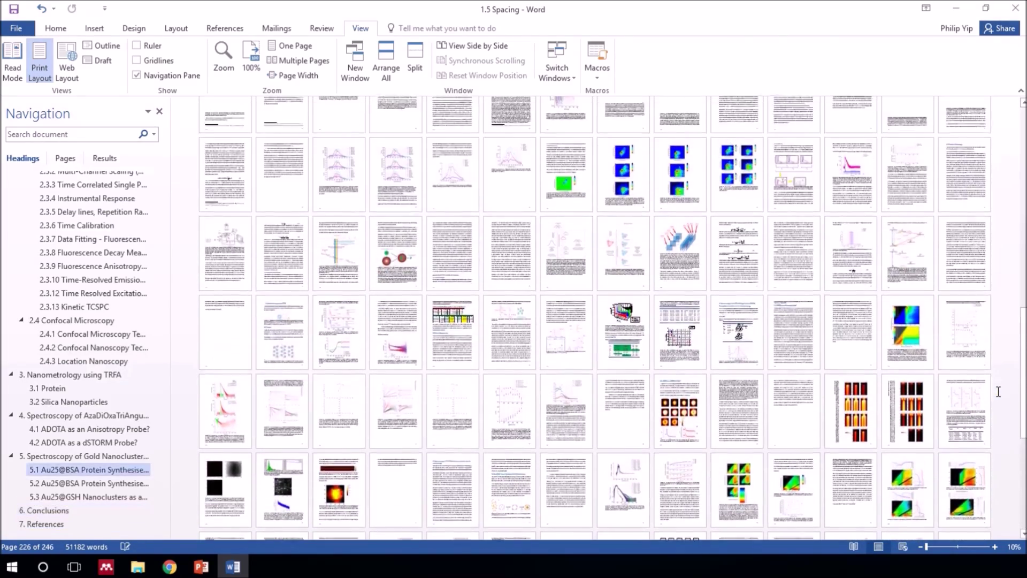
pyautogui.scroll(1, 1000, 397)
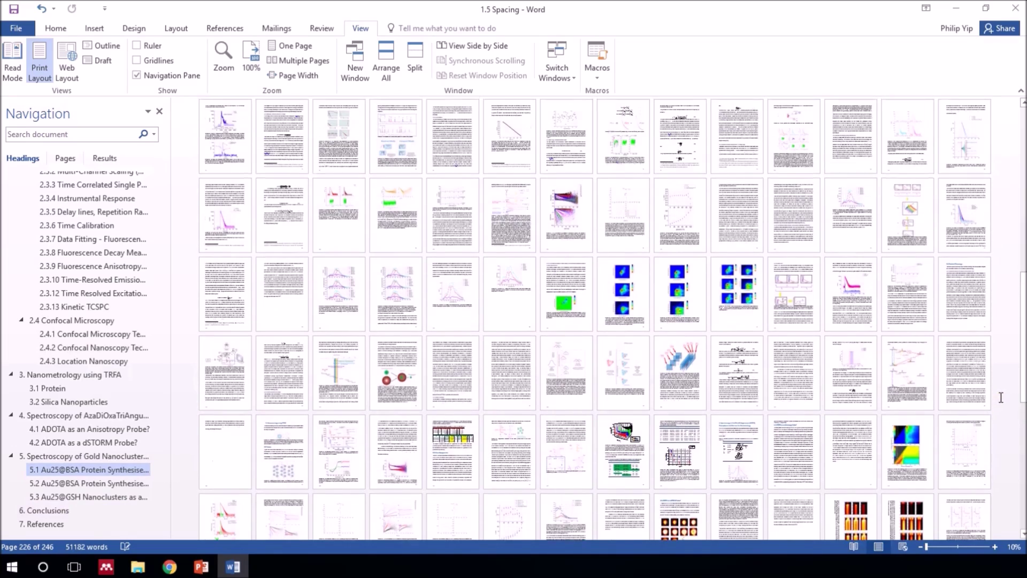
pyautogui.scroll(2, 1001, 397)
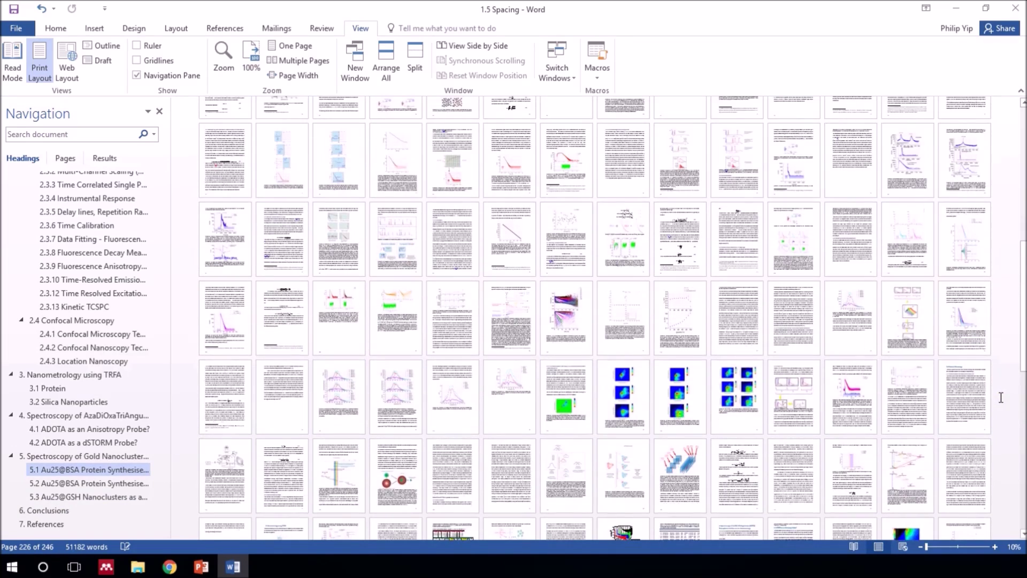
pyautogui.scroll(3, 1000, 396)
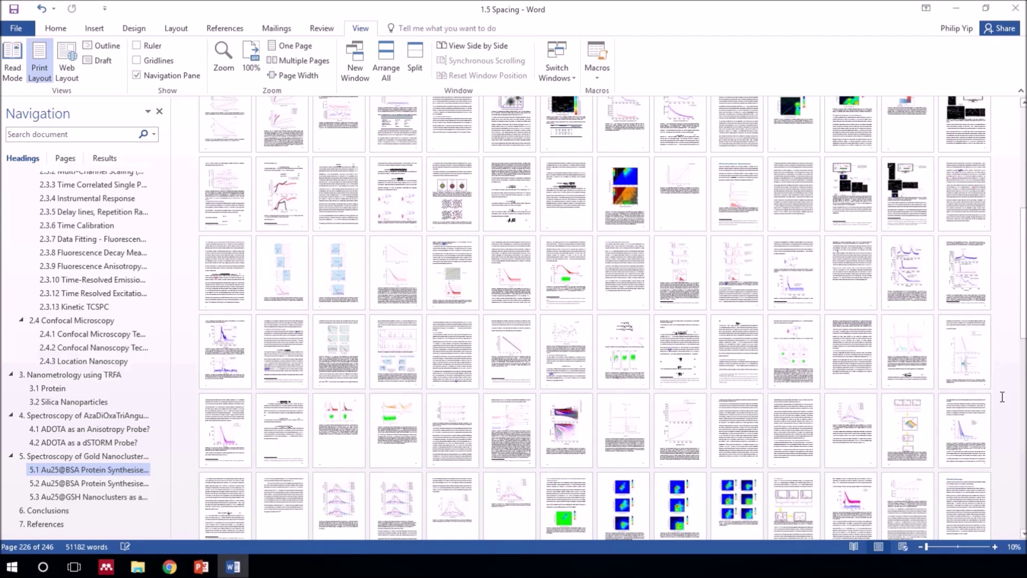